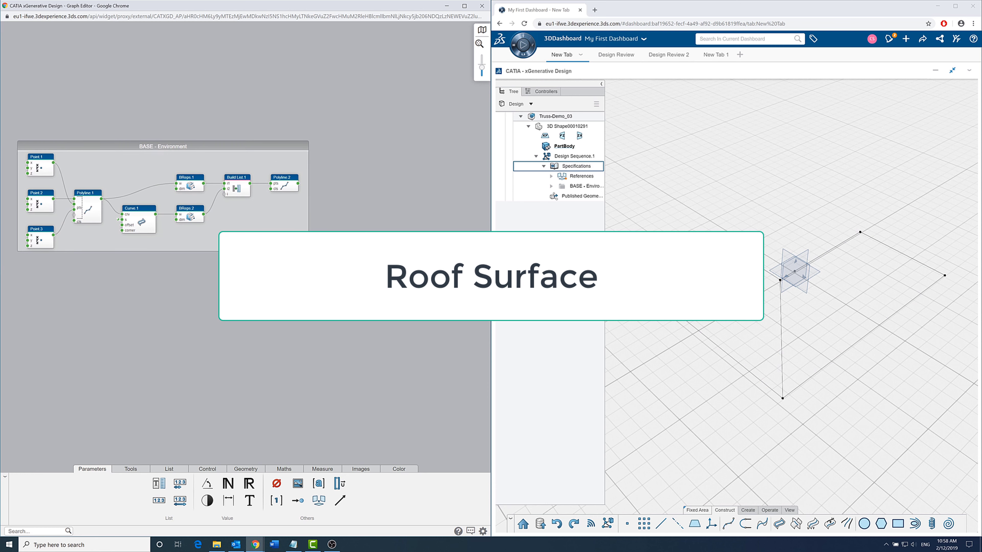
# Add a Curve Parallel node after the BASE - Environment region and connect Polyline.1 to its curve input
pyautogui.doubleClick(332, 180)
pyautogui.write('curve pa')
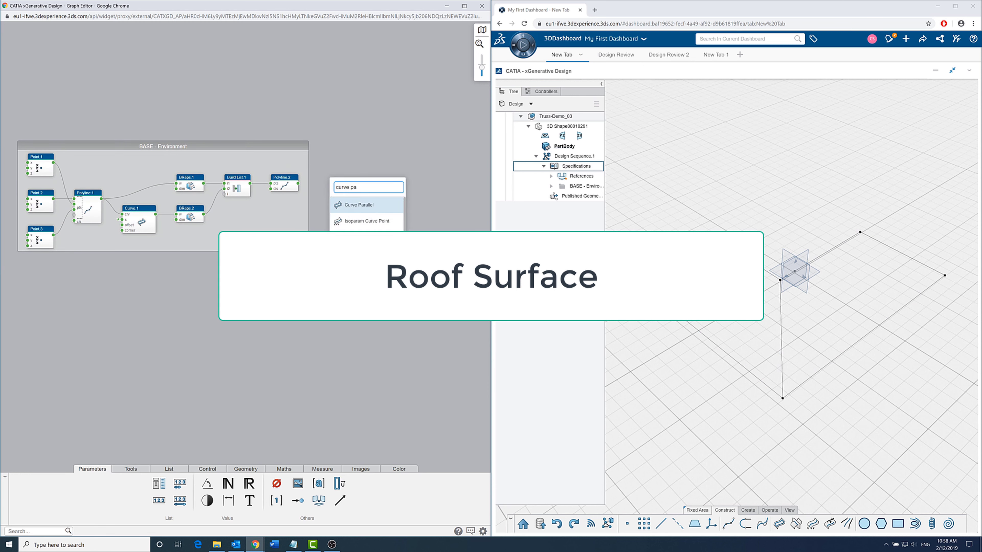
pyautogui.press('Return')
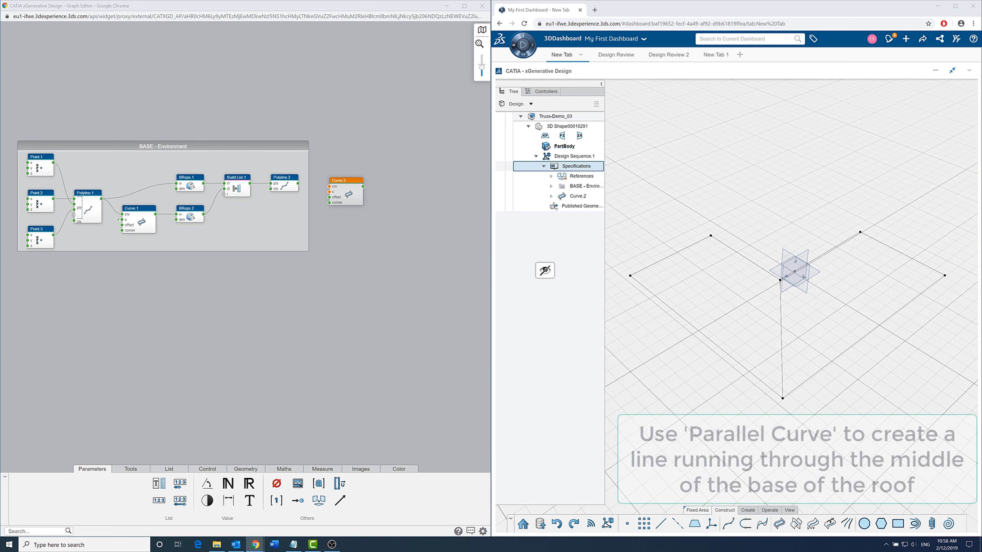
pyautogui.moveTo(101, 199); pyautogui.dragTo(329, 186)
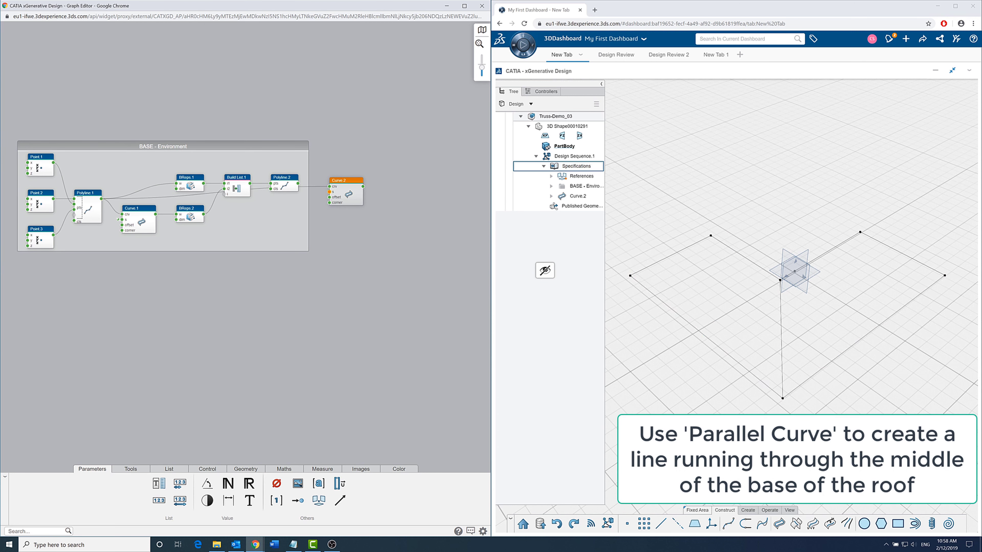
# Complete the parallel curve's inputs, setting its offset to -5000 mm to run along the middle of the roof base
pyautogui.click(287, 202)
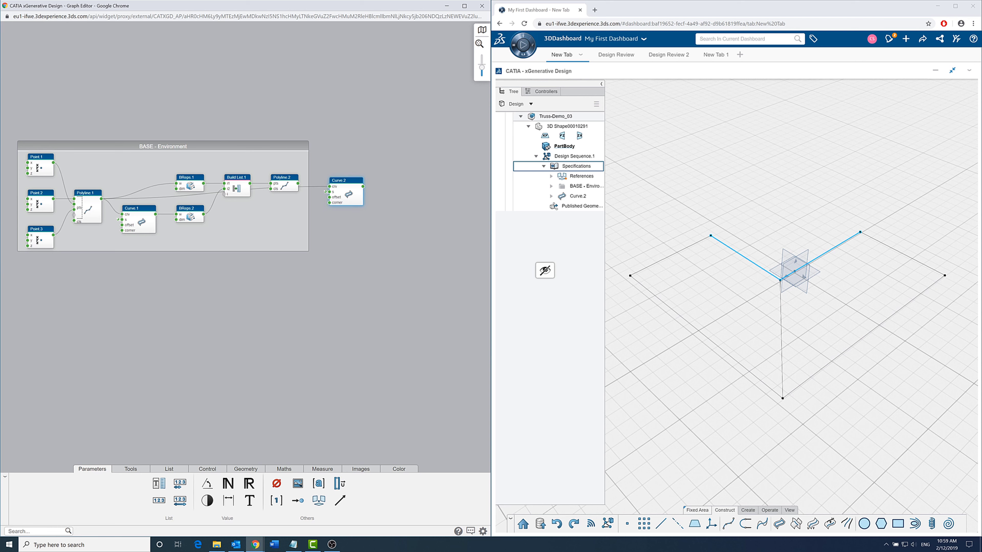
pyautogui.click(329, 197)
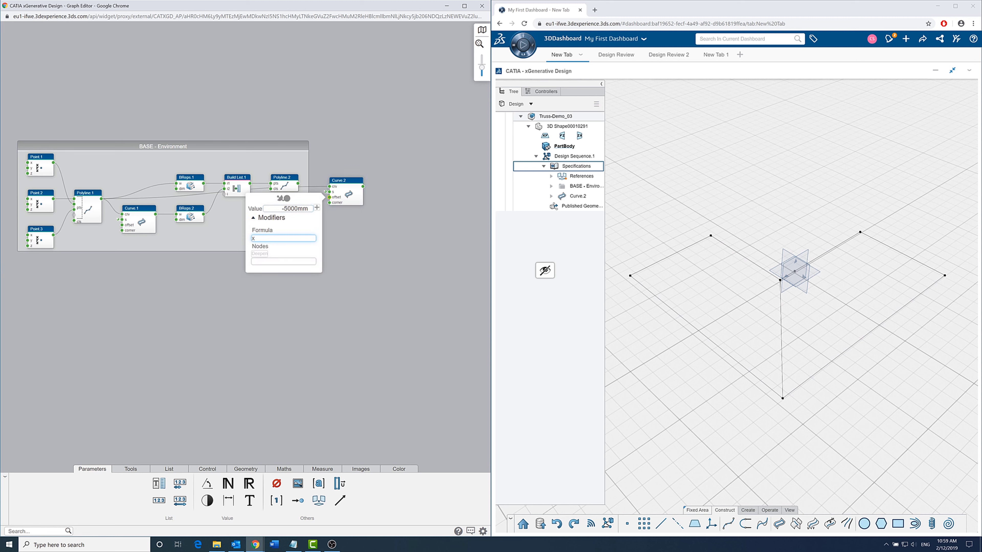
pyautogui.press('Return')
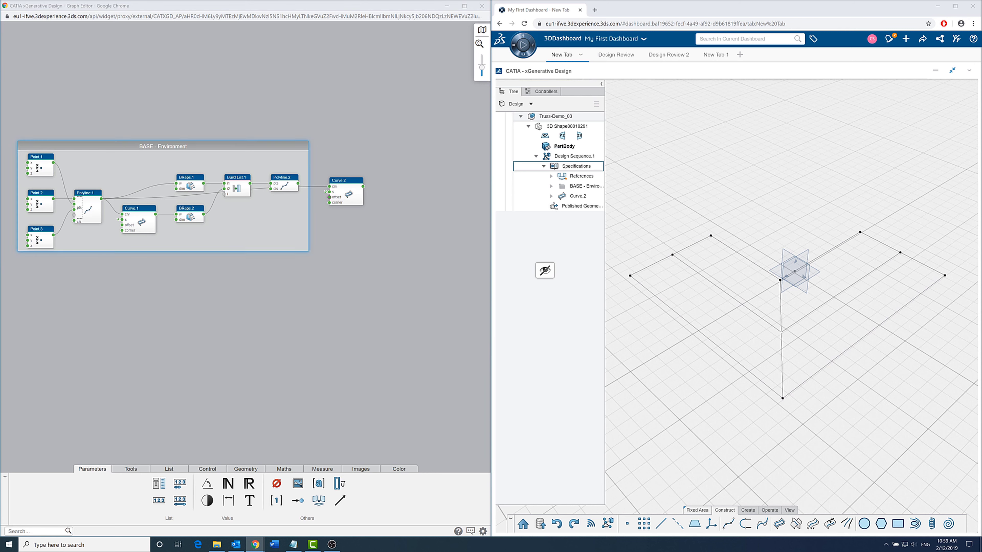
# Add a Translate Length Direction node and feed it with the middle line from Curve.2
pyautogui.doubleClick(390, 187)
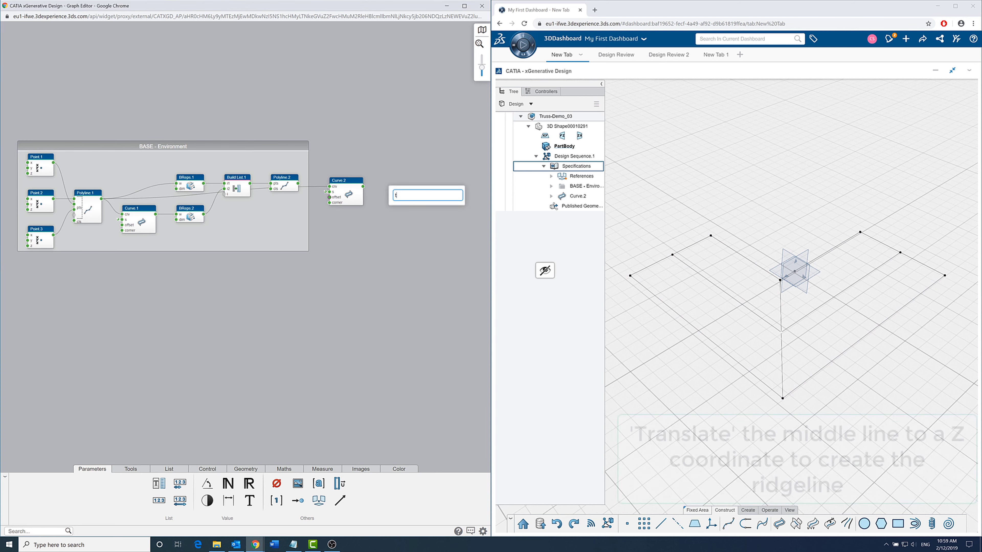
pyautogui.write('trans')
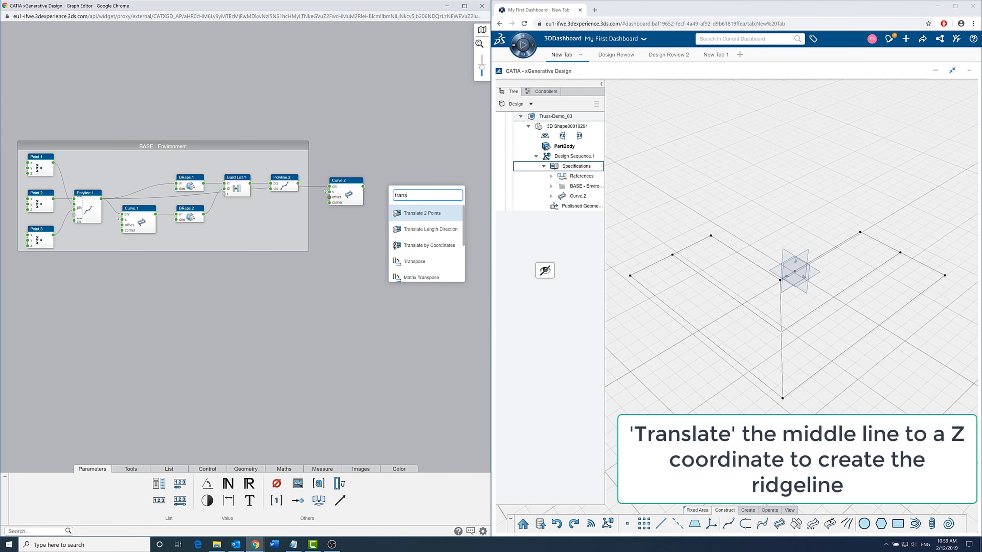
pyautogui.press('Down')
pyautogui.press('Return')
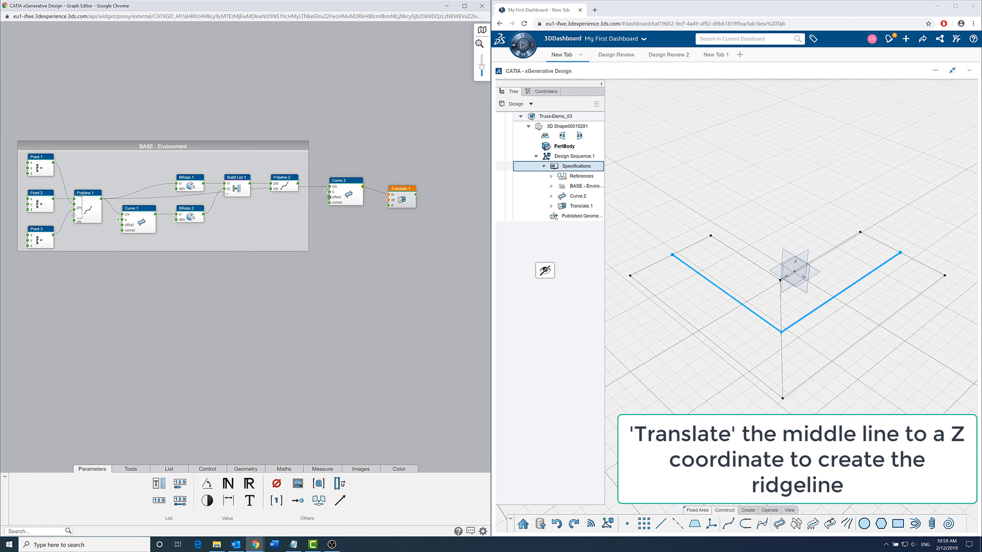
# Set the translation direction to the xy plane and set its length to raise the middle line to the ridge
pyautogui.click(388, 199)
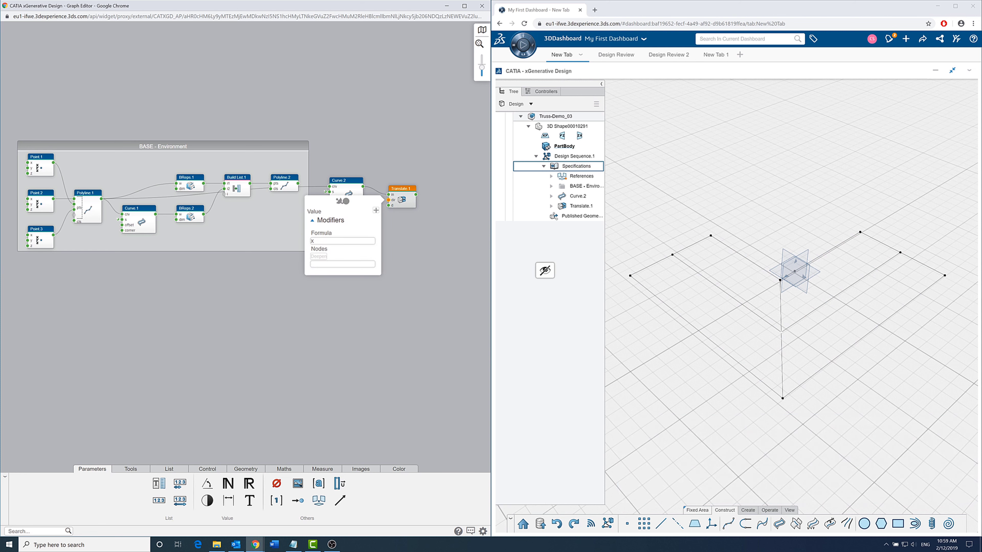
pyautogui.click(340, 213)
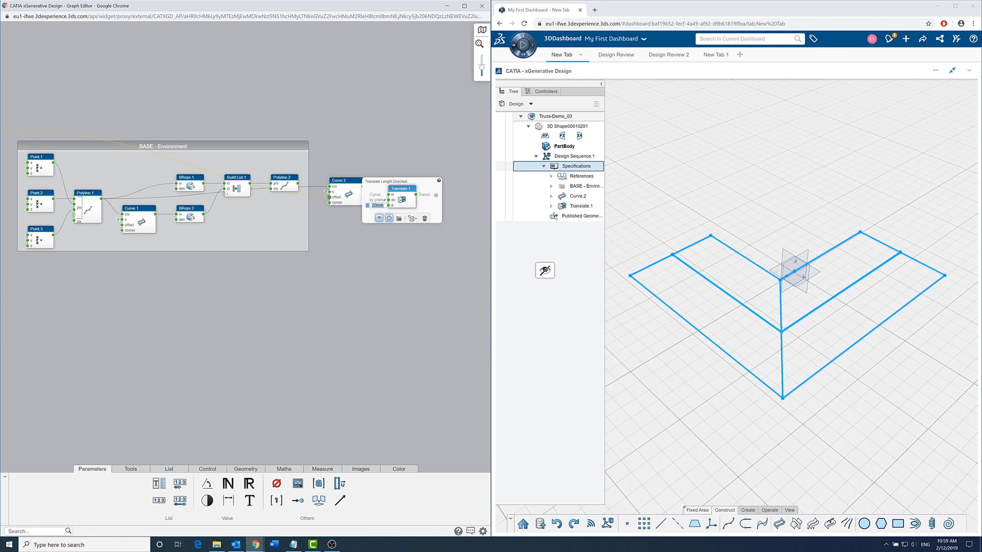
pyautogui.press('Escape')
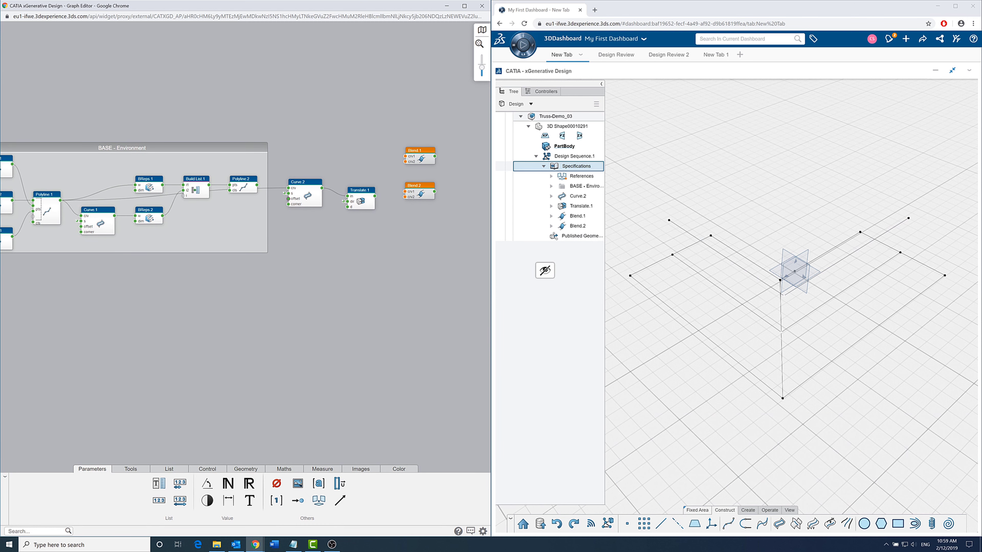
# Connect the translated ridge line to both Blend nodes, with Polyline.1 as Blend.1's second curve and Curve.1 as Blend.2's
pyautogui.moveTo(374, 196); pyautogui.dragTo(394, 174)
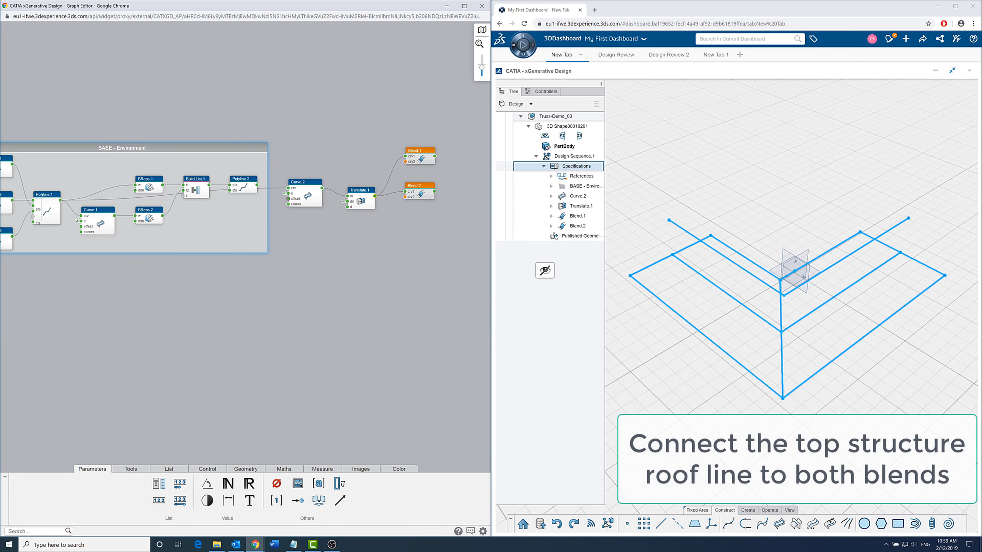
pyautogui.moveTo(453, 159); pyautogui.dragTo(420, 212)
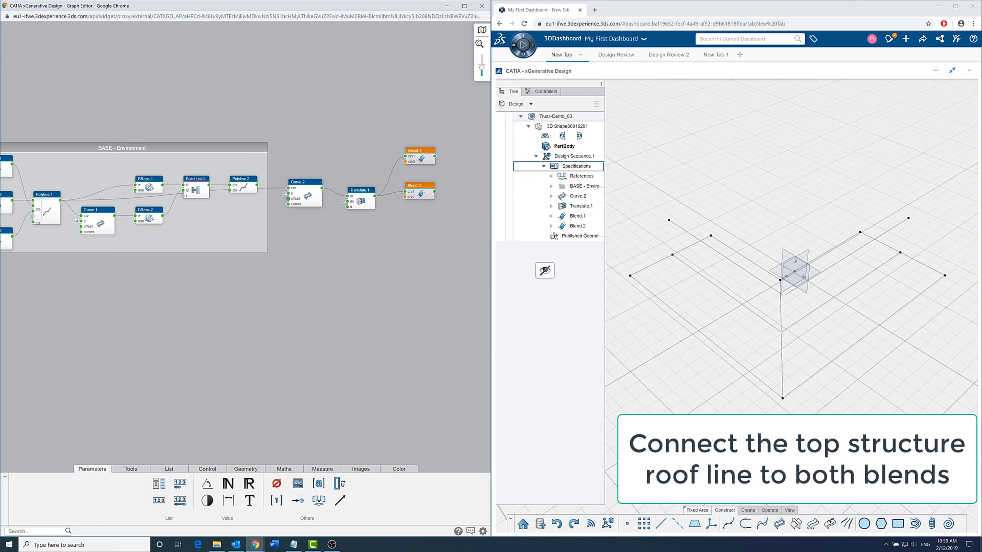
pyautogui.moveTo(60, 200); pyautogui.dragTo(405, 162)
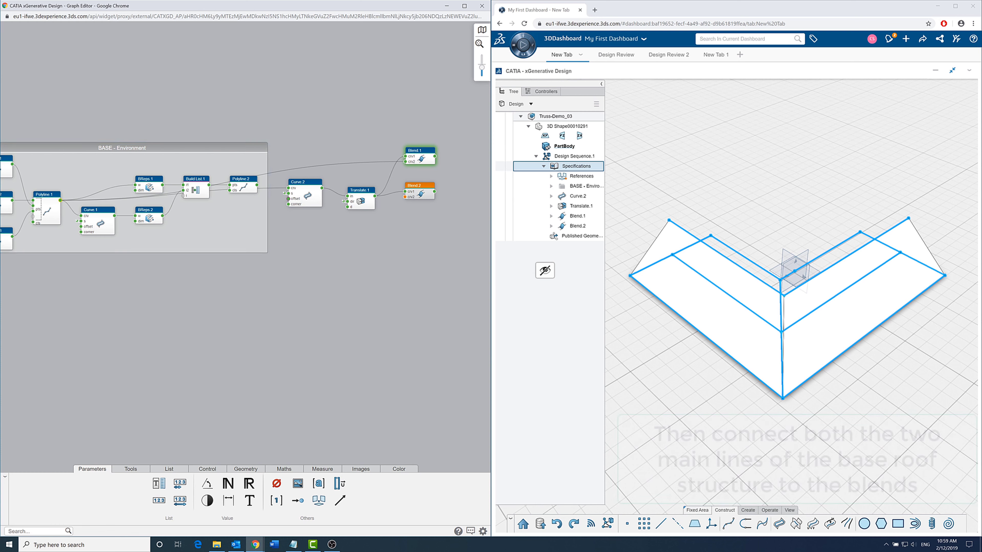
pyautogui.moveTo(115, 215); pyautogui.dragTo(405, 196)
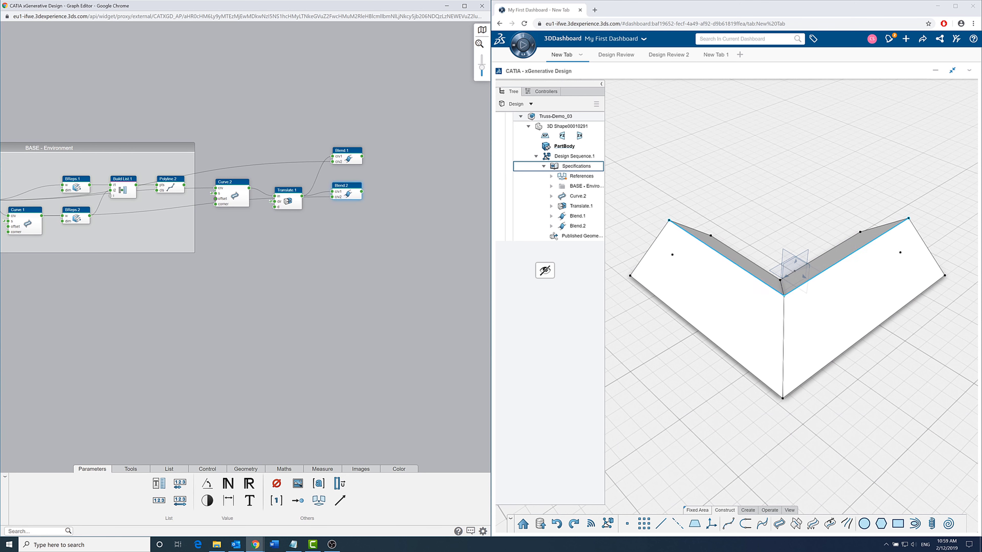
# Add an Append Lists node and connect both Blend outputs to its list inputs
pyautogui.doubleClick(428, 178)
pyautogui.write('append')
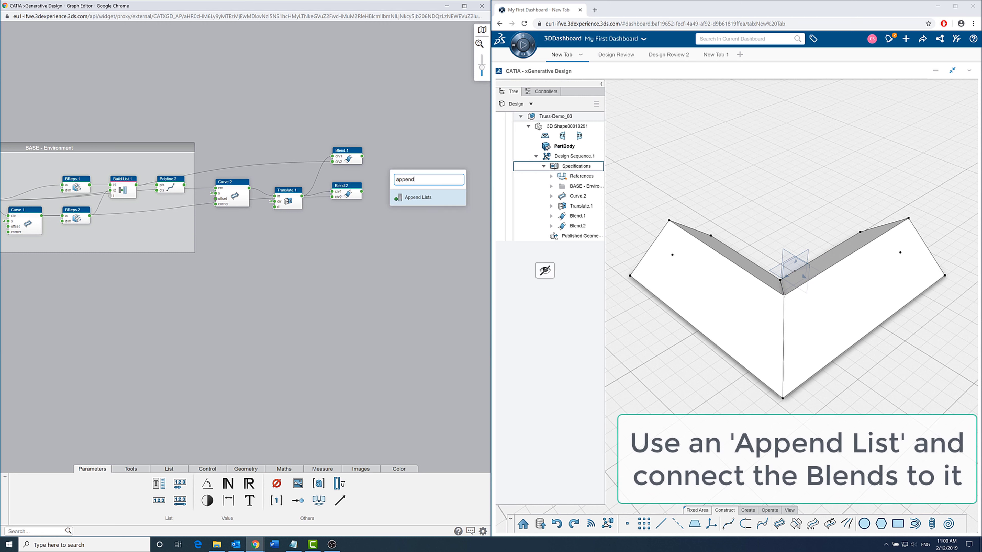
pyautogui.press('Return')
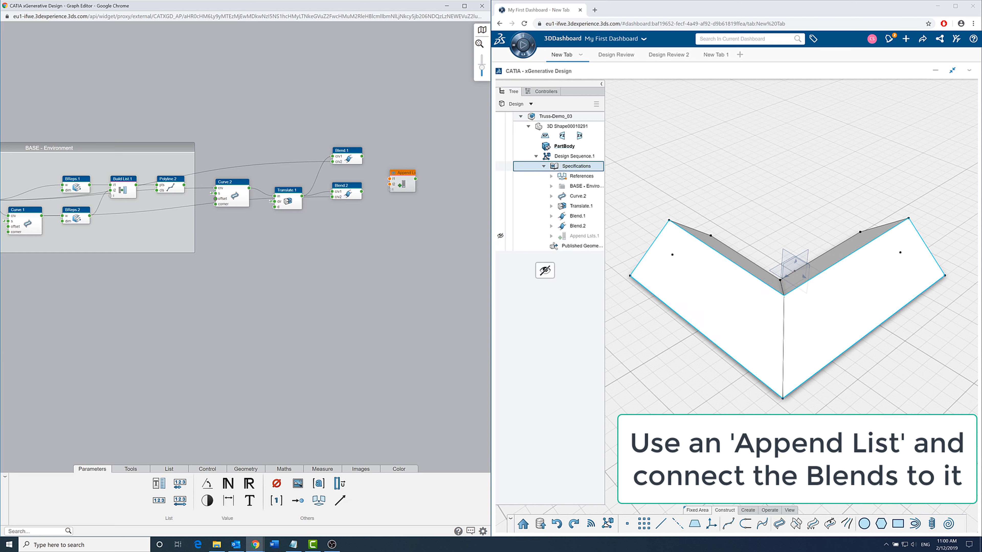
pyautogui.moveTo(361, 156); pyautogui.dragTo(389, 184)
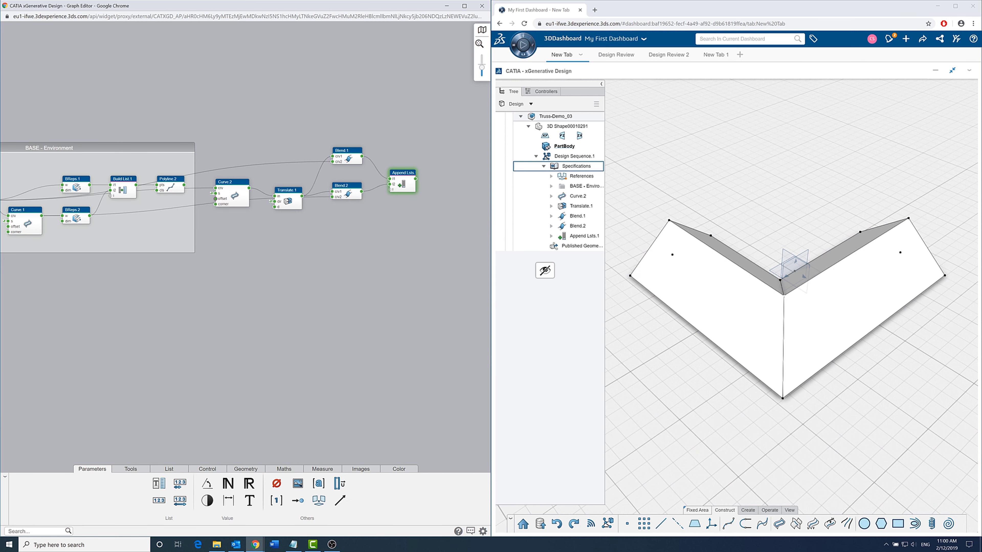
# Add an Assemble node fed by the Append Lists output to join the roof surfaces
pyautogui.write('a')
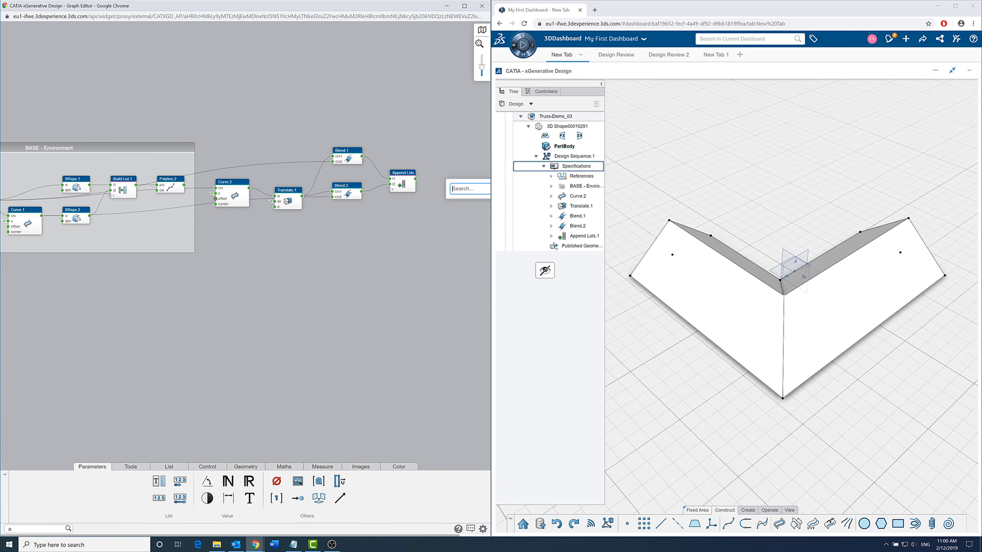
pyautogui.write('assemble')
pyautogui.press('Return')
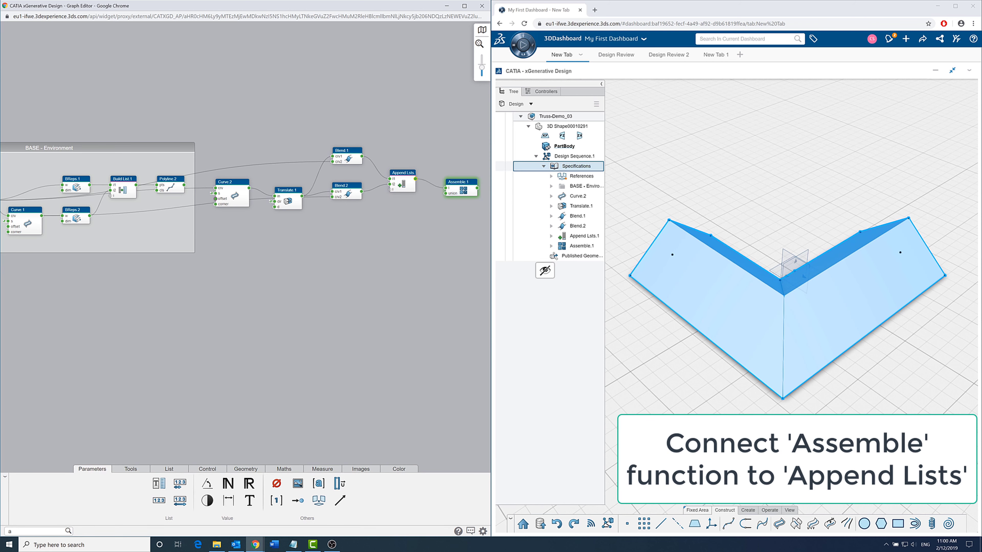
# Group the roof surface nodes, from the parallel curve through Assemble, into a new region
pyautogui.moveTo(427, 268); pyautogui.dragTo(12, 151)
pyautogui.click(133, 158)
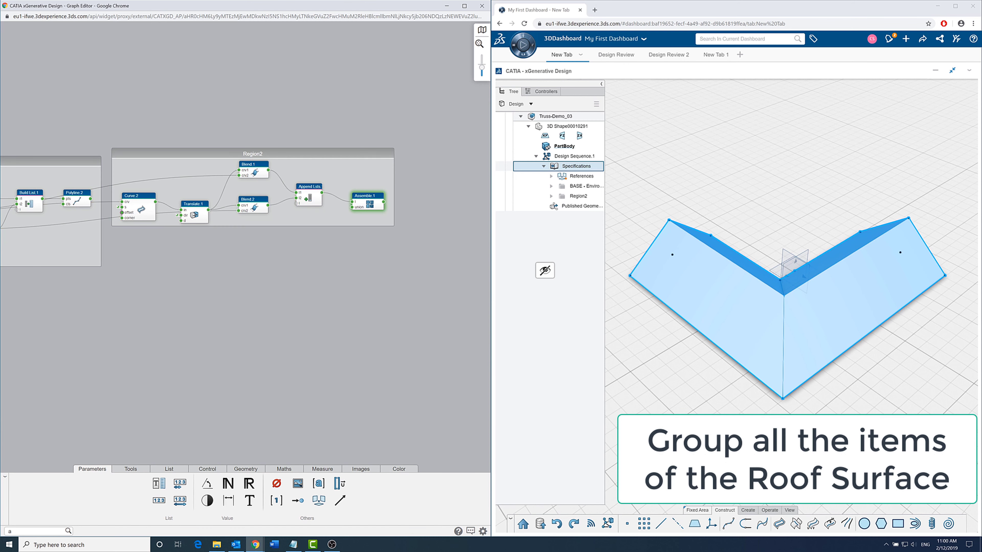
# Auto-arrange the nodes of the roof surface region and rename the region INPUT - Ceiling
pyautogui.hotkey('ctrl', 'a')
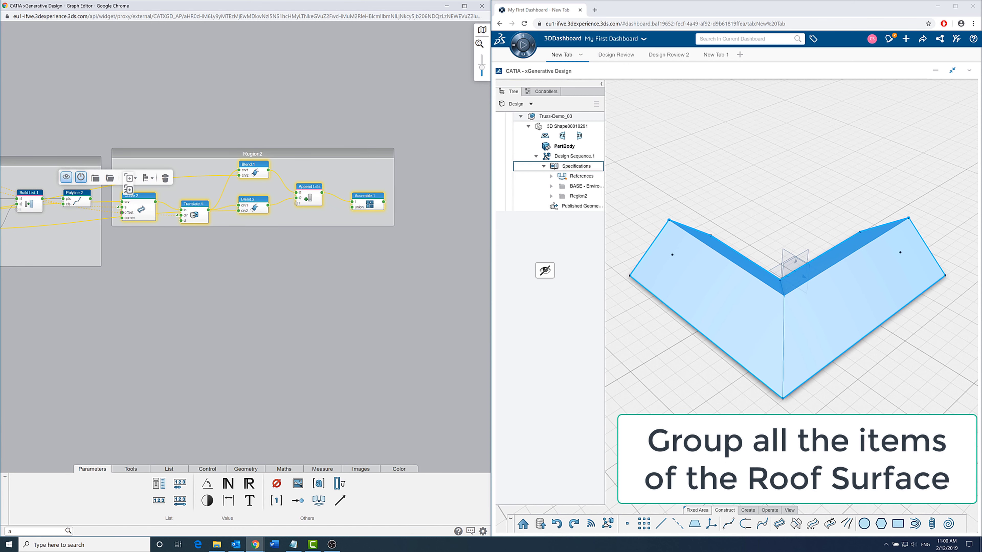
pyautogui.click(146, 178)
pyautogui.click(145, 200)
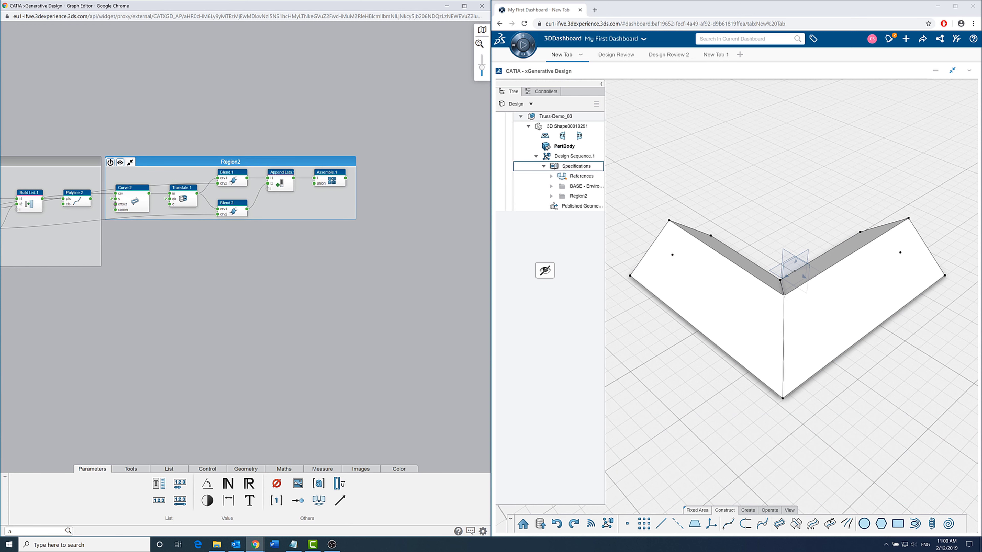
pyautogui.doubleClick(231, 162)
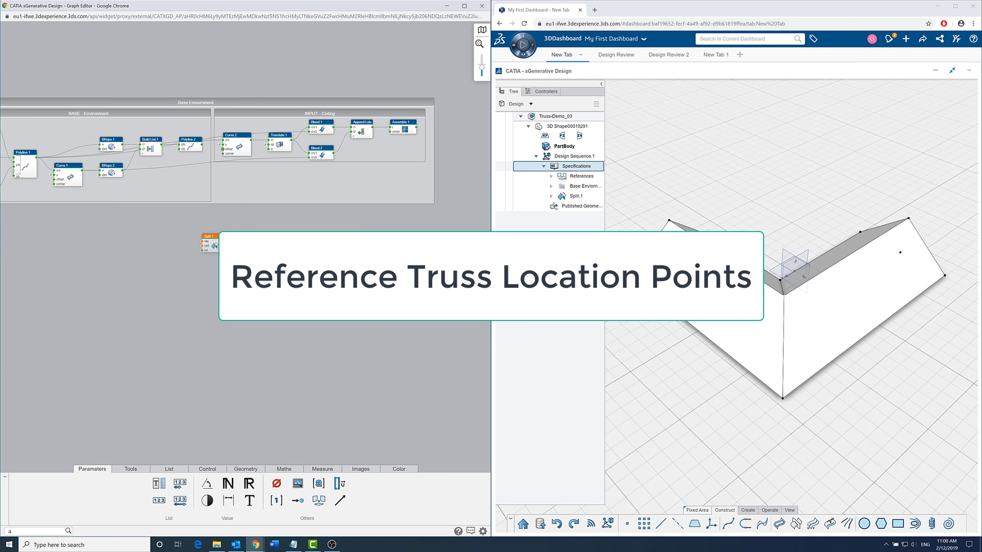
# Duplicate the Split node and the resulting pair to make four Split nodes
pyautogui.click(209, 236)
pyautogui.hotkey('ctrl', 'c')
pyautogui.hotkey('ctrl', 'v')
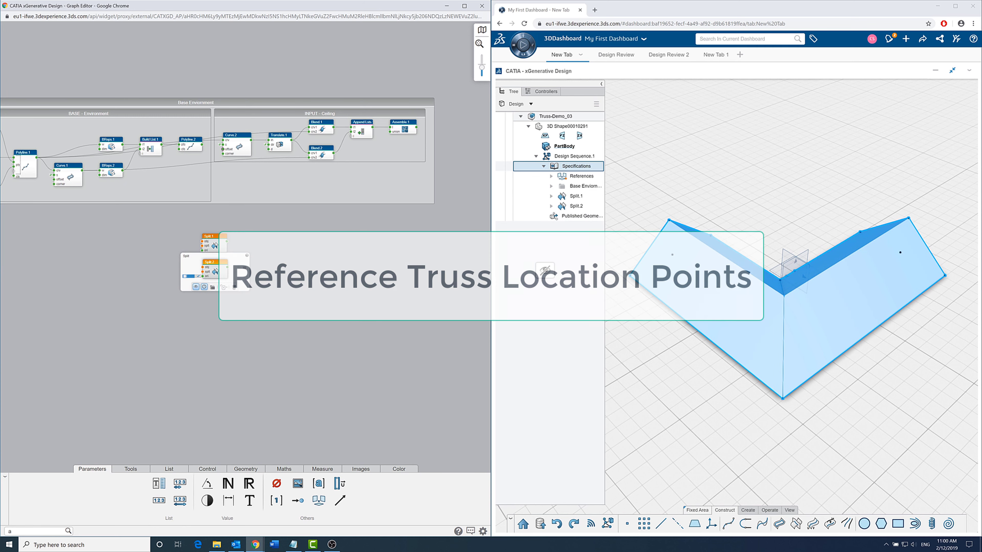
pyautogui.moveTo(195, 226); pyautogui.dragTo(247, 298)
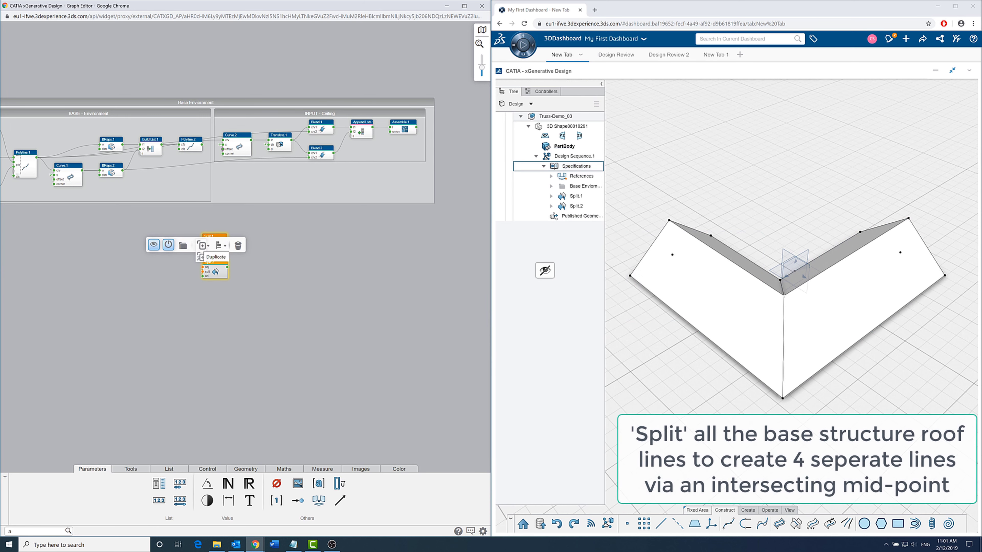
pyautogui.click(201, 256)
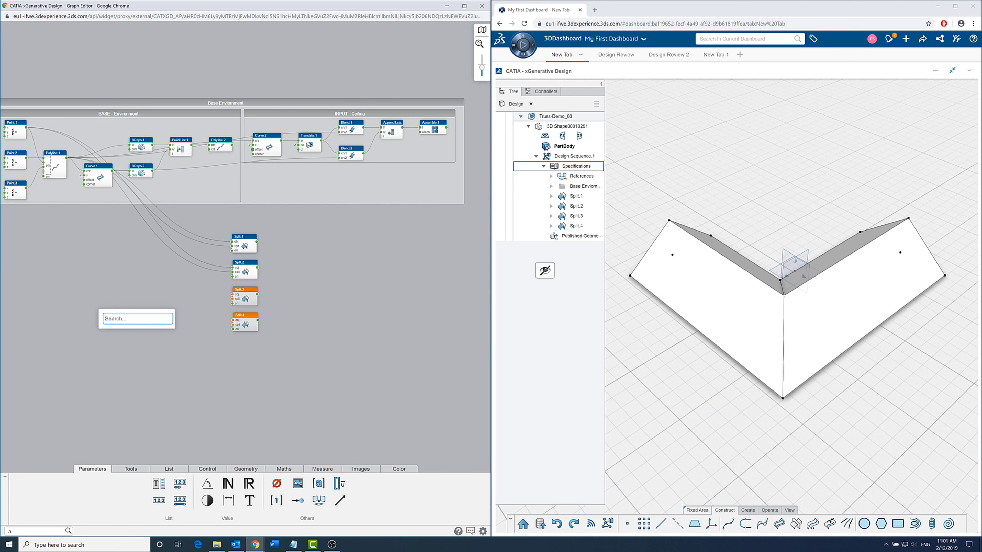
# Add a Get Item node beside the Split nodes and connect the BReps.2 output to its list input
pyautogui.write('get item')
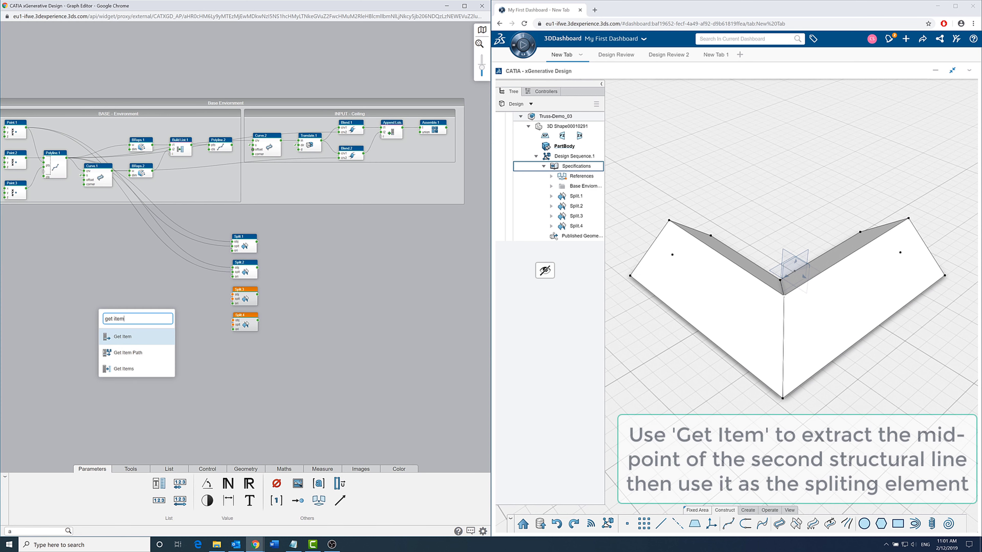
pyautogui.press('Return')
pyautogui.moveTo(109, 314); pyautogui.dragTo(163, 305)
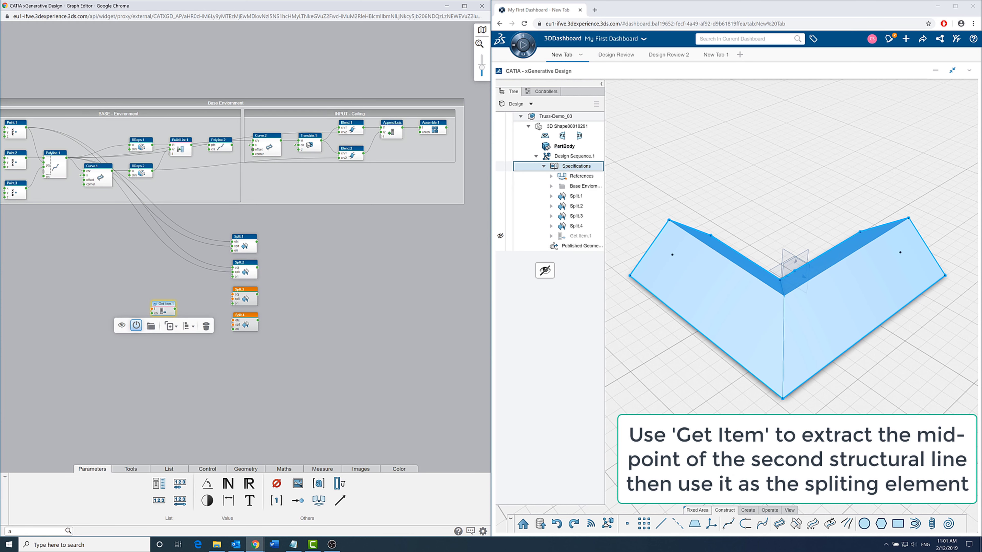
pyautogui.moveTo(162, 145); pyautogui.dragTo(198, 168)
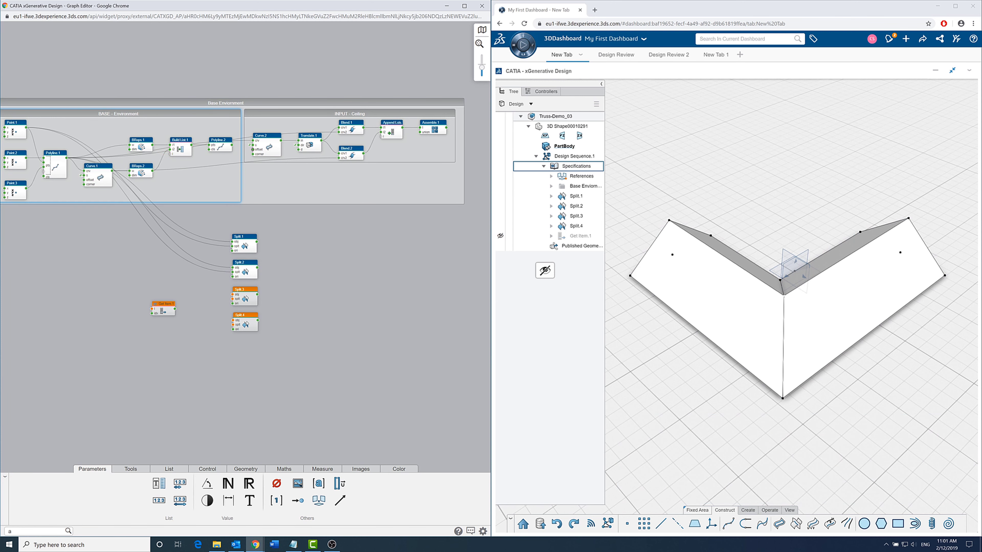
pyautogui.moveTo(152, 171); pyautogui.dragTo(169, 236)
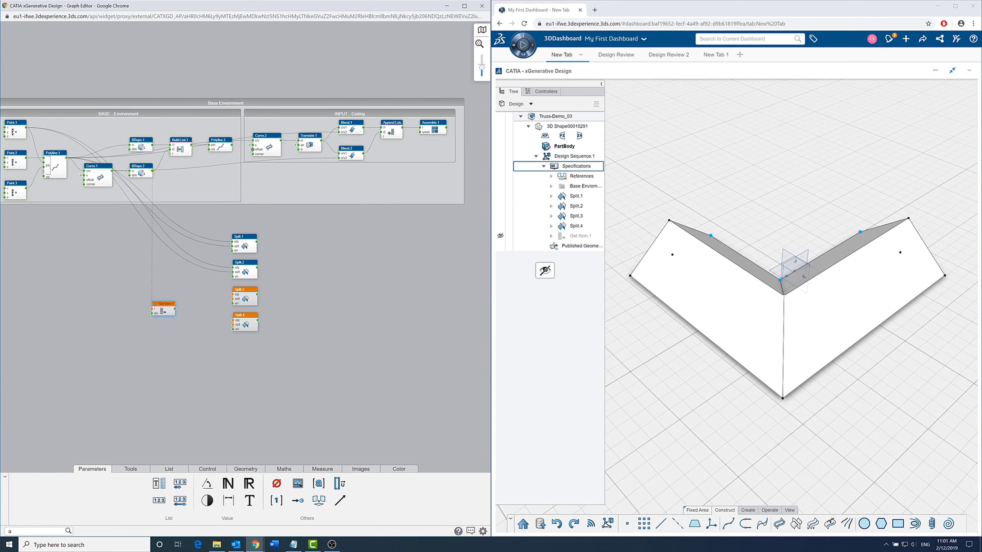
# Feed Split.3 and Split.4 with the Get Item point as splitting element and Curve.1 as the element to split
pyautogui.moveTo(163, 309)
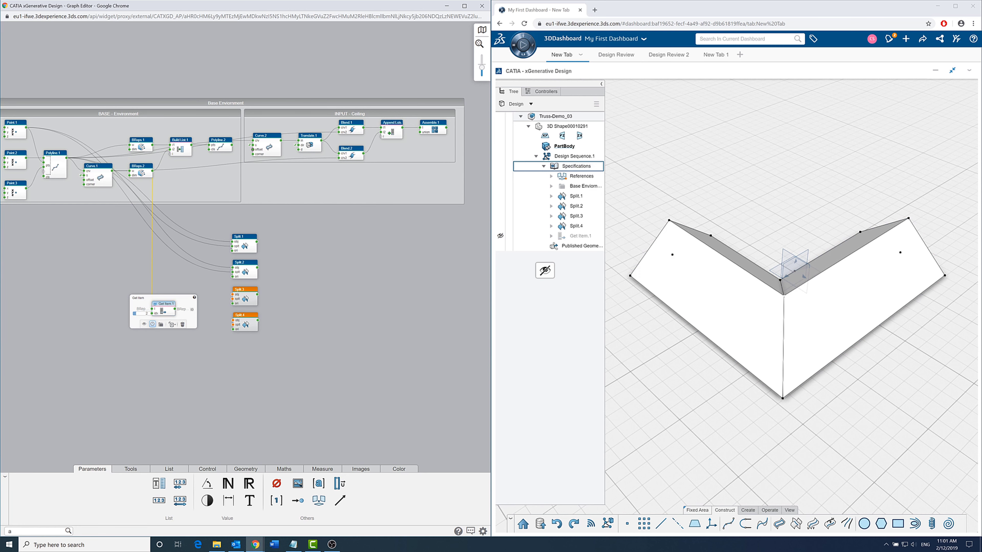
pyautogui.click(152, 324)
pyautogui.moveTo(145, 294); pyautogui.dragTo(221, 304)
pyautogui.press('Escape')
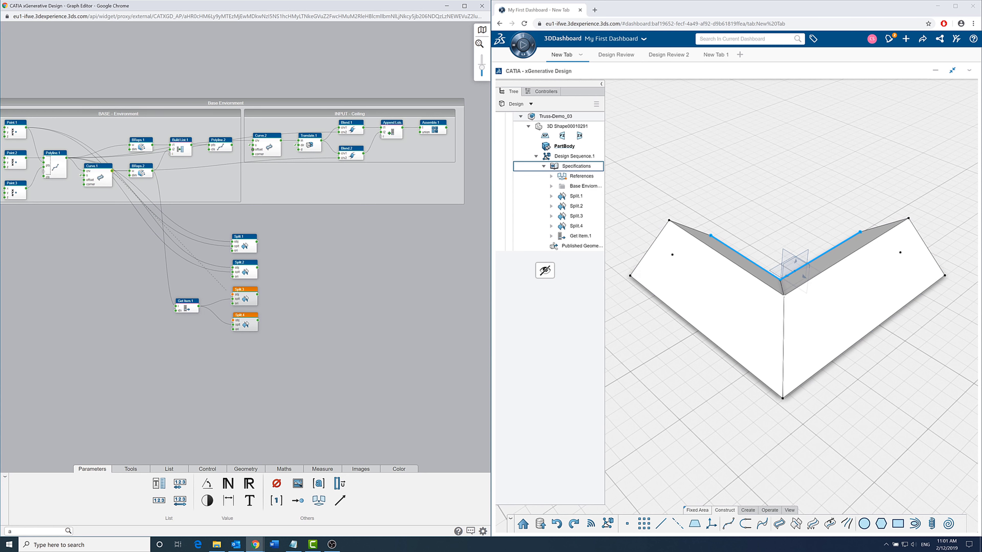
pyautogui.moveTo(227, 290); pyautogui.dragTo(232, 294)
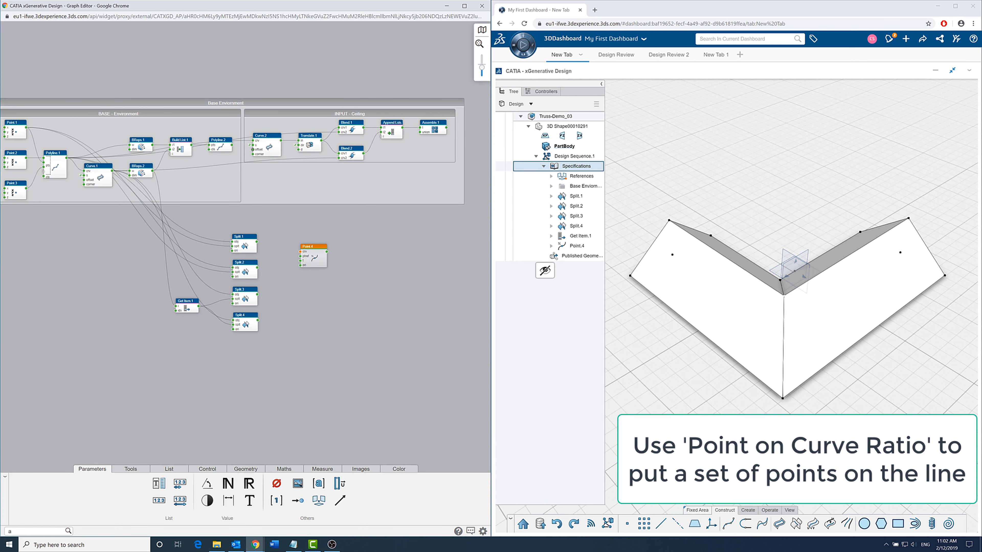
# Connect Split.1 to the curve input of the Point on Curve Ratio node and add a Sequence node below it
pyautogui.moveTo(256, 242); pyautogui.dragTo(301, 251)
pyautogui.moveTo(313, 246); pyautogui.dragTo(352, 240)
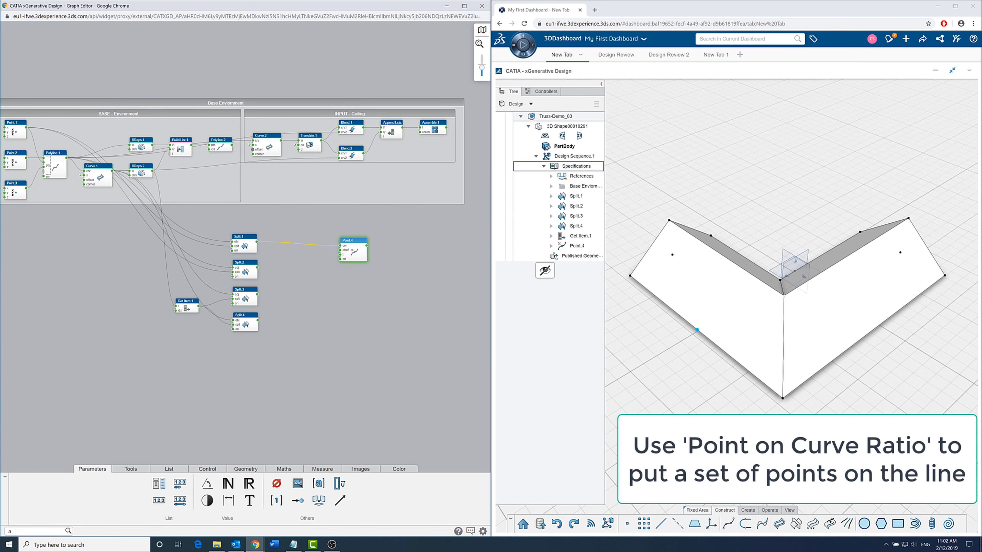
pyautogui.doubleClick(301, 263)
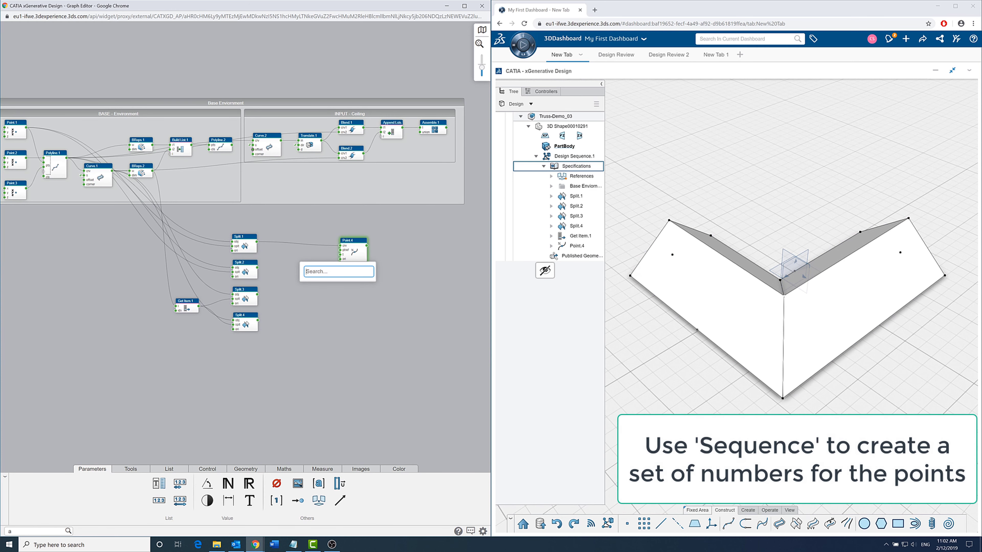
pyautogui.write('sequen')
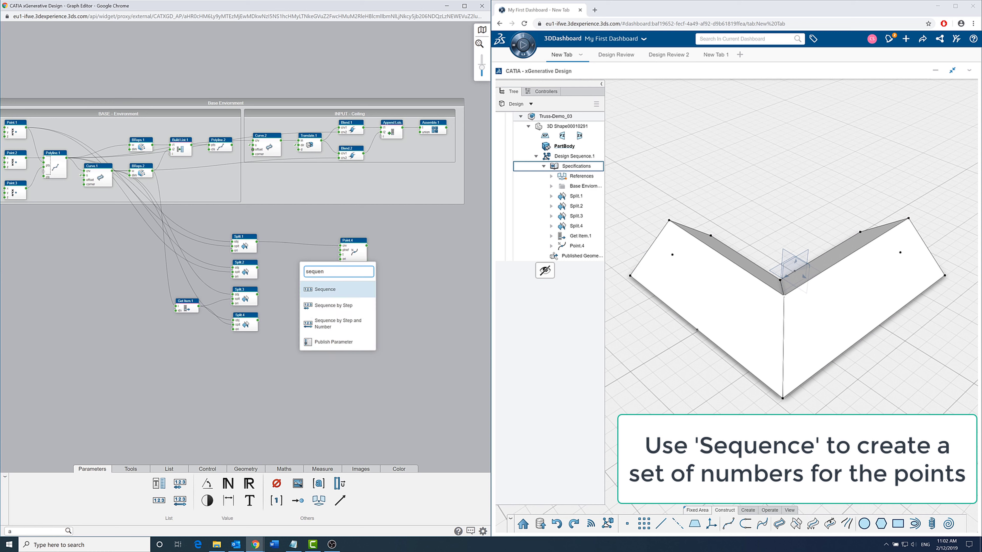
pyautogui.press('Return')
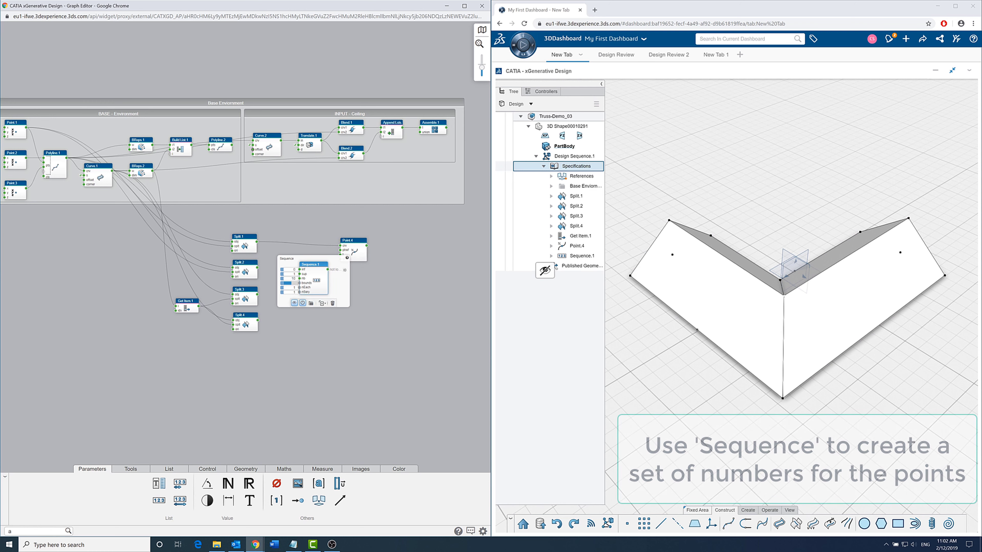
# Expose the Sequence node's number as an nb parameter set to 15, make room around it and feed the sequence into Point.4's ratio
pyautogui.click(282, 279)
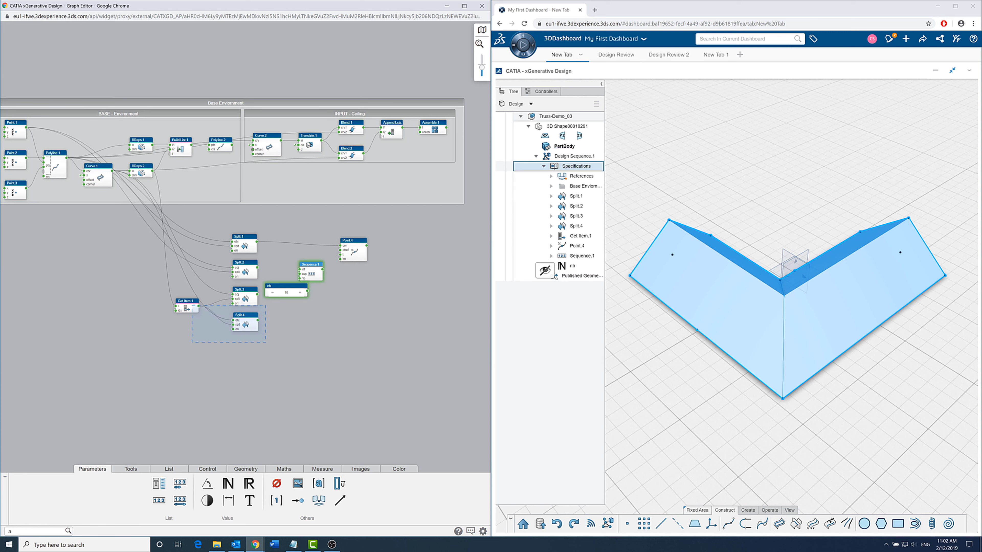
pyautogui.moveTo(170, 284); pyautogui.dragTo(243, 357)
pyautogui.click(286, 292)
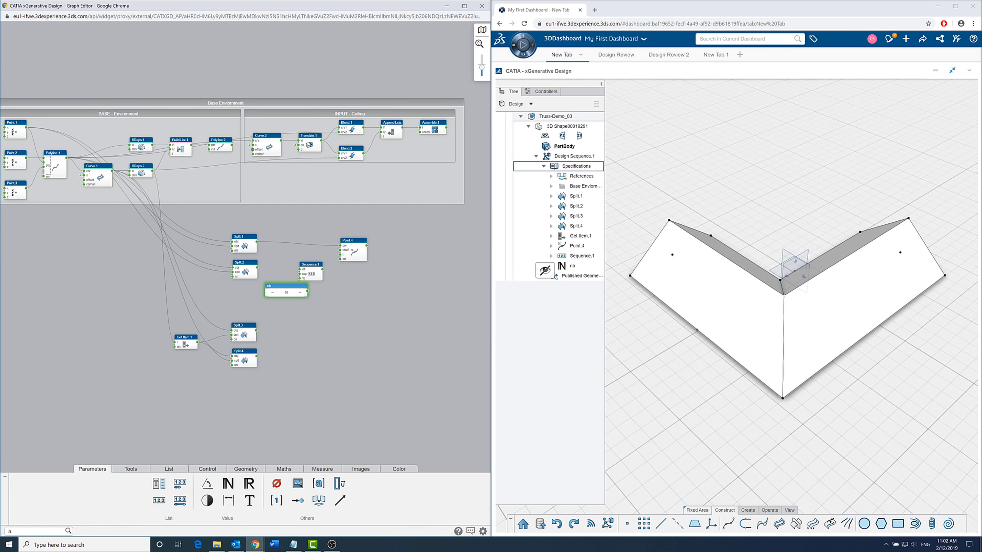
pyautogui.write('15')
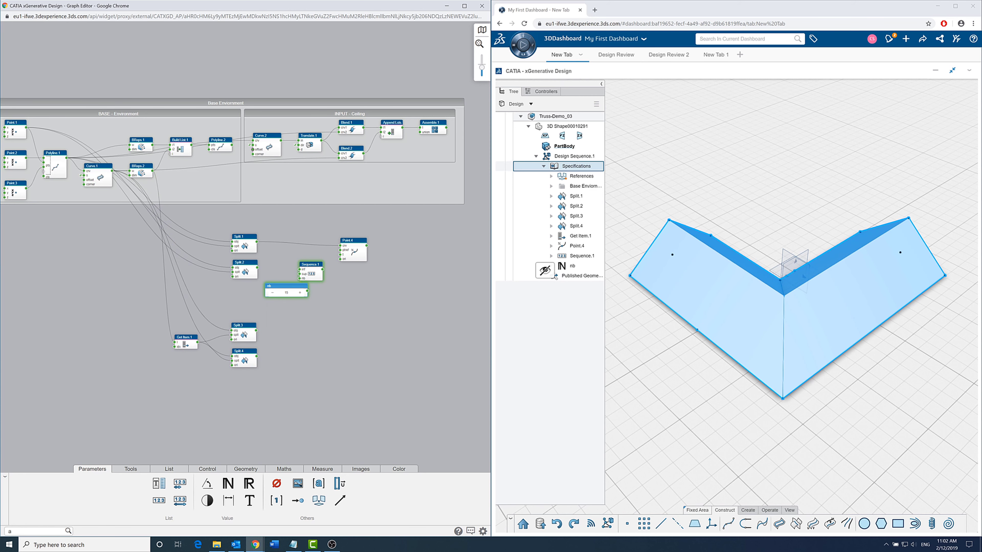
pyautogui.moveTo(278, 286); pyautogui.dragTo(220, 292)
pyautogui.moveTo(311, 264); pyautogui.dragTo(330, 248)
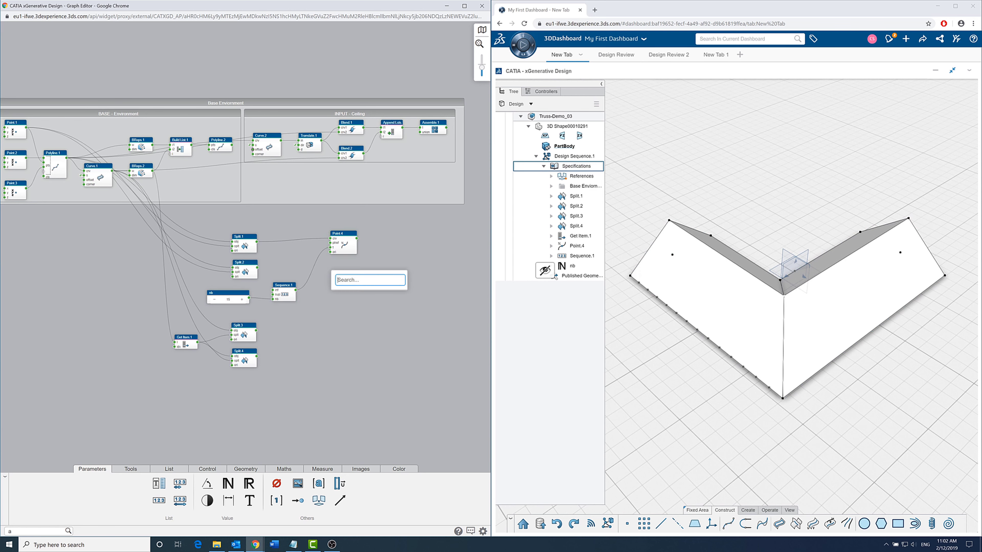
# Add a second Point on Curve Ratio node fed by Split.2 as curve and Sequence.1 as ratio
pyautogui.write('point')
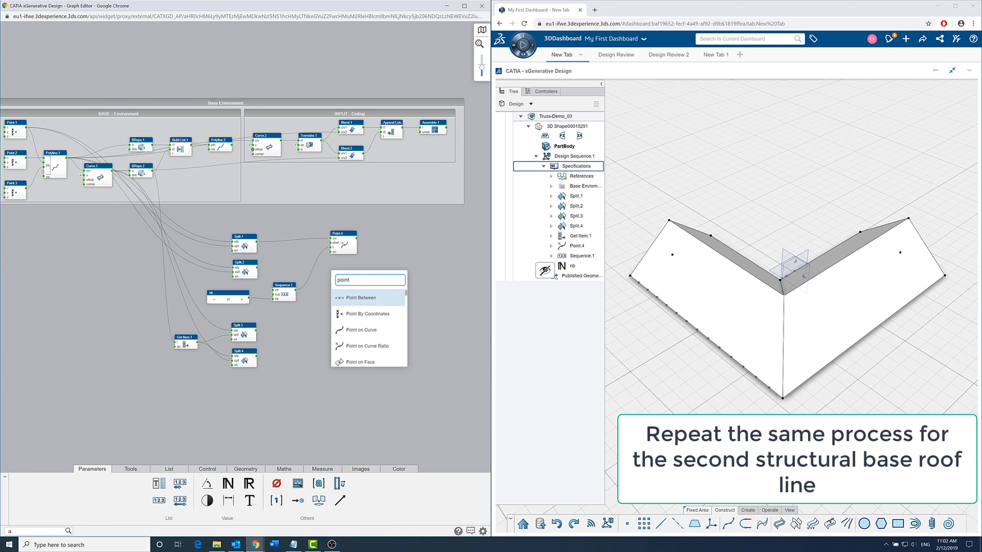
pyautogui.press('Down')
pyautogui.press('Down')
pyautogui.press('Down')
pyautogui.press('Return')
pyautogui.moveTo(257, 267); pyautogui.dragTo(288, 271)
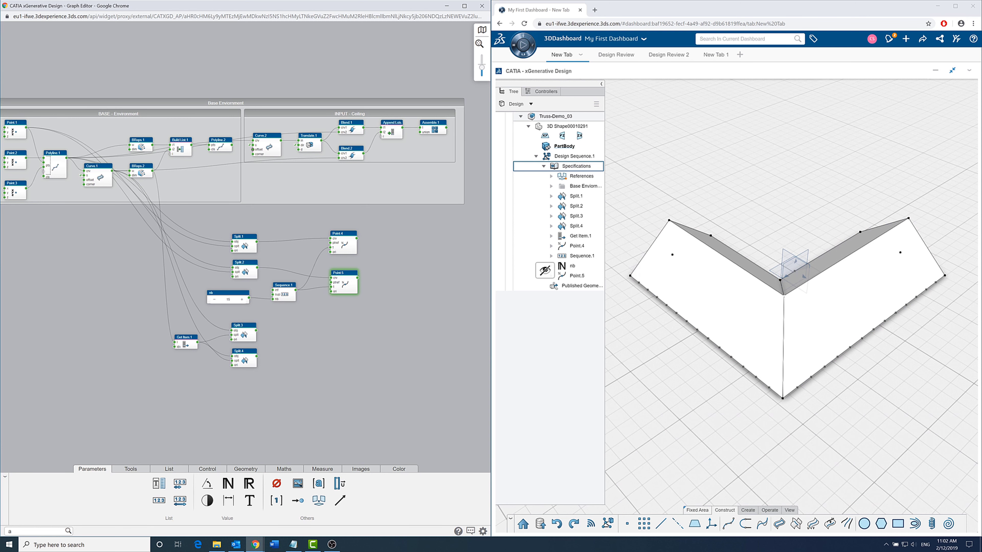
# Add a Get Item Path node beyond the point nodes and connect Point.4 to its list input
pyautogui.write('get item')
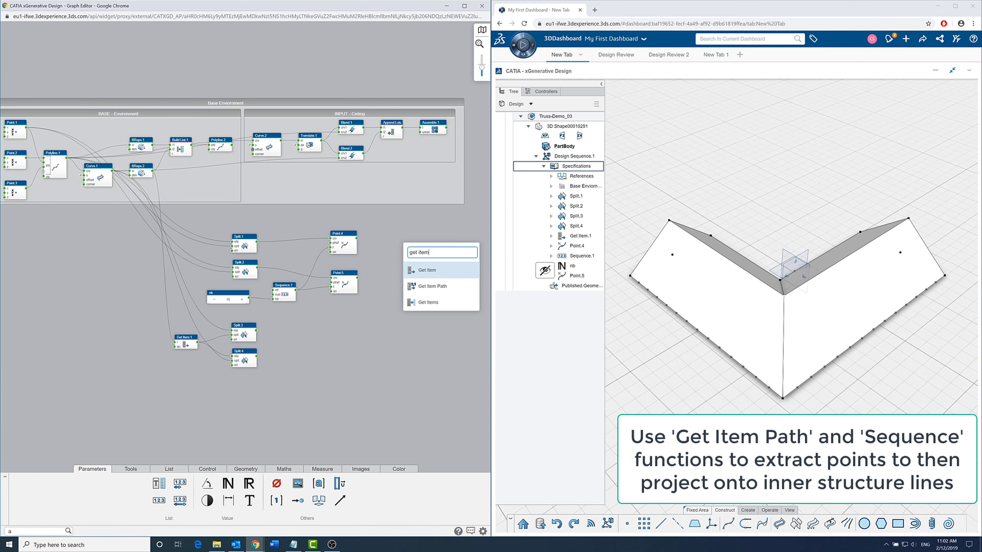
pyautogui.press('Down')
pyautogui.press('Return')
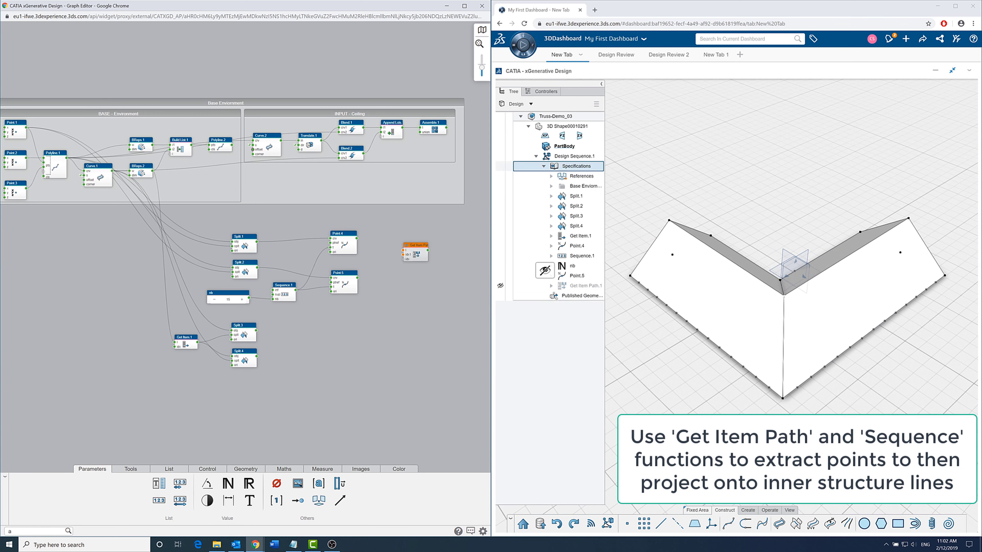
pyautogui.moveTo(416, 247); pyautogui.dragTo(435, 247)
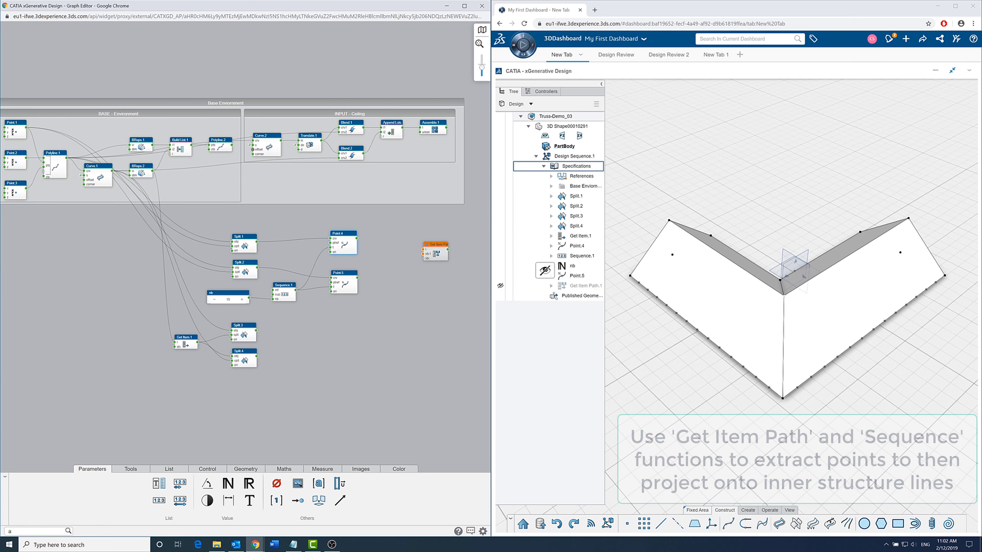
pyautogui.moveTo(357, 239); pyautogui.dragTo(394, 244)
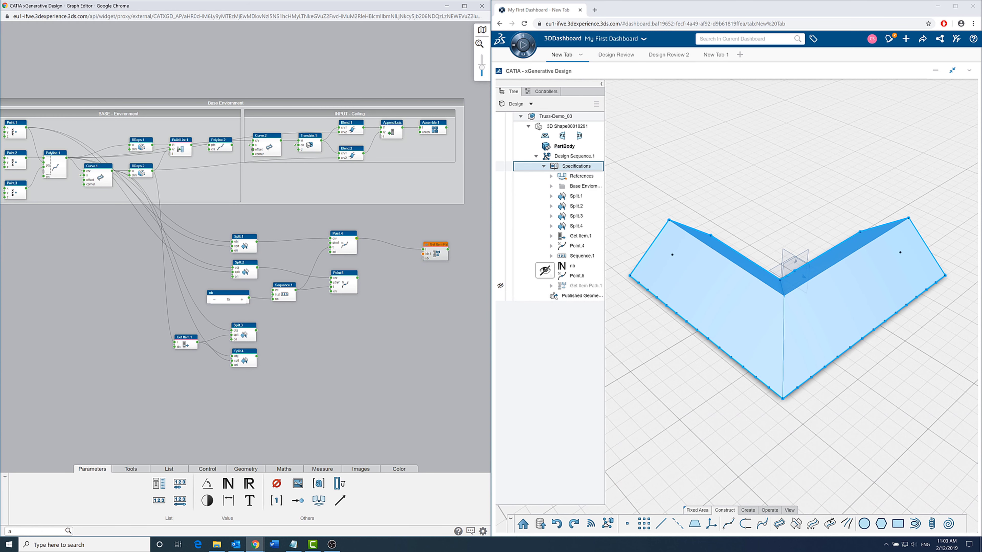
# Add a Sequence node, feed it into the Get Item Path node's path input and edit its sequence values
pyautogui.doubleClick(381, 267)
pyautogui.write('sequen')
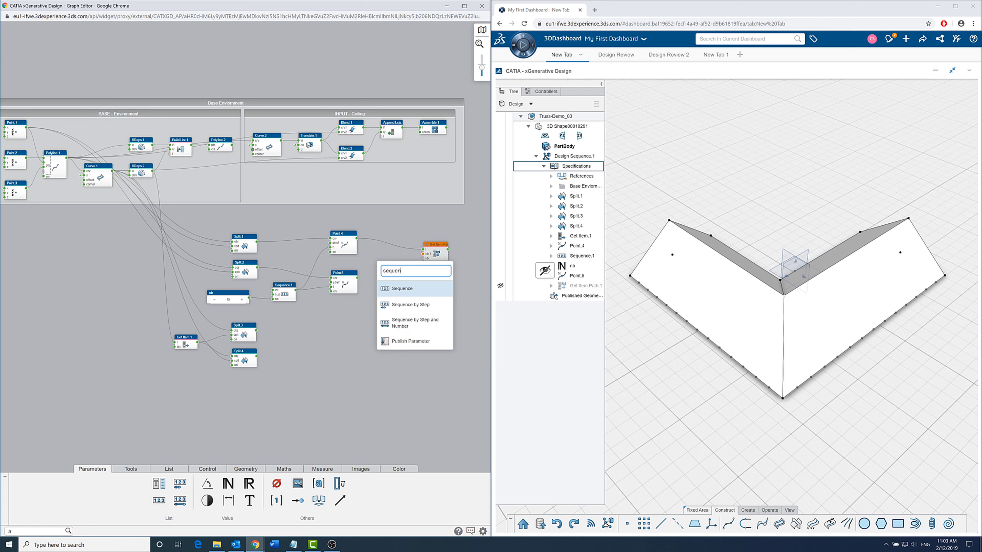
pyautogui.press('Return')
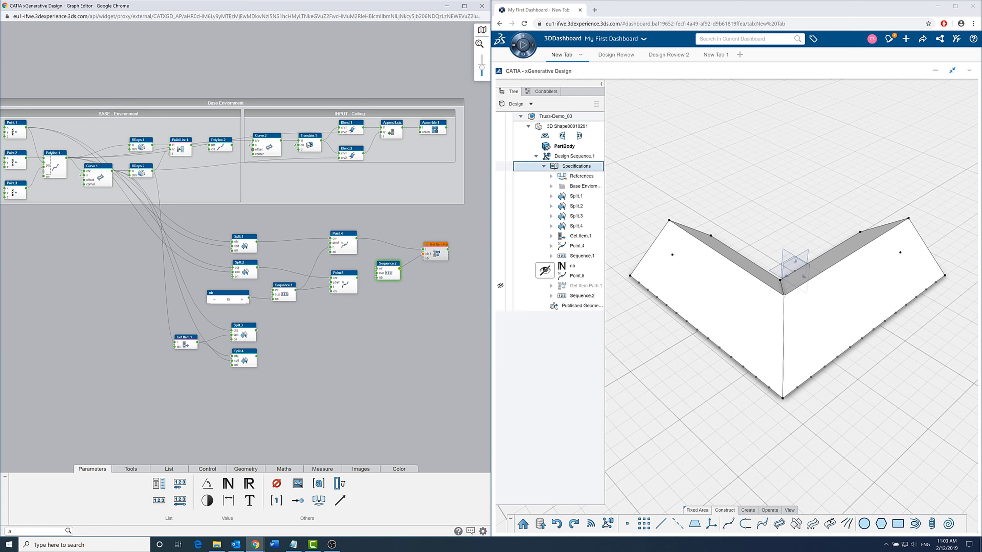
pyautogui.click(388, 270)
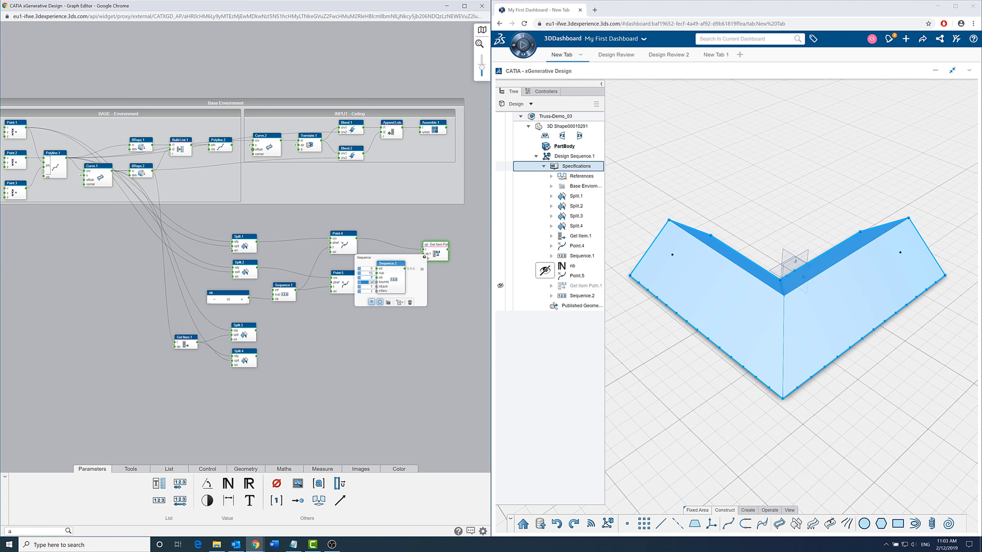
# Turn on the display of the points extracted by the Get Item Path node
pyautogui.click(436, 251)
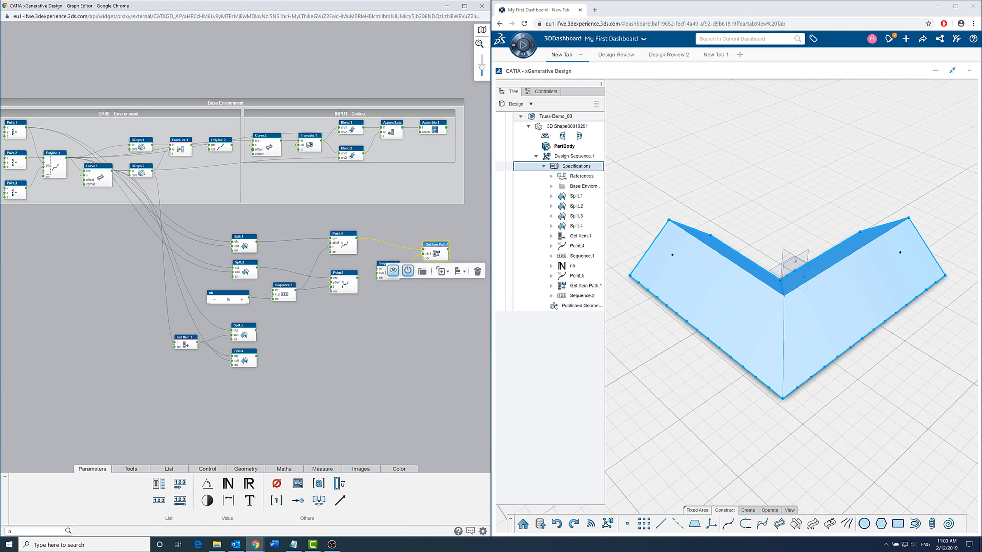
pyautogui.click(393, 271)
pyautogui.press('Escape')
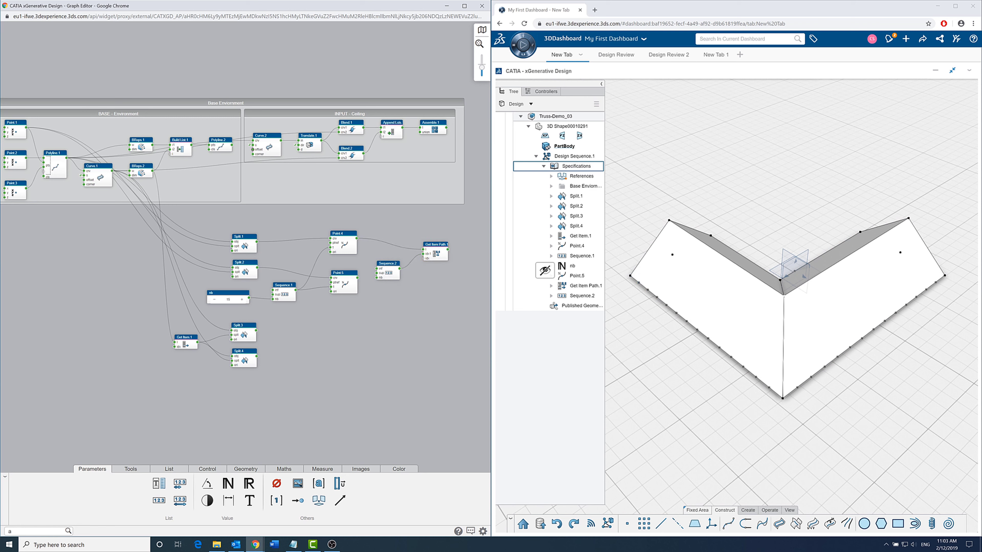
# Add a Project node that projects the Get Item Path points onto the Split.3 line
pyautogui.doubleClick(432, 300)
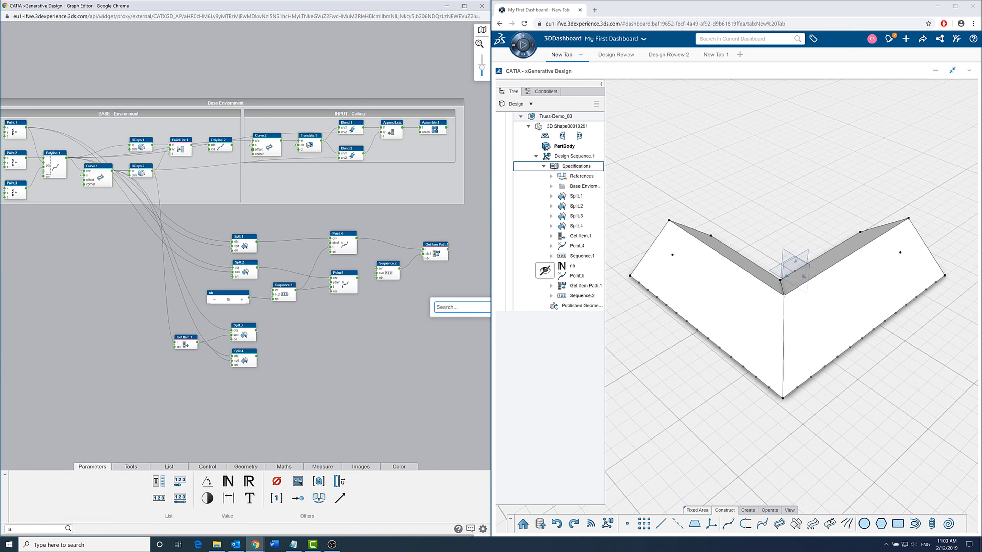
pyautogui.write('project')
pyautogui.press('Return')
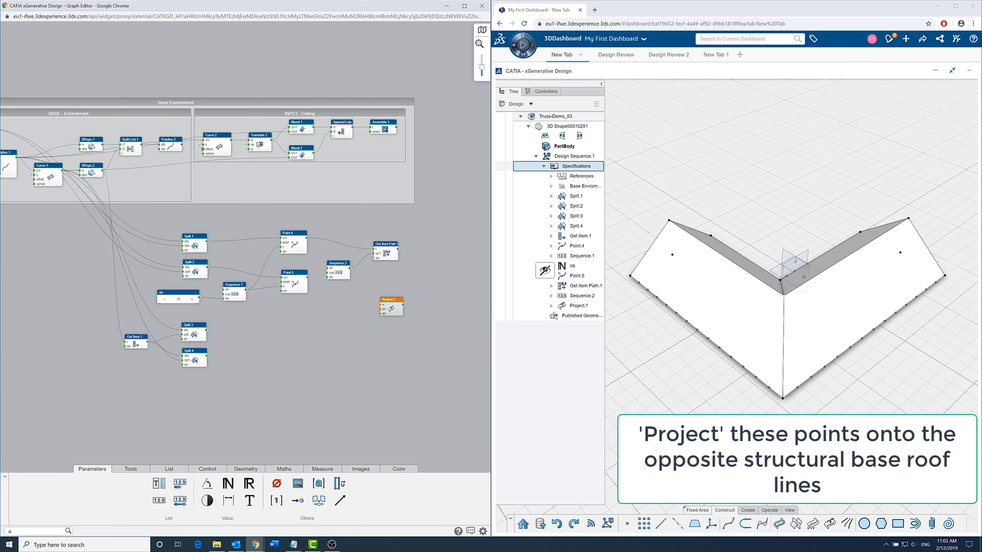
pyautogui.moveTo(387, 300); pyautogui.dragTo(436, 276)
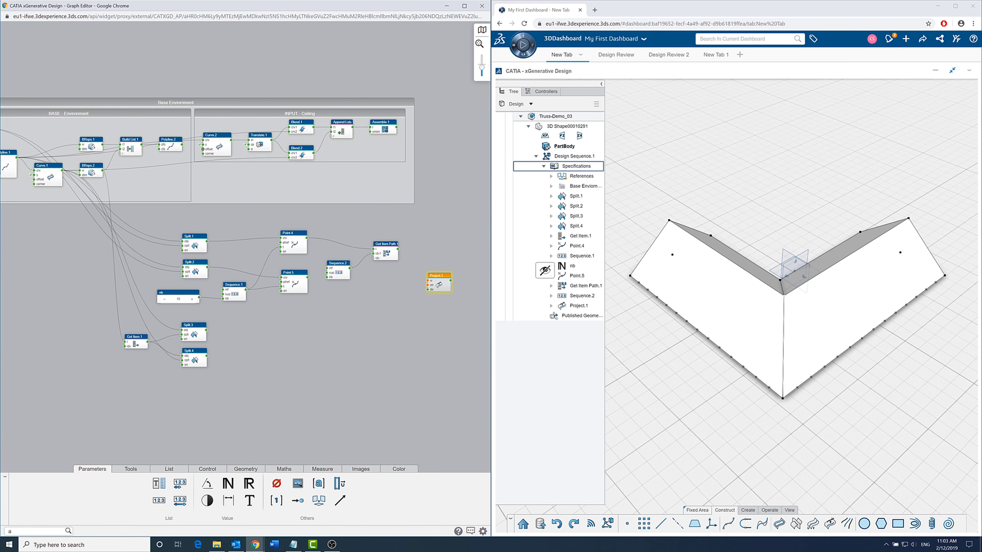
pyautogui.click(576, 165)
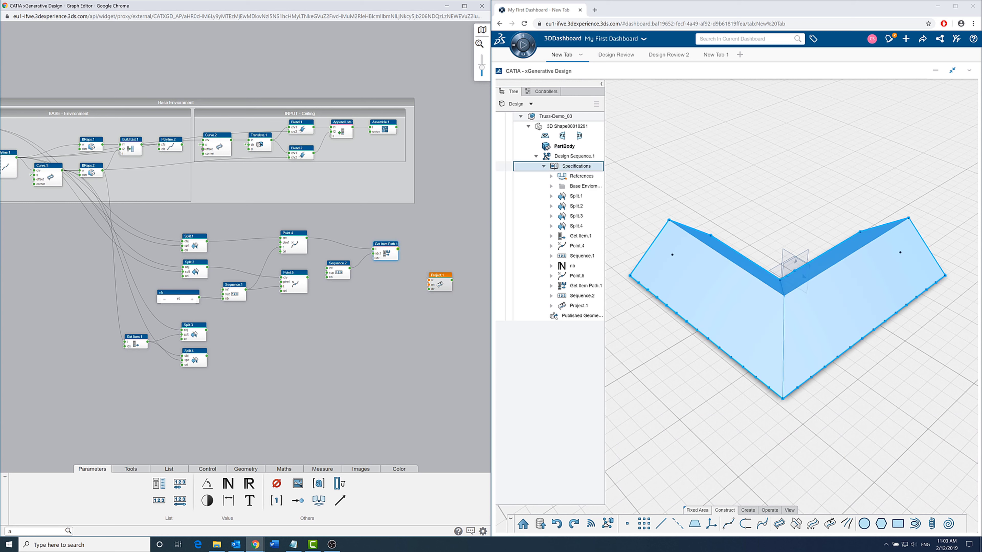
pyautogui.press('Escape')
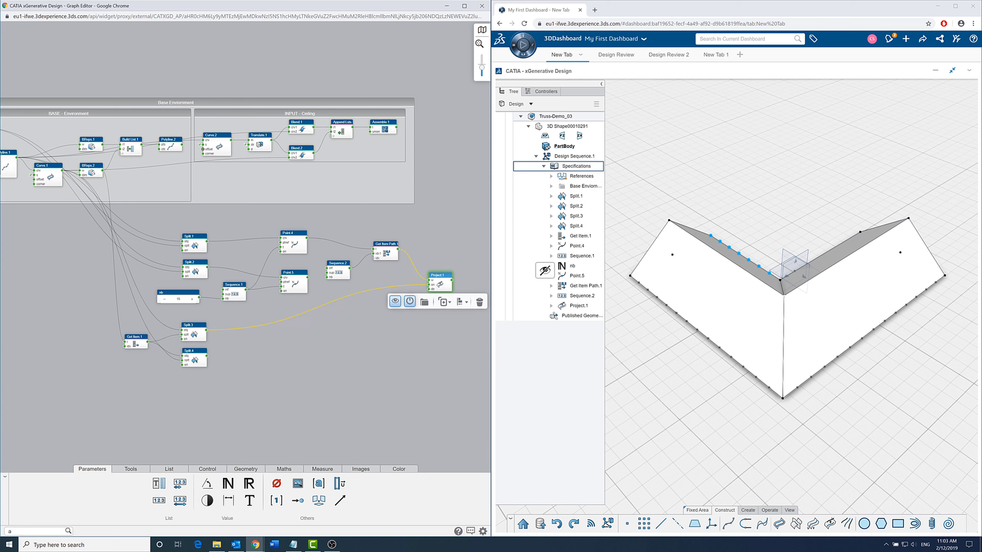
# Duplicate the Project node below the original and feed it with the Point.5 points and Split.4 as support
pyautogui.click(425, 303)
pyautogui.moveTo(443, 279); pyautogui.dragTo(438, 309)
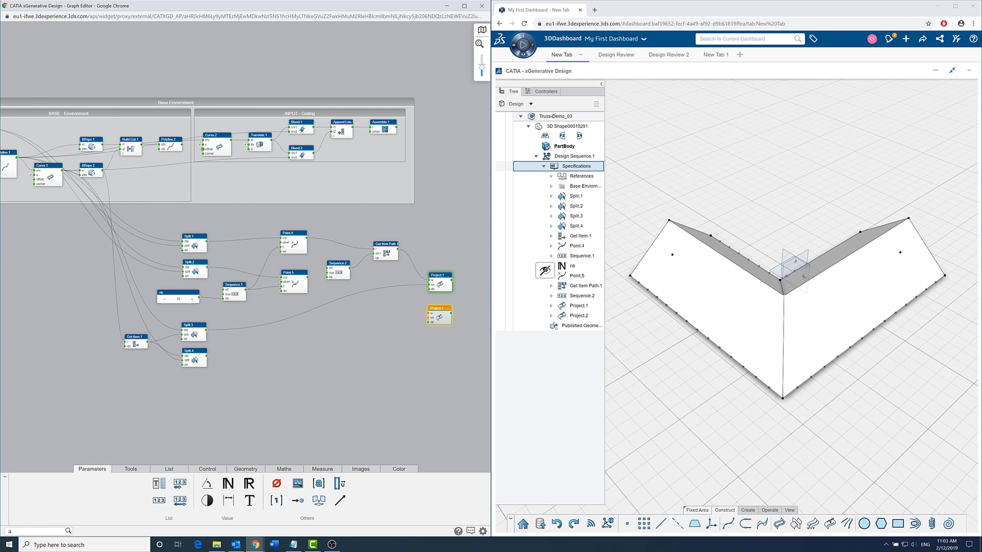
pyautogui.moveTo(207, 355); pyautogui.dragTo(386, 316)
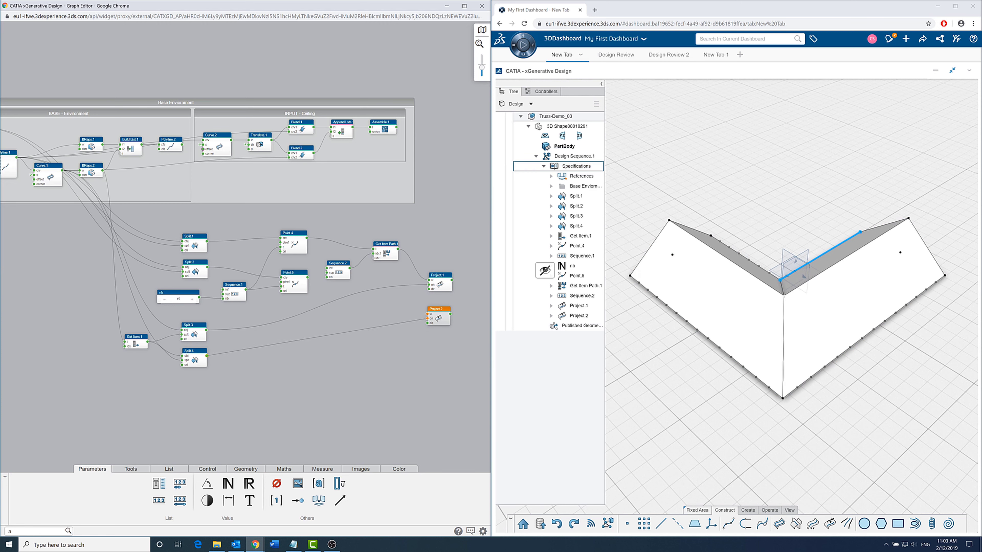
pyautogui.moveTo(308, 277); pyautogui.dragTo(428, 314)
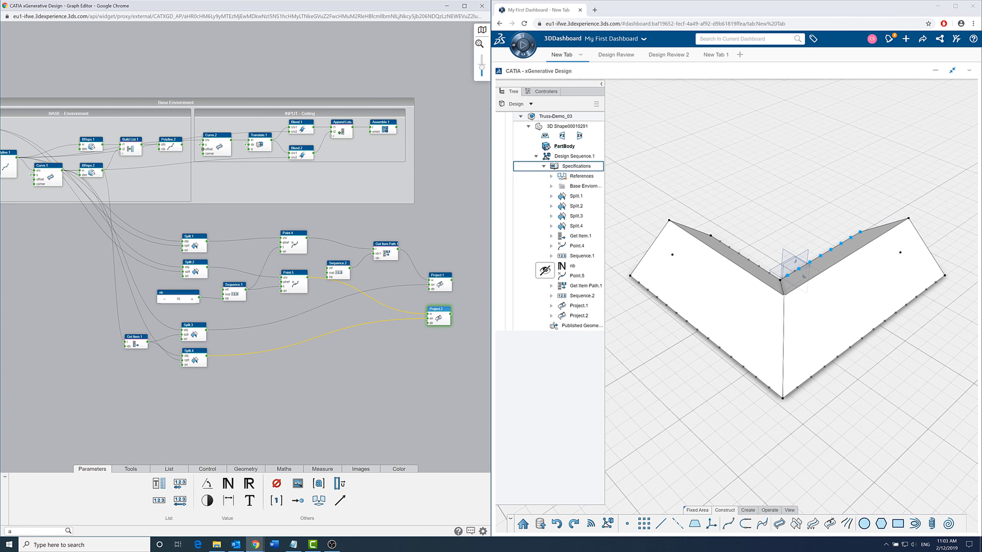
# Group all the split, sequence, point and project nodes into a new region and auto-arrange them
pyautogui.moveTo(460, 416); pyautogui.dragTo(99, 214)
pyautogui.click(100, 243)
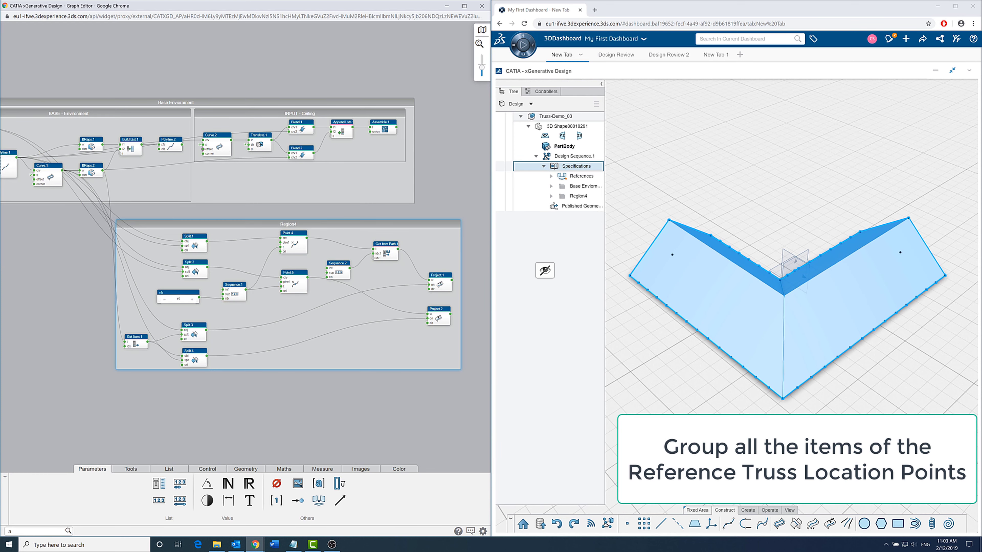
pyautogui.moveTo(234, 279); pyautogui.dragTo(116, 225)
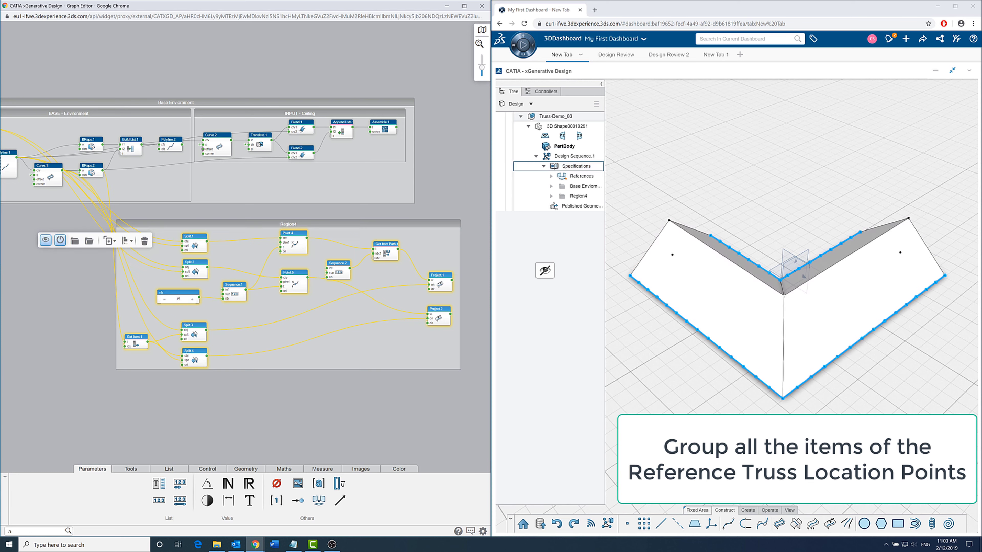
pyautogui.click(124, 263)
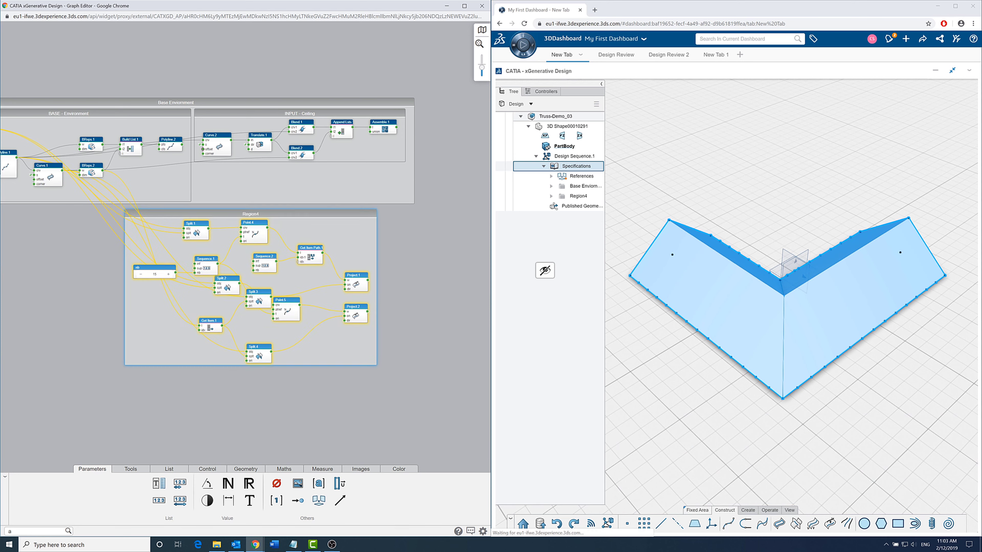
# Place the new region below the INPUT - Ceiling region and rename it Reference Truss Location Points
pyautogui.moveTo(271, 220); pyautogui.dragTo(296, 211)
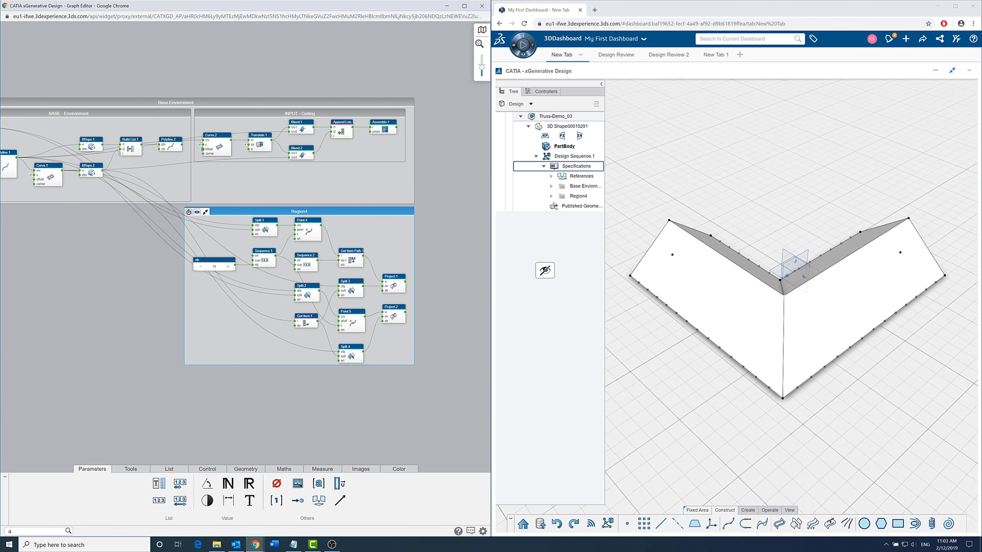
pyautogui.doubleClick(296, 212)
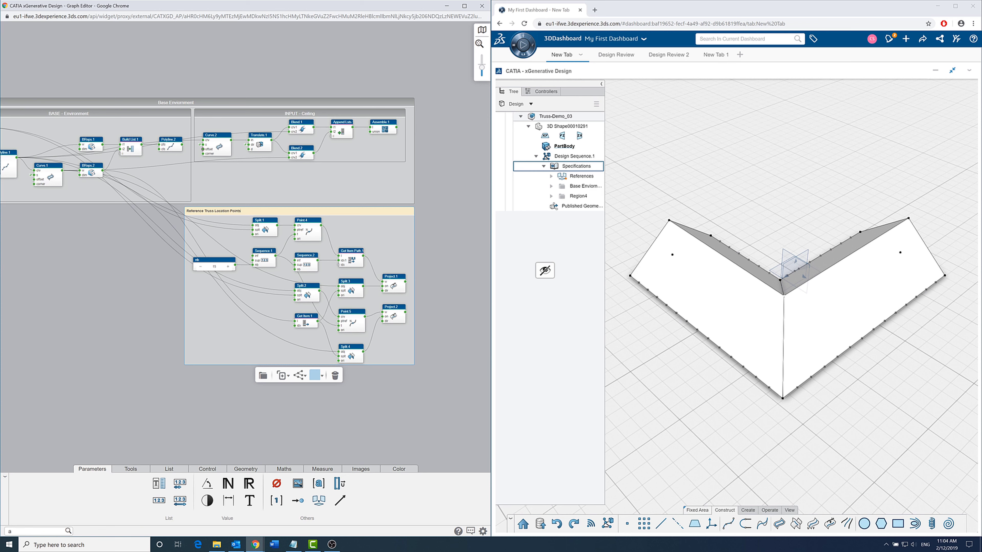
pyautogui.press('Return')
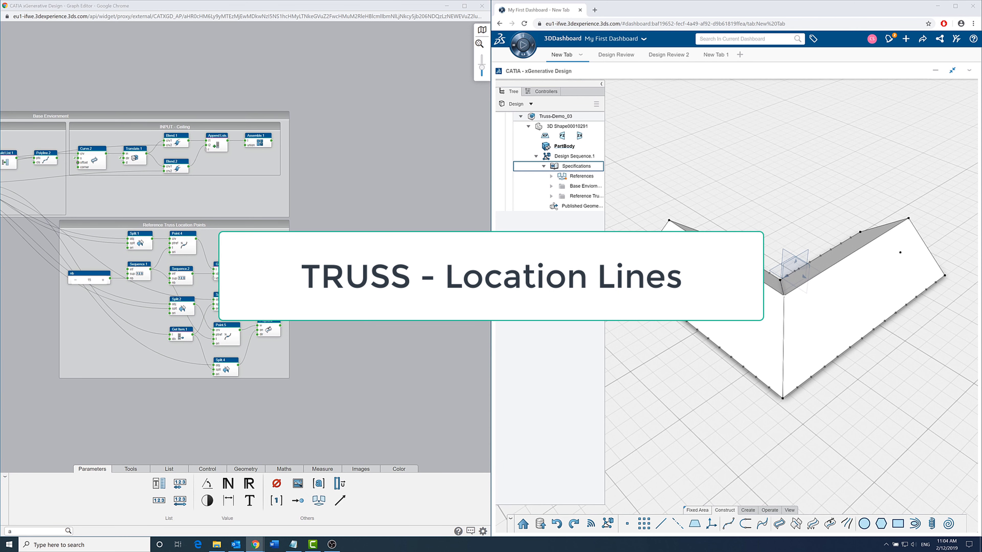
# Add a Line 2 Points node joining the Get Item Path points to the Project.1 points
pyautogui.write('line')
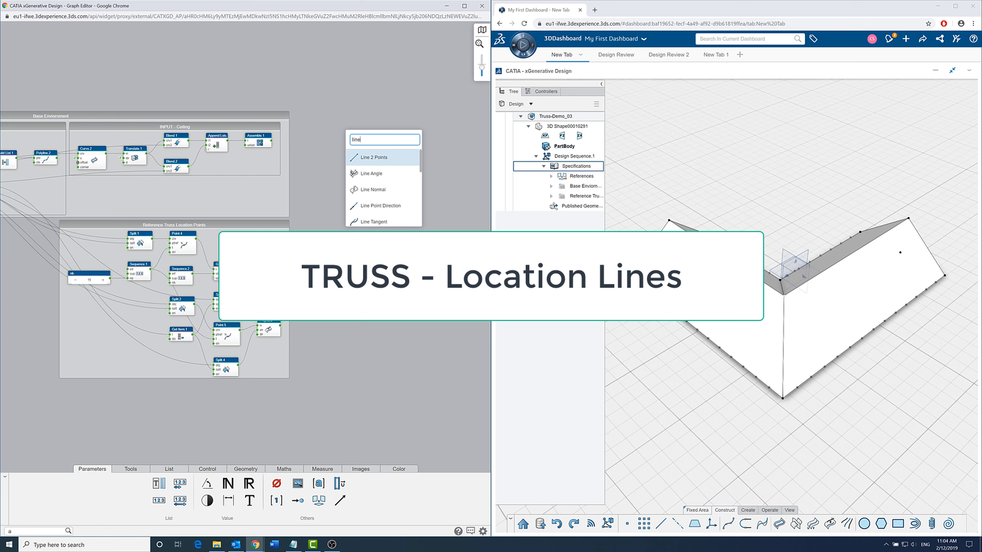
pyautogui.press('Return')
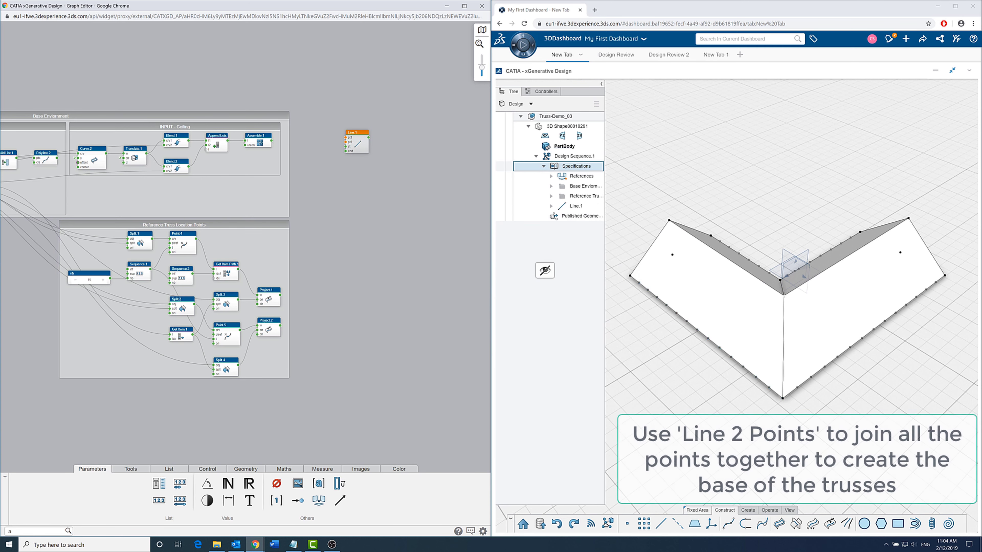
pyautogui.doubleClick(246, 252)
pyautogui.moveTo(237, 268); pyautogui.dragTo(346, 131)
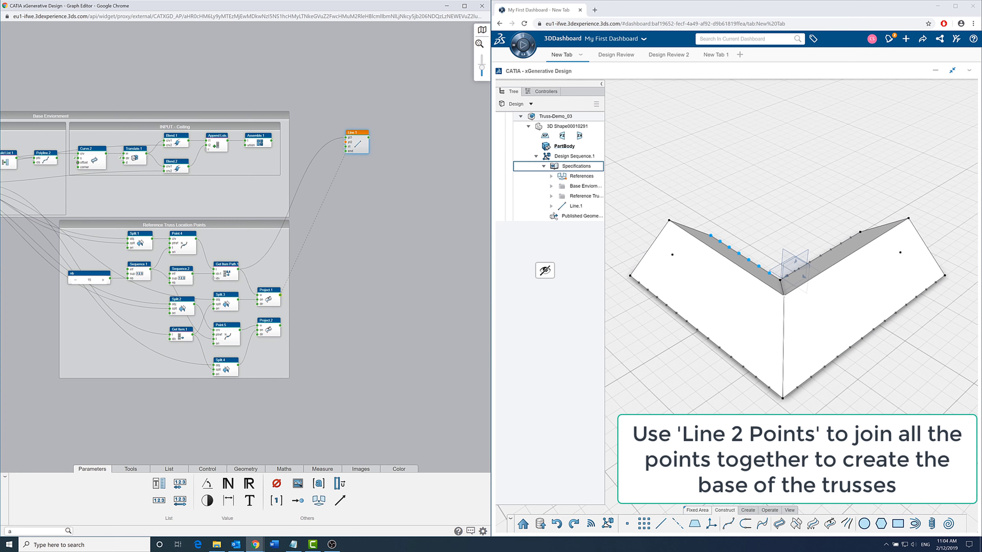
pyautogui.moveTo(280, 295); pyautogui.dragTo(346, 142)
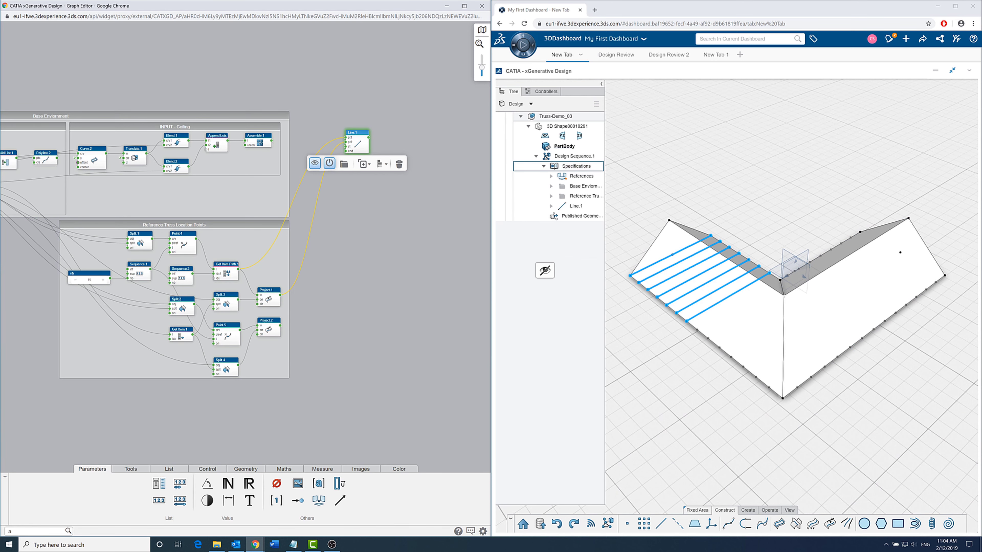
# Duplicate the Line node below the original and feed it with the Point.5 and Project.2 points
pyautogui.click(356, 144)
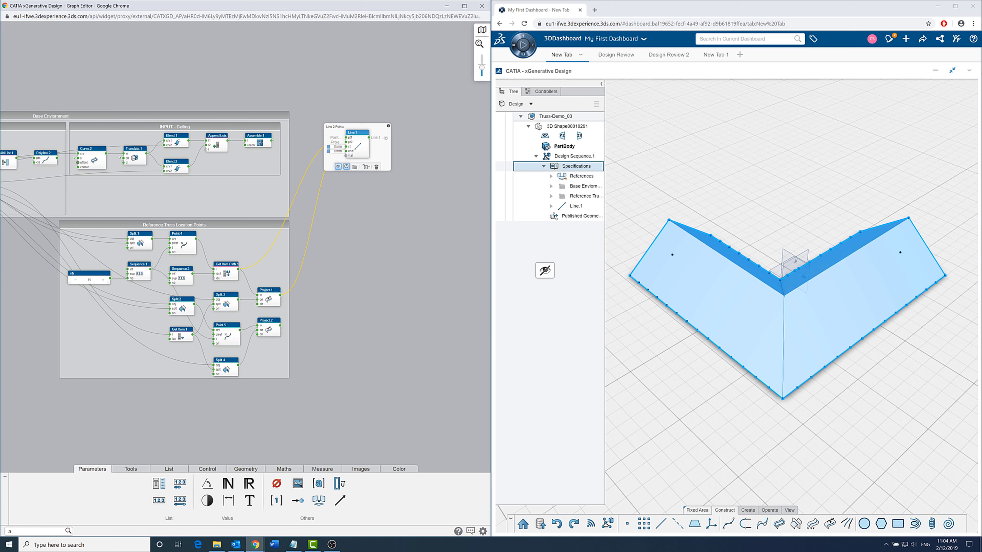
pyautogui.click(366, 167)
pyautogui.click(358, 176)
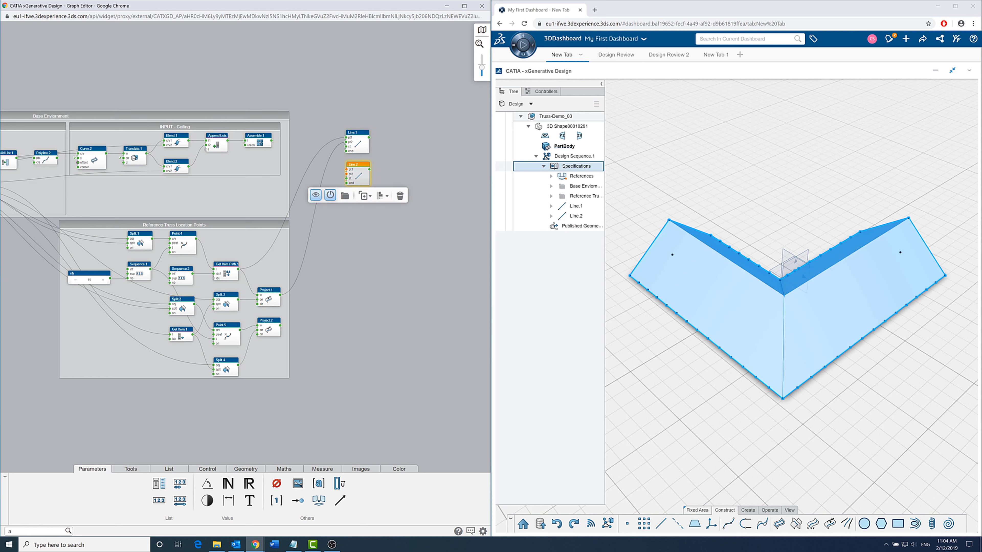
pyautogui.press('Escape')
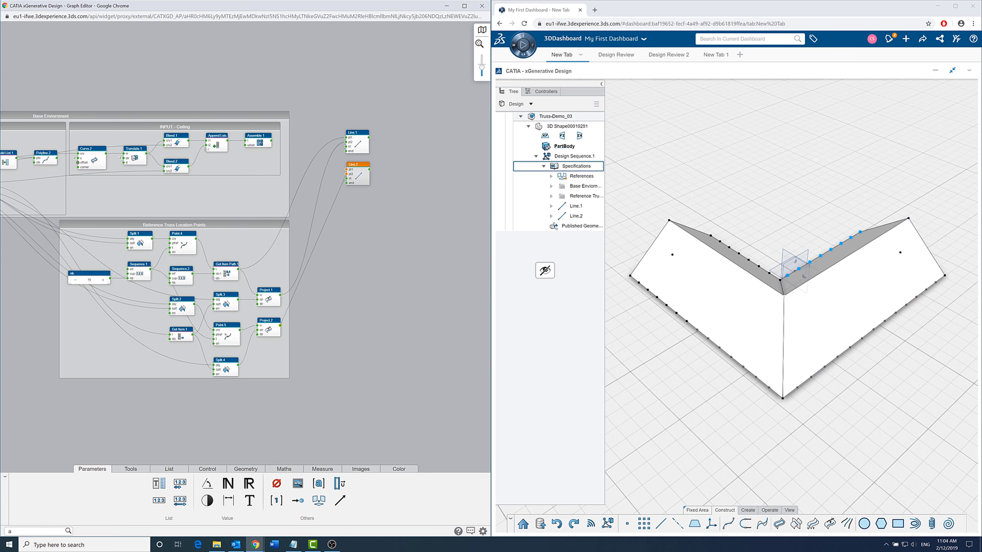
pyautogui.click(575, 166)
pyautogui.doubleClick(326, 226)
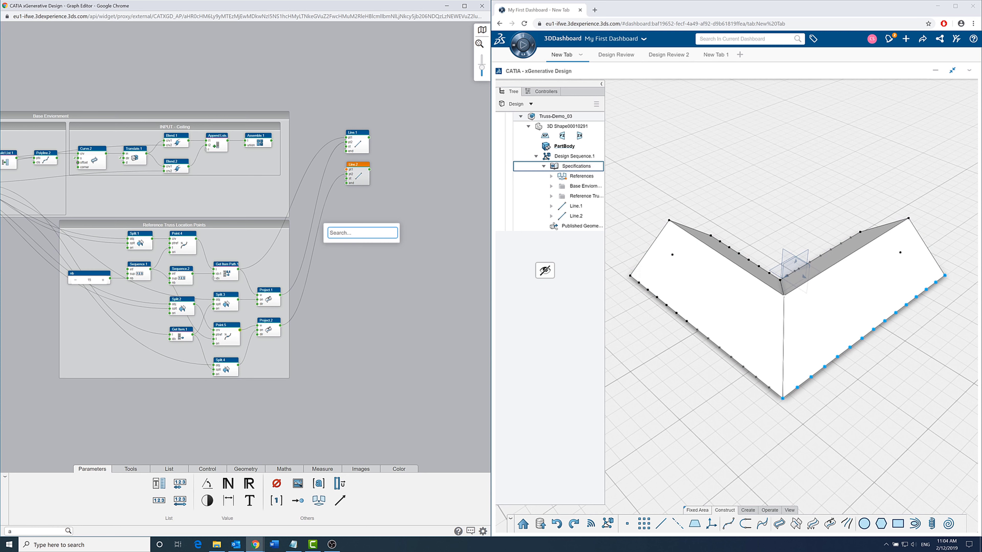
pyautogui.press('Escape')
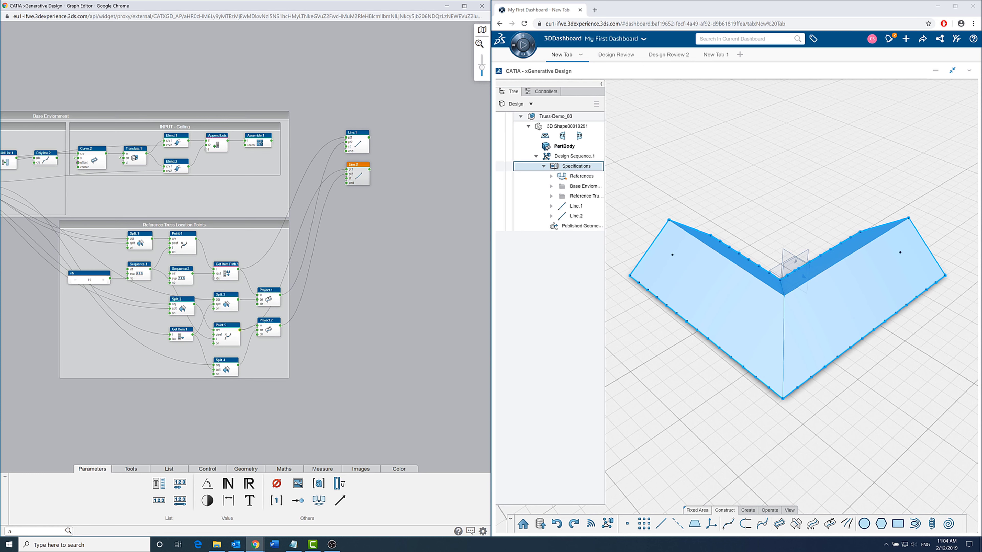
pyautogui.click(358, 175)
pyautogui.press('Escape')
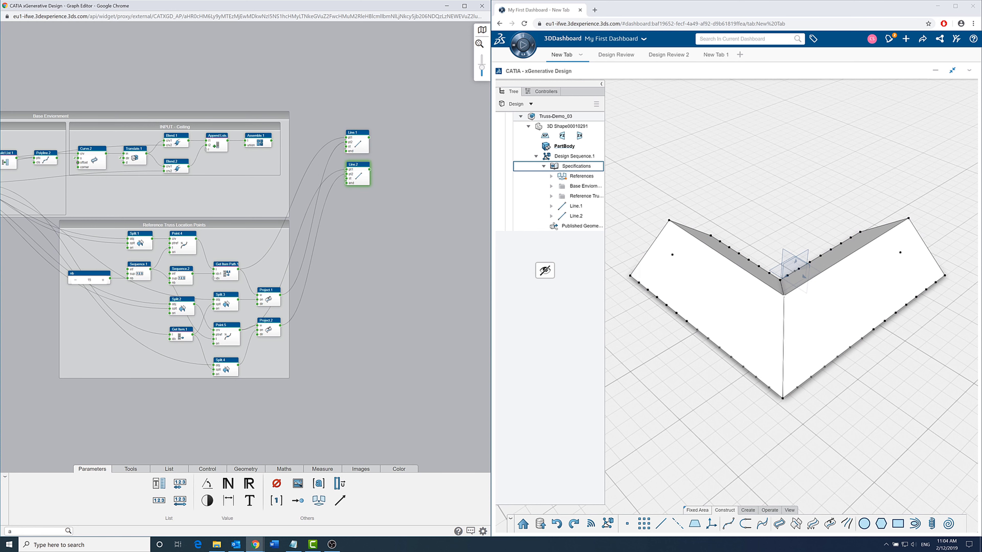
# Add a Transpose node and feed it with the Line.1 output
pyautogui.doubleClick(398, 138)
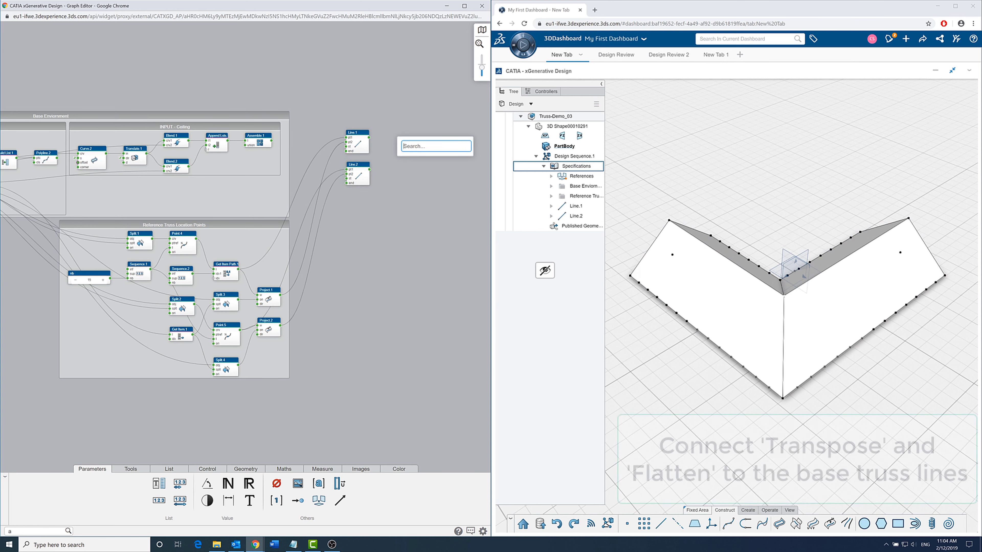
pyautogui.write('trans')
pyautogui.press('Down')
pyautogui.press('Down')
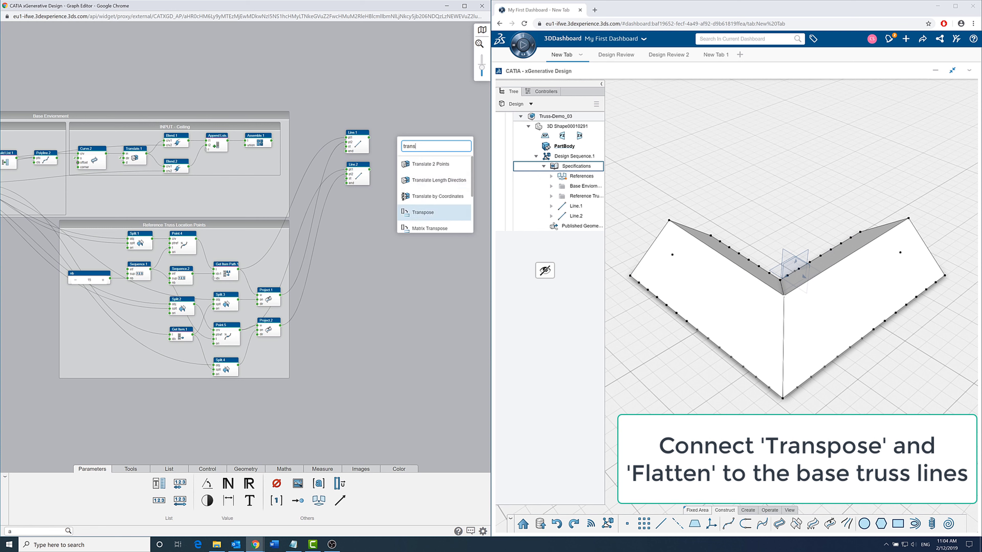
pyautogui.press('Return')
pyautogui.moveTo(368, 138); pyautogui.dragTo(382, 142)
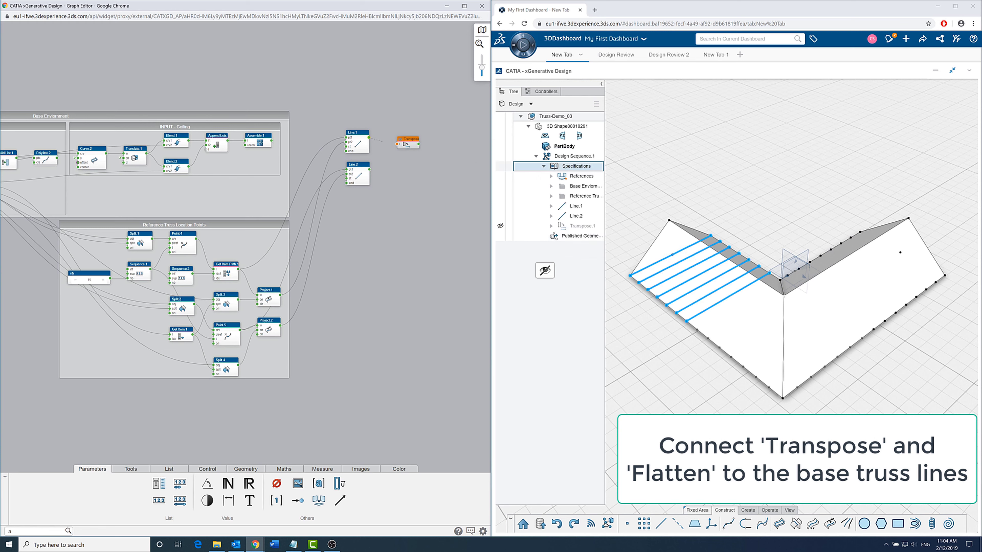
# Add a Flatten node after the Transpose node and connect the transposed lines to it
pyautogui.doubleClick(419, 171)
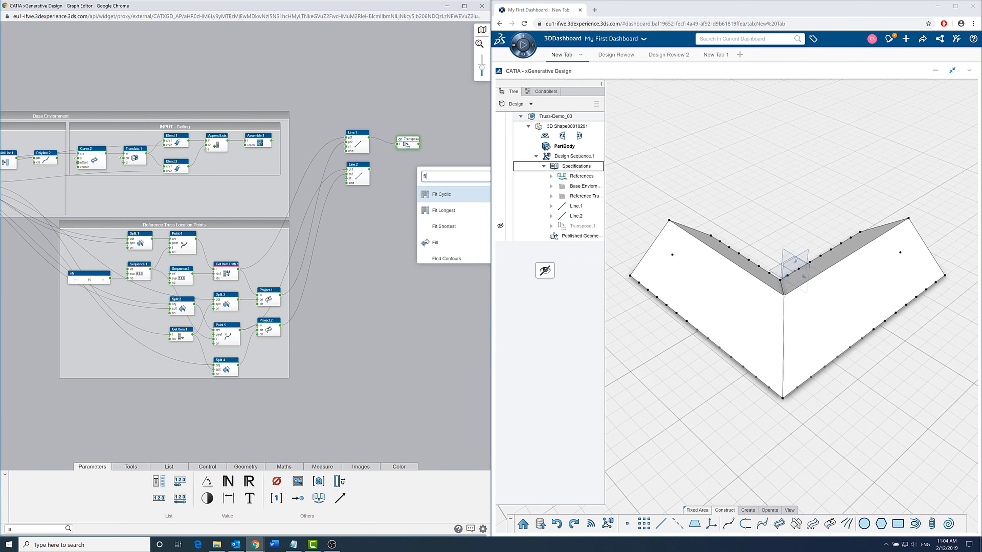
pyautogui.write('flat')
pyautogui.press('Return')
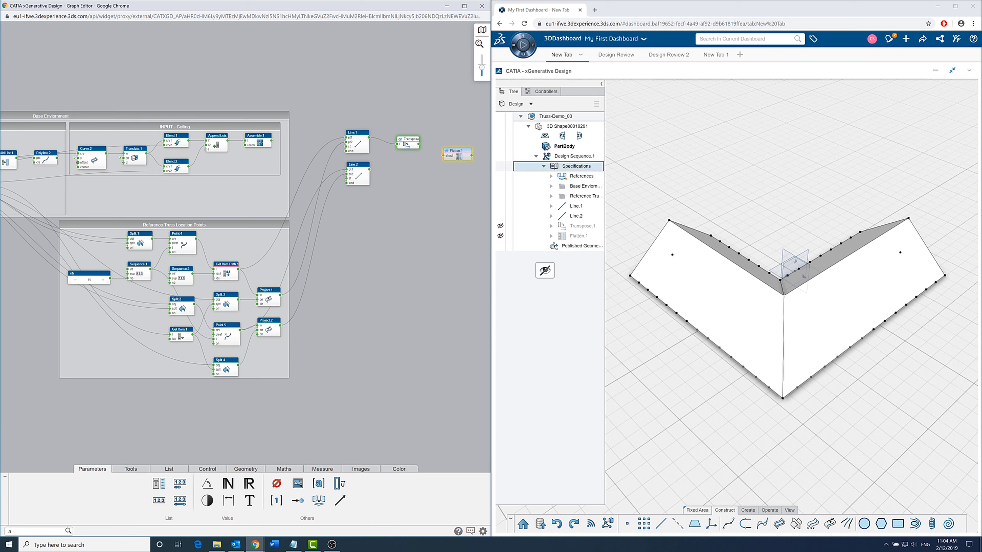
pyautogui.moveTo(419, 144)
pyautogui.mouseDown()
pyautogui.moveTo(447, 145)
pyautogui.moveTo(405, 133)
pyautogui.mouseUp()
# Duplicate the Transpose and Flatten nodes below the originals and feed the copy with Line.2
pyautogui.click(406, 144)
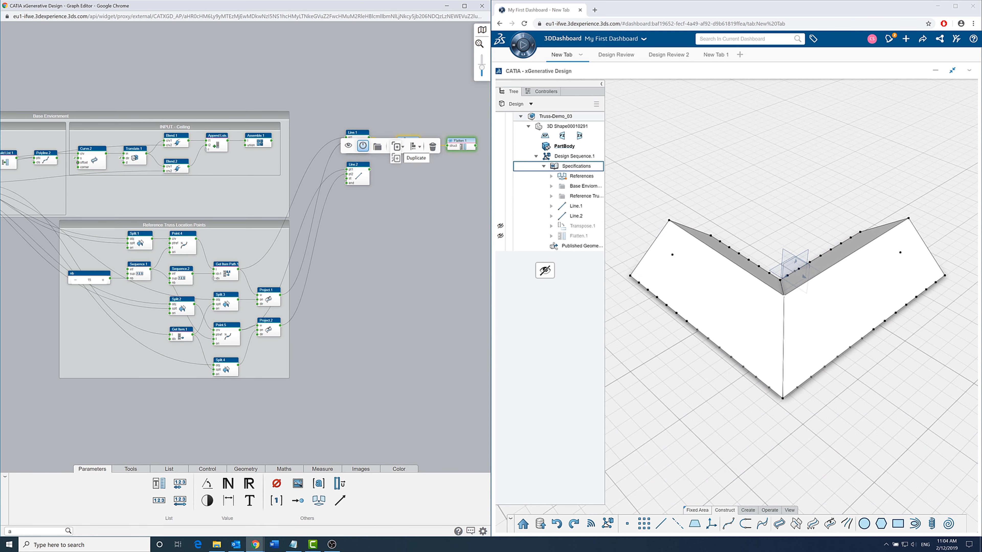
pyautogui.click(396, 146)
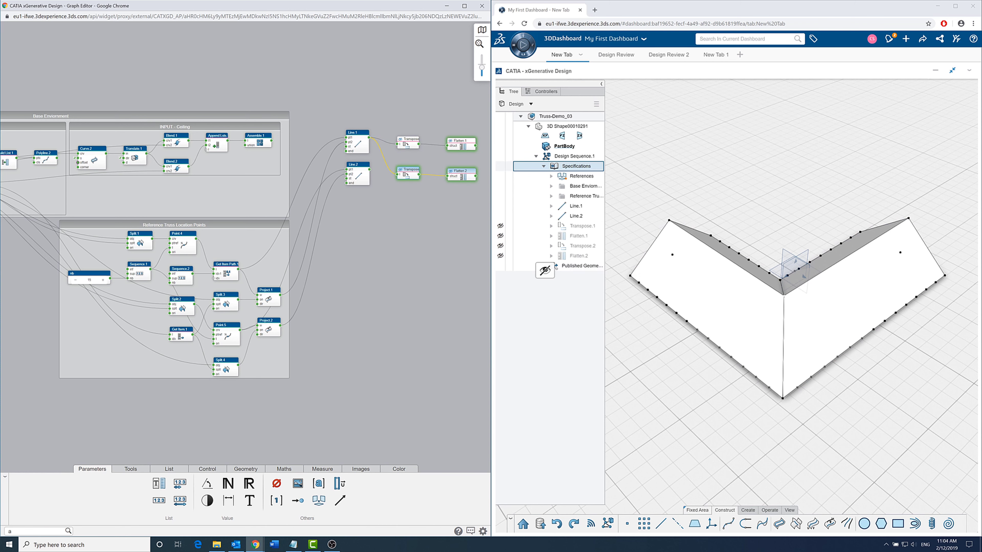
pyautogui.moveTo(369, 169); pyautogui.dragTo(400, 172)
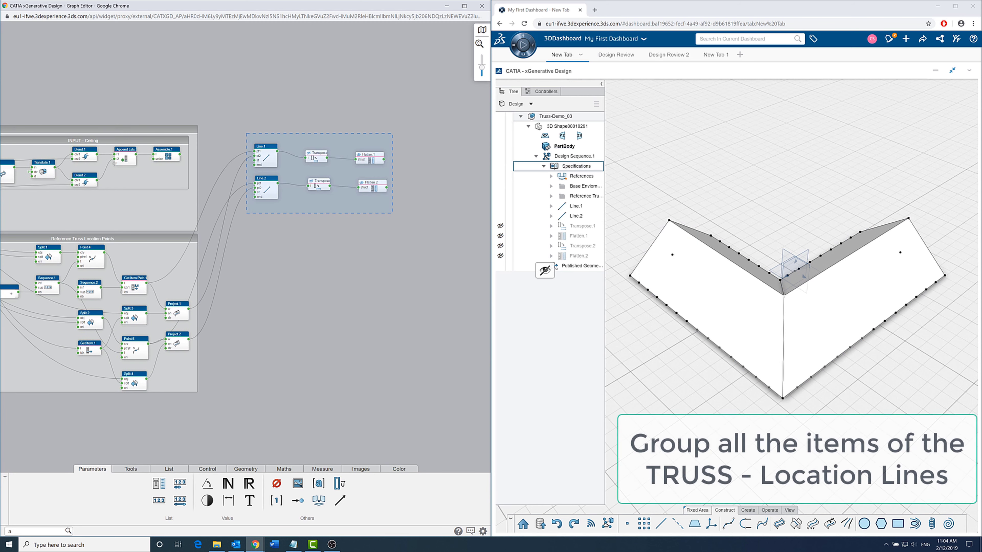
# Group the two Line, Transpose and Flatten node chains into a new region and auto-arrange them
pyautogui.moveTo(392, 213); pyautogui.dragTo(392, 213)
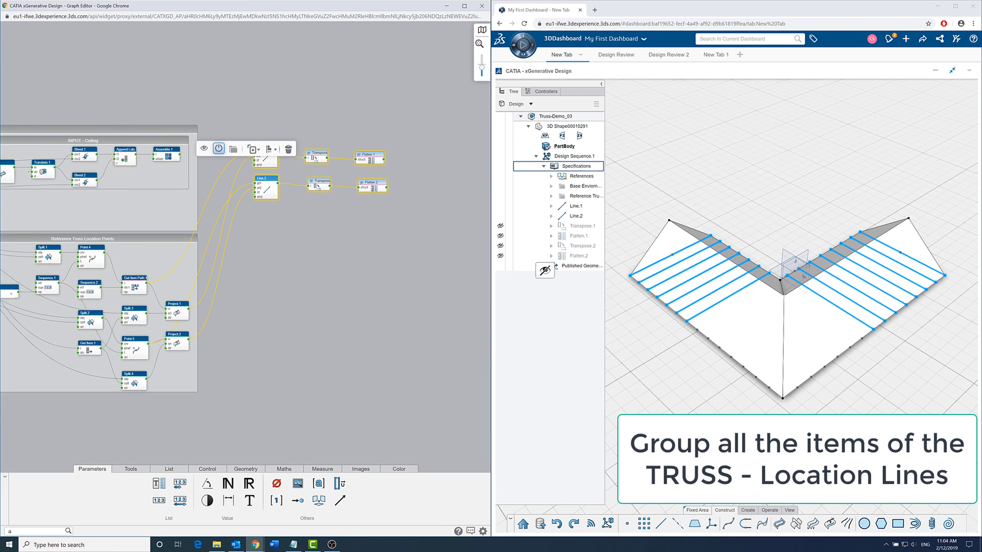
pyautogui.click(233, 150)
pyautogui.moveTo(328, 180); pyautogui.dragTo(403, 214)
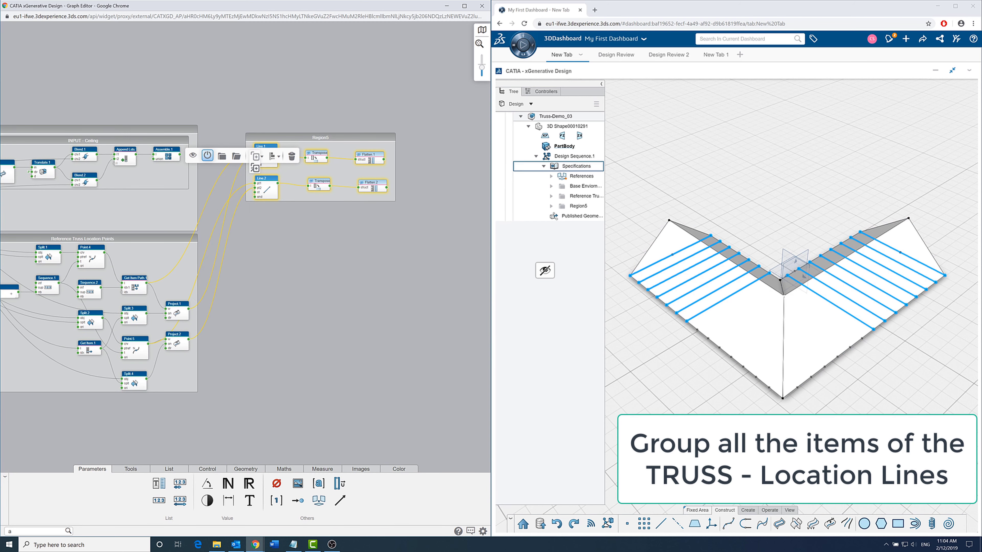
pyautogui.moveTo(273, 157)
pyautogui.click(273, 179)
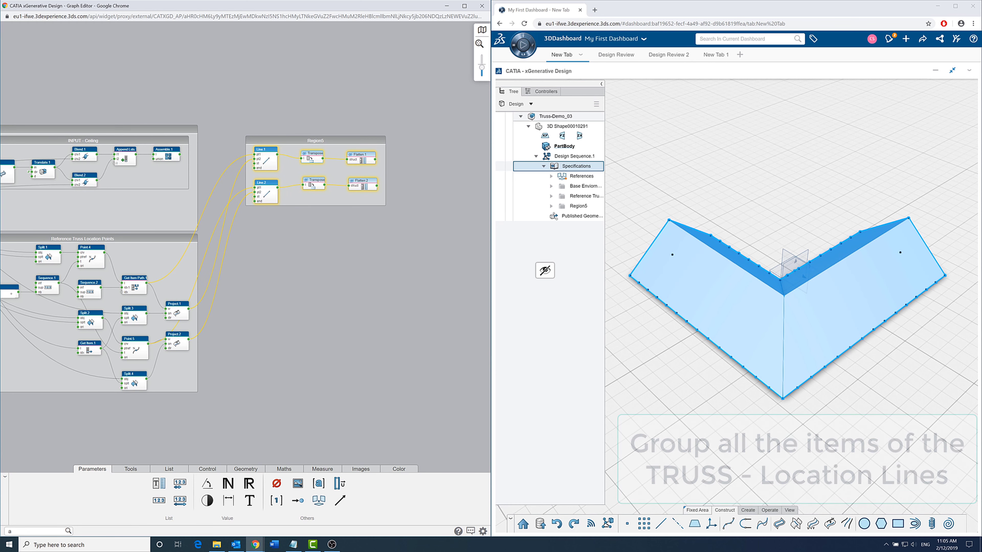
# Rename the new region Truss Location Lines and place it closer to the existing regions
pyautogui.doubleClick(270, 145)
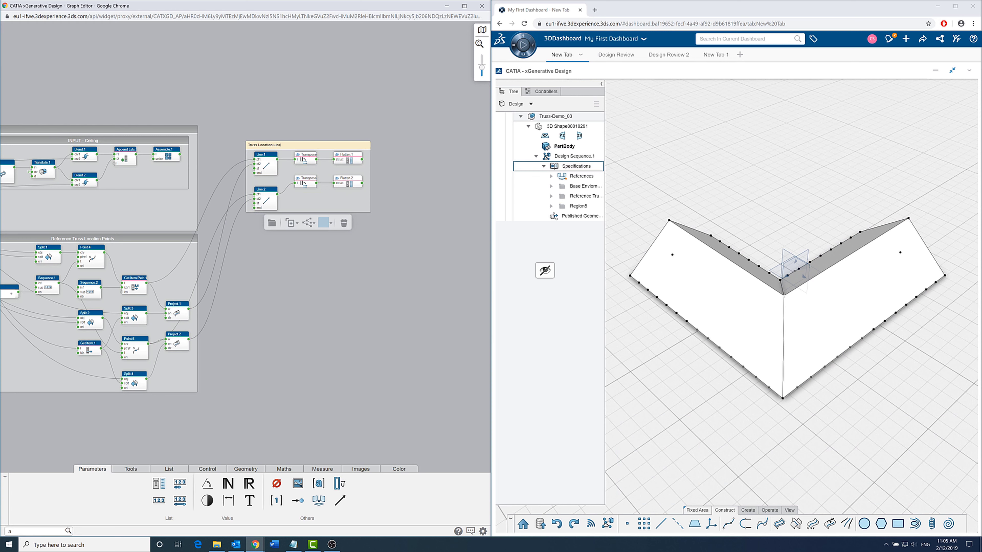
pyautogui.press('Return')
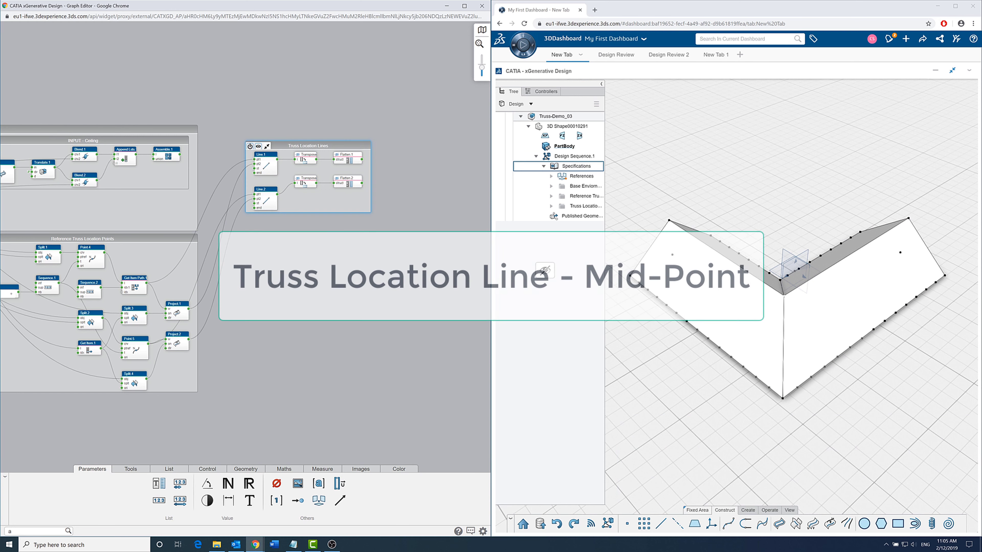
pyautogui.press('Escape')
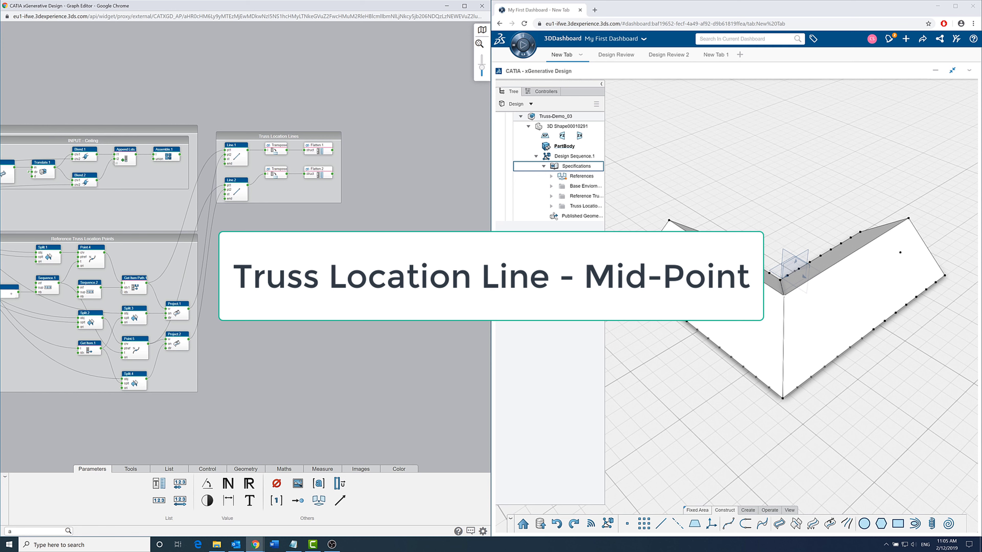
# Add a Point on Curve Ratio node that places points at a 0.5 ratio on the Flatten.1 lines
pyautogui.doubleClick(400, 155)
pyautogui.write('point')
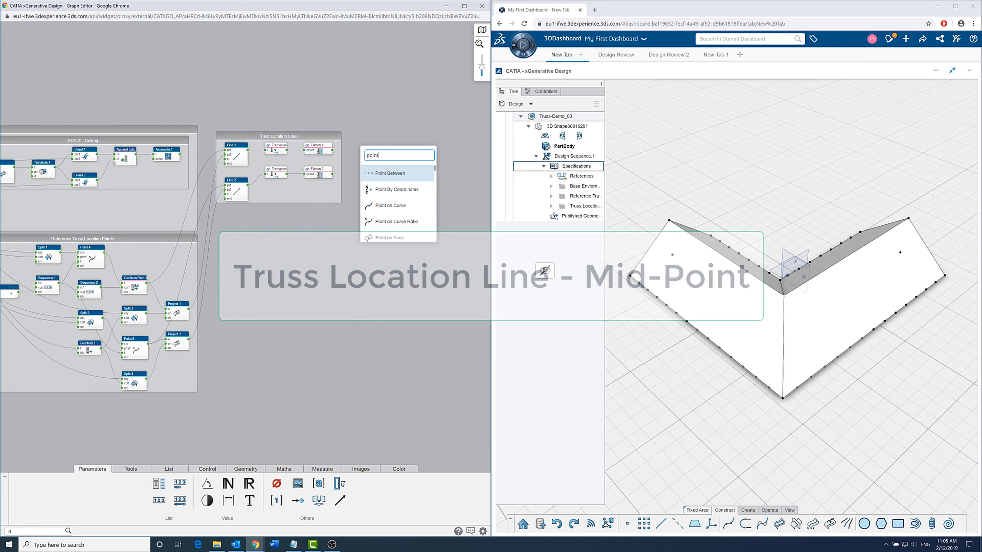
pyautogui.click(396, 222)
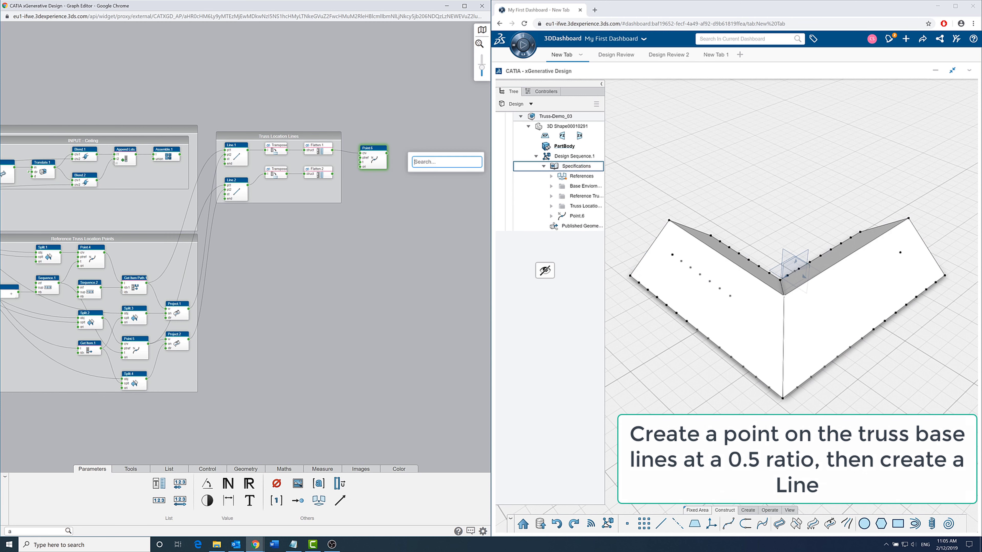
# Add a Line Point Direction node that draws vertical lines from the Point.6 mid-points
pyautogui.moveTo(386, 152)
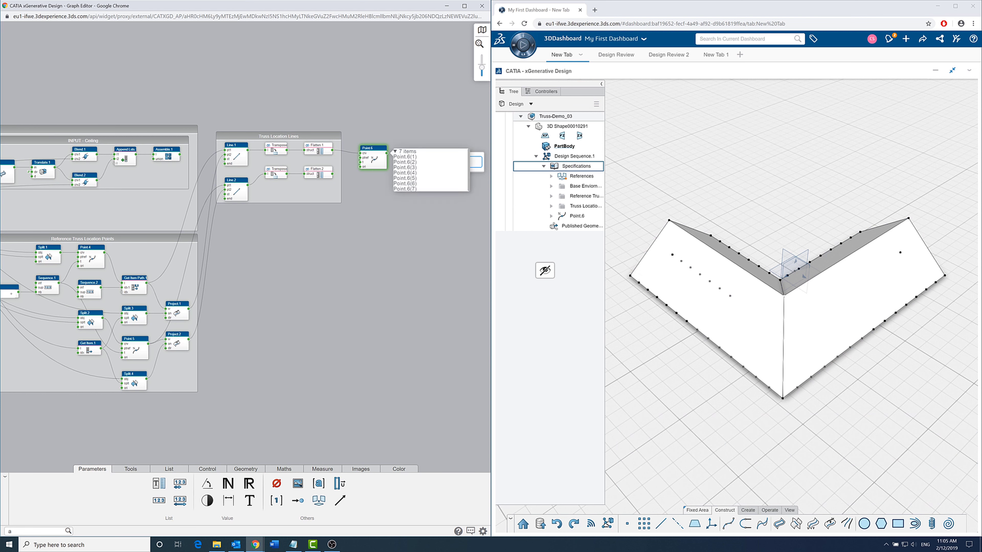
pyautogui.write('l;ine')
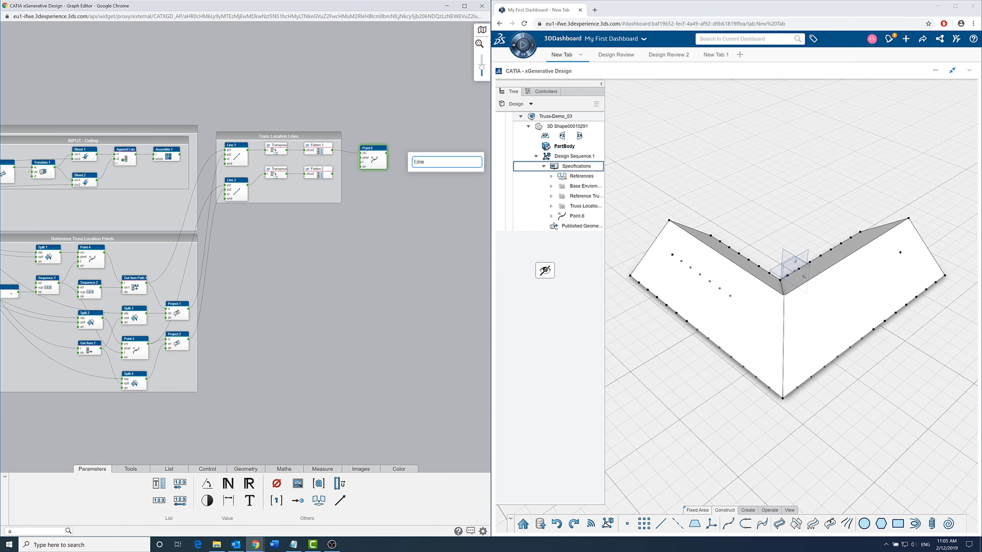
pyautogui.write('ine d')
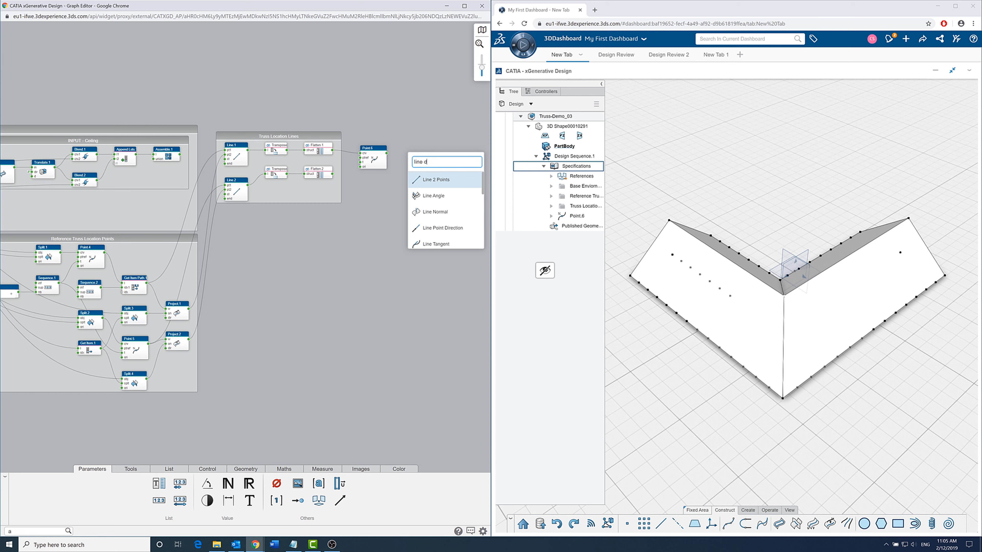
pyautogui.write('ire')
pyautogui.press('Return')
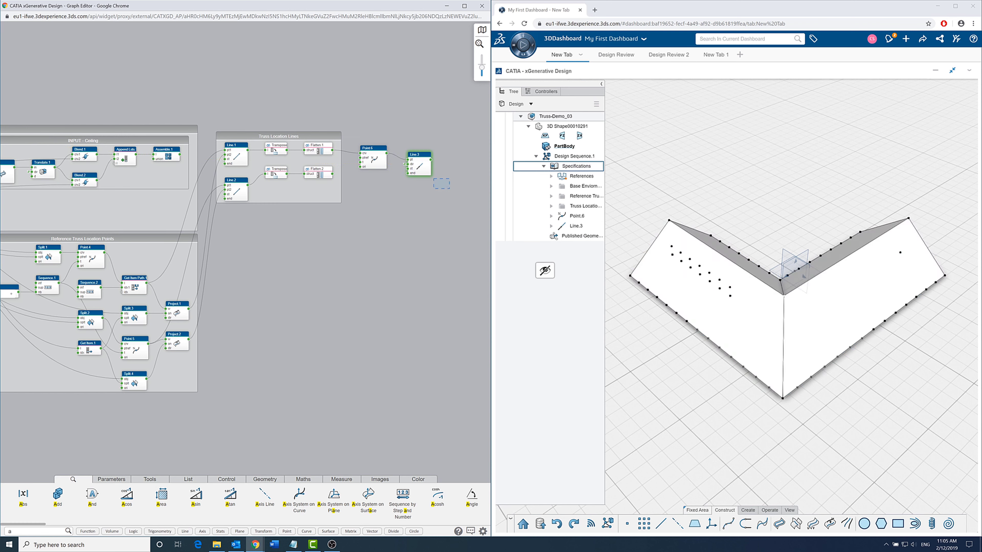
# Copy the Point.6 and Line.3 nodes below the originals and feed the copies with Flatten.2
pyautogui.moveTo(354, 139); pyautogui.dragTo(437, 181)
pyautogui.hotkey('ctrl', 'c')
pyautogui.hotkey('ctrl', 'v')
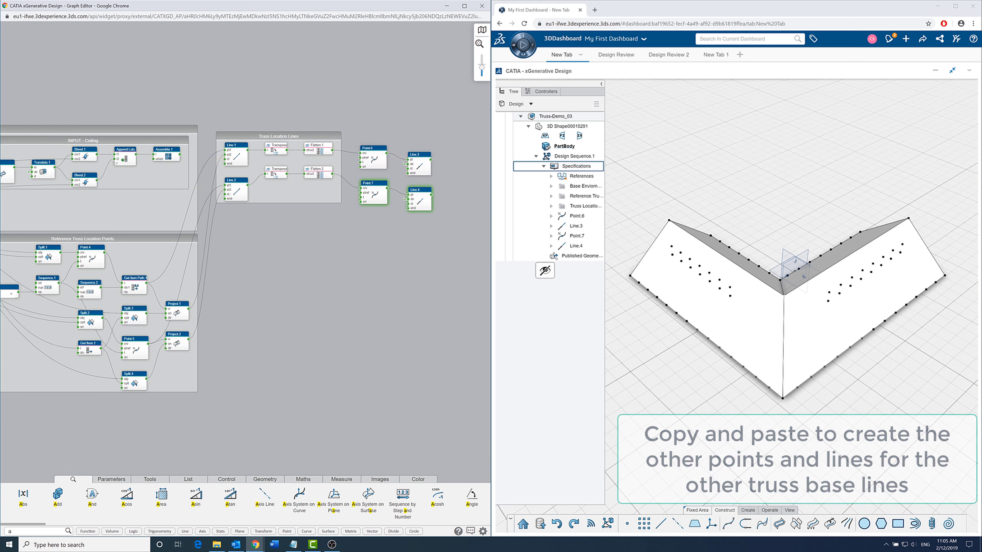
# Group the mid-point Point and Line nodes into a new auto-arranged region named Truss Location Line - Mid Point
pyautogui.moveTo(386, 270); pyautogui.dragTo(330, 285, button='middle')
pyautogui.moveTo(311, 160); pyautogui.dragTo(400, 249)
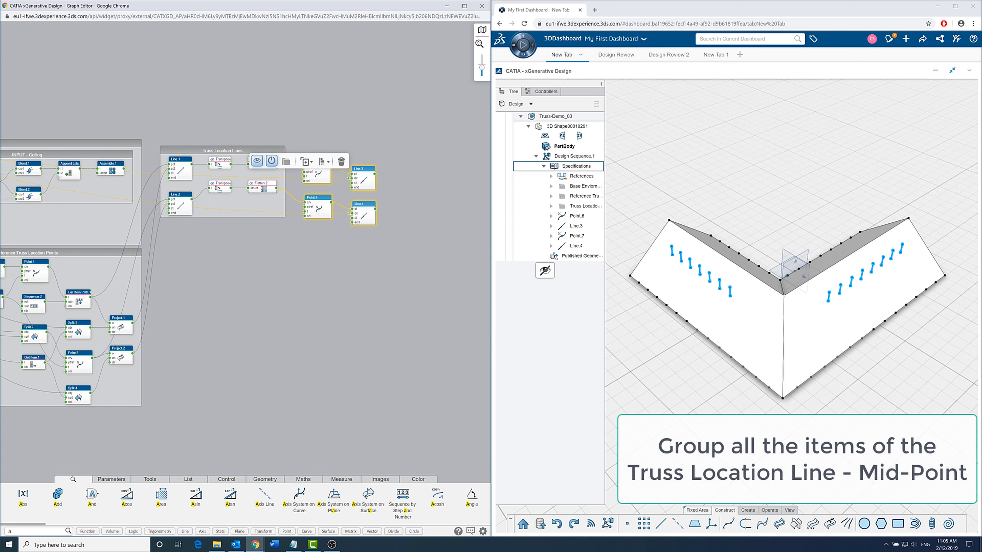
pyautogui.click(286, 162)
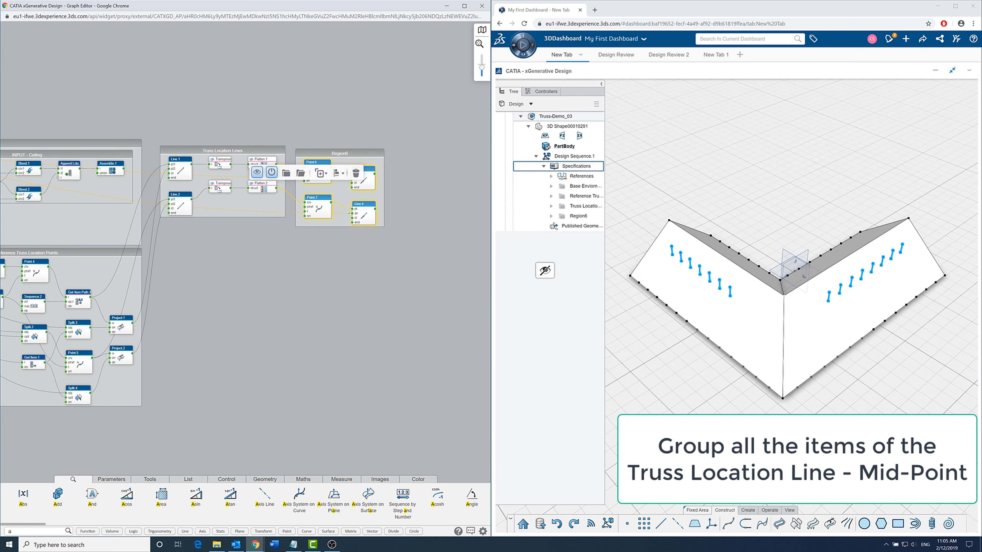
pyautogui.click(339, 172)
pyautogui.click(336, 207)
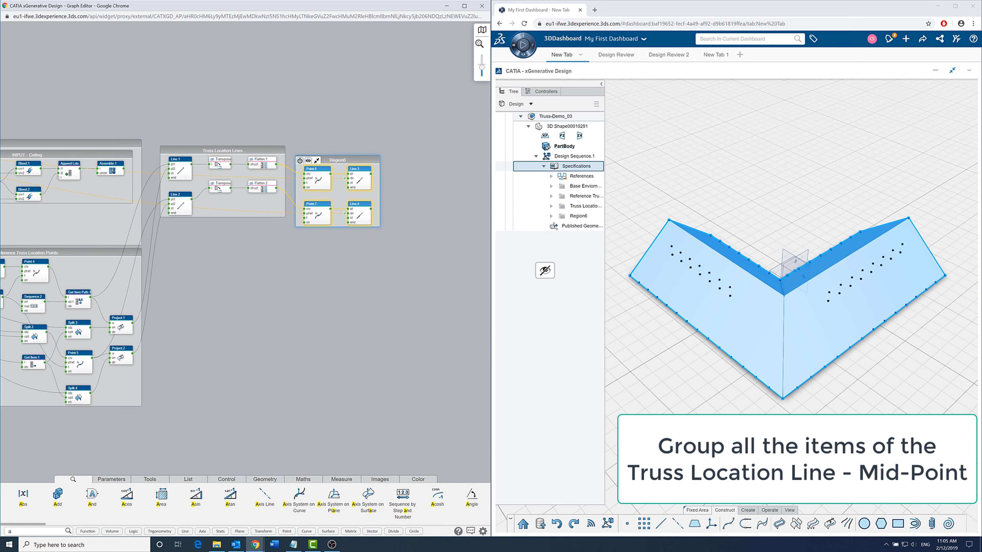
pyautogui.doubleClick(304, 159)
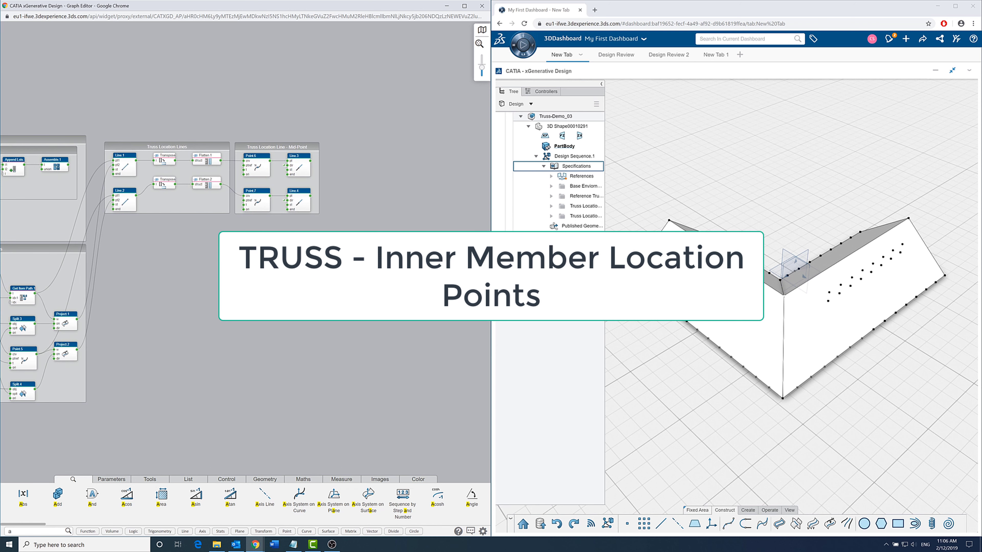
# Add a Remove Empty node beside the mid-point region and feed it with the Line.4 lines
pyautogui.write('remove emp')
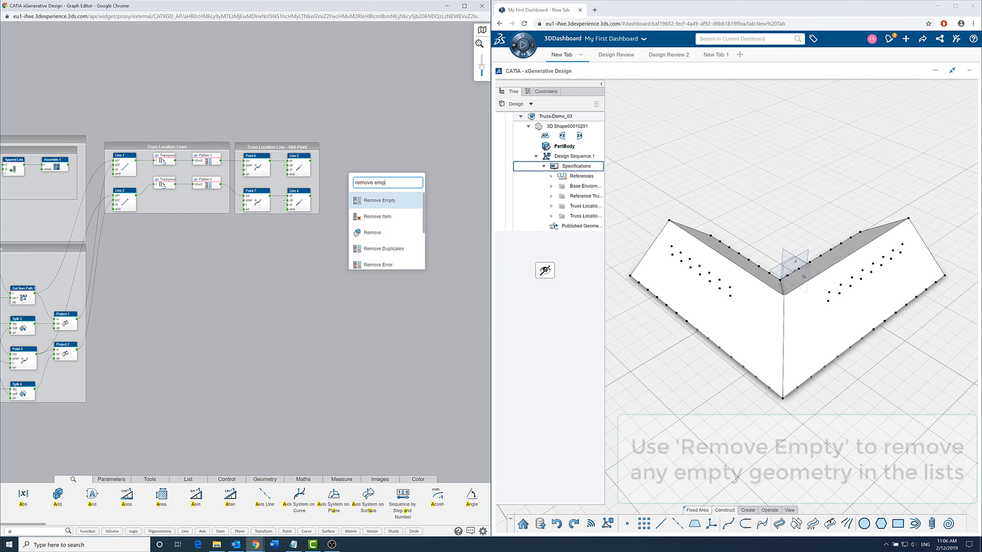
pyautogui.press('Return')
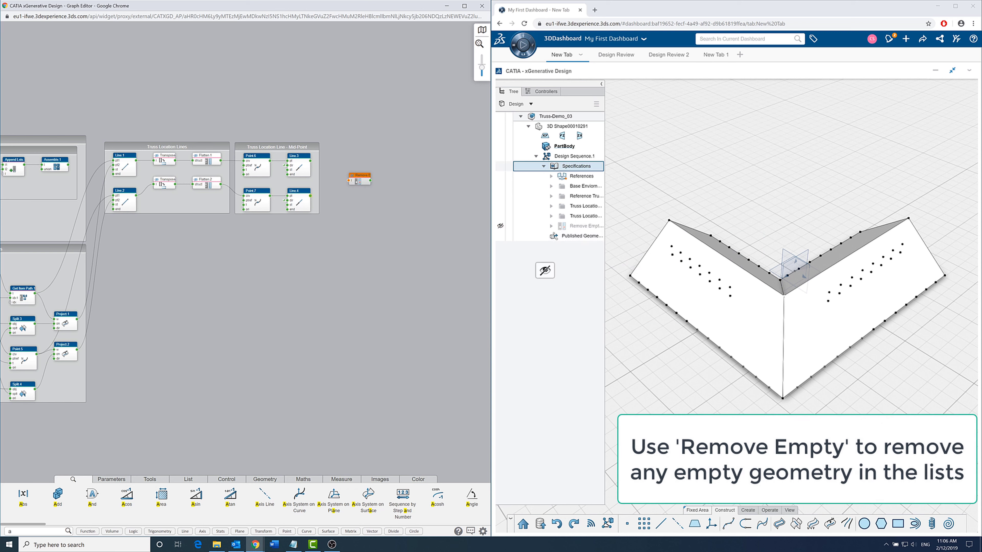
pyautogui.moveTo(310, 195)
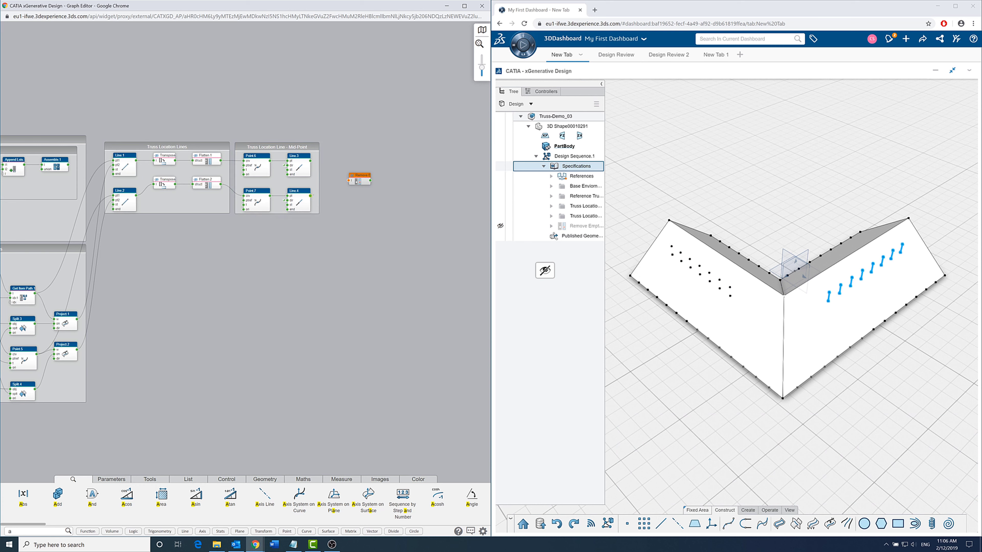
pyautogui.click(361, 180)
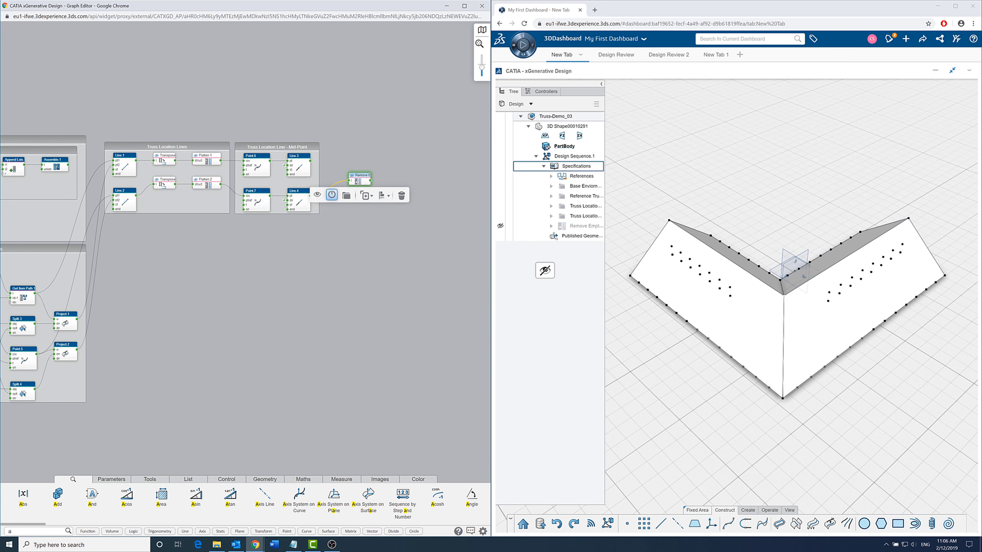
# Duplicate the Remove Empty node, feed the copy with the Flatten.2 lines and place it lower in the graph
pyautogui.click(364, 208)
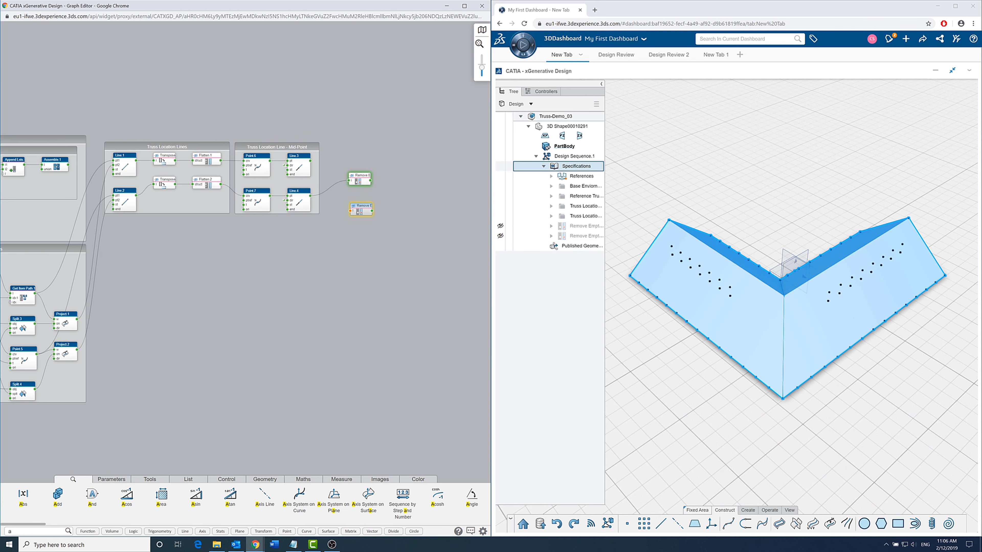
pyautogui.click(220, 184)
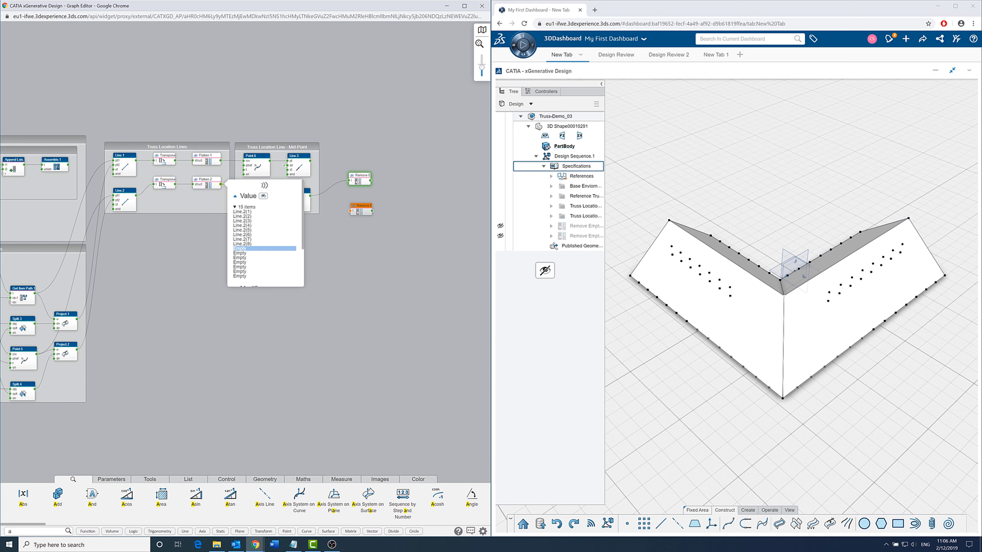
pyautogui.click(257, 201)
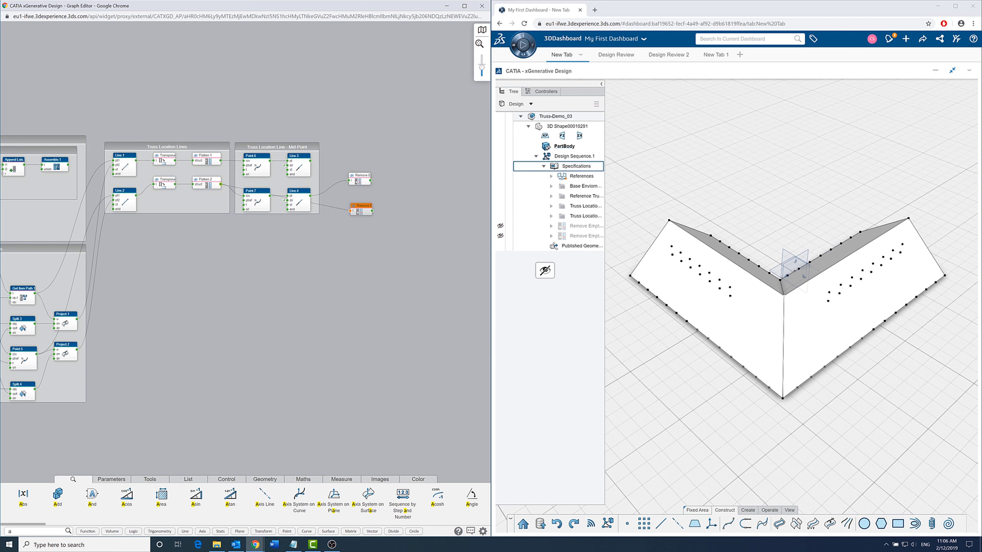
pyautogui.click(310, 160)
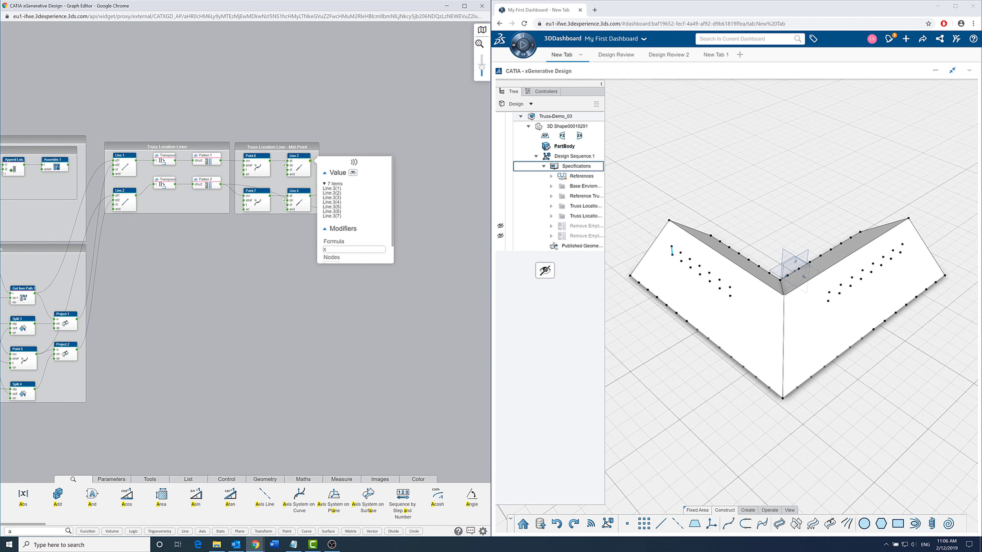
pyautogui.press('Escape')
pyautogui.moveTo(361, 209); pyautogui.dragTo(294, 297)
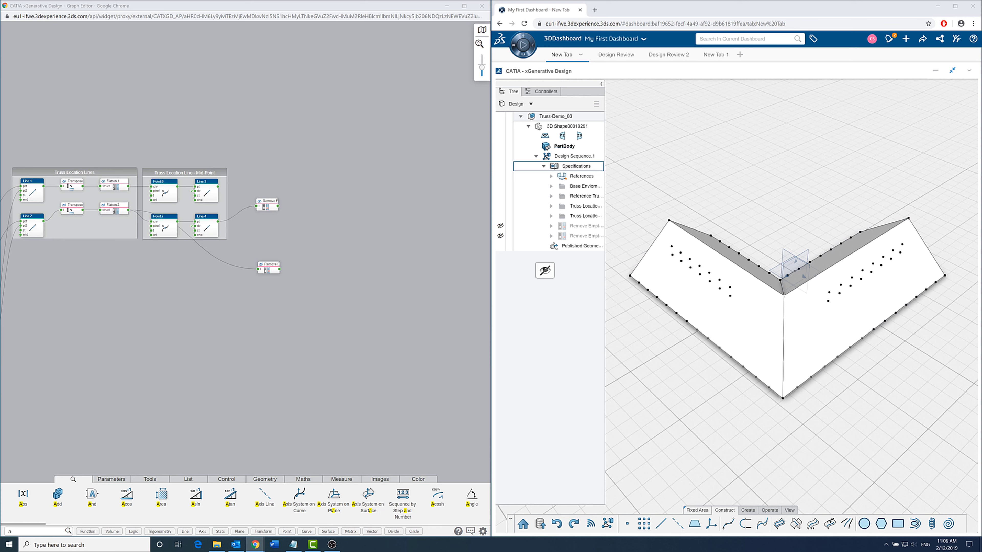
# Add a Build List node with input dimension 2 that combines Line.3 with the Remove Empty output of Line.4
pyautogui.doubleClick(313, 197)
pyautogui.write('build')
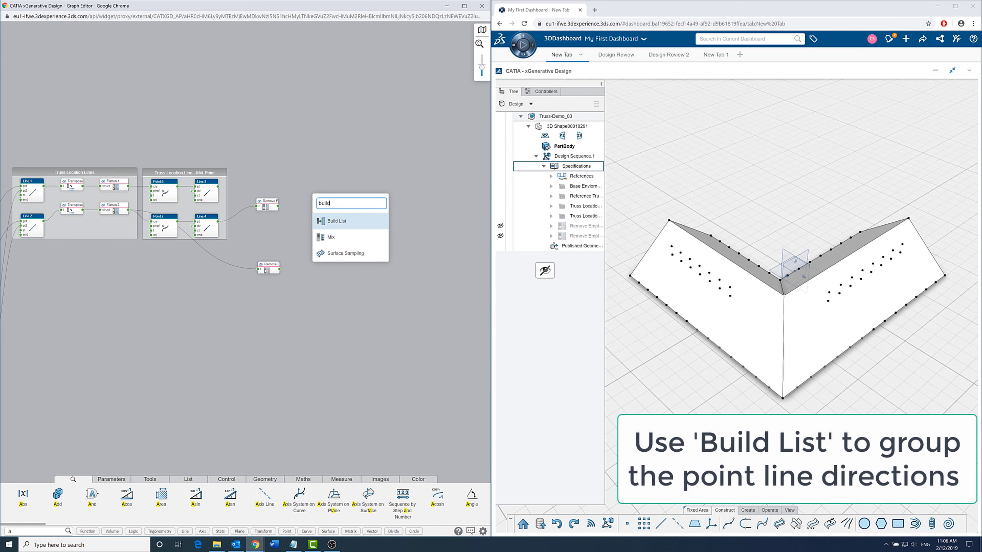
pyautogui.press('Return')
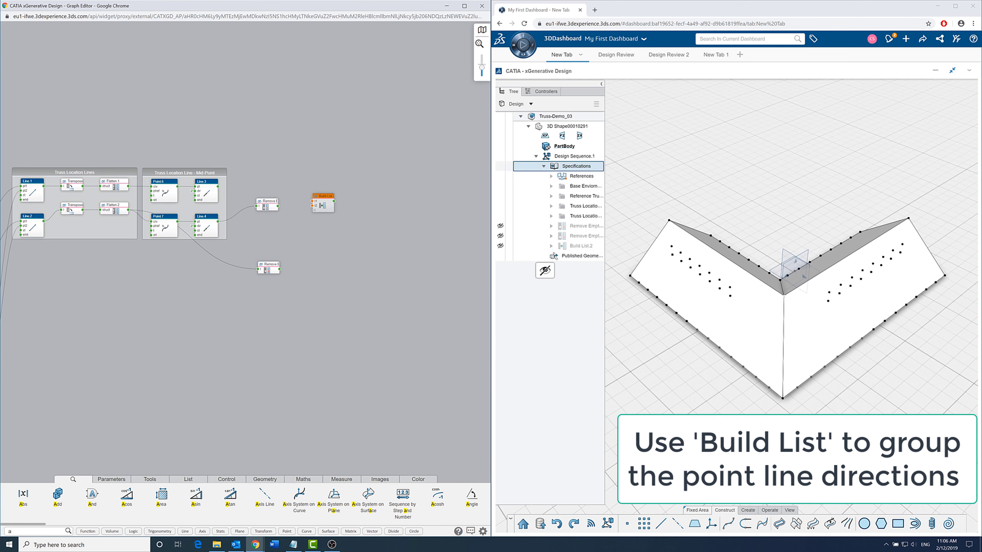
pyautogui.moveTo(278, 206); pyautogui.dragTo(311, 201)
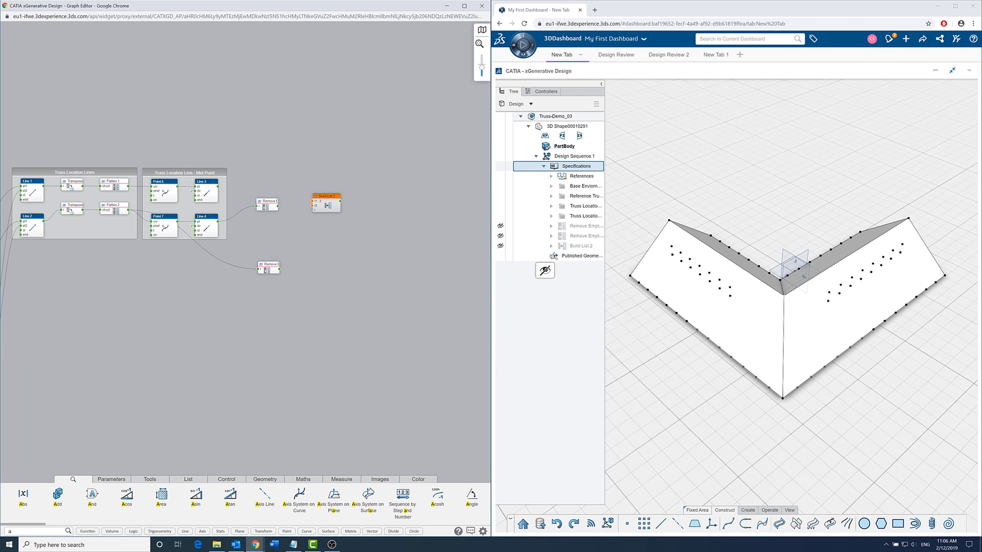
pyautogui.moveTo(311, 205)
pyautogui.moveTo(327, 196); pyautogui.dragTo(328, 182)
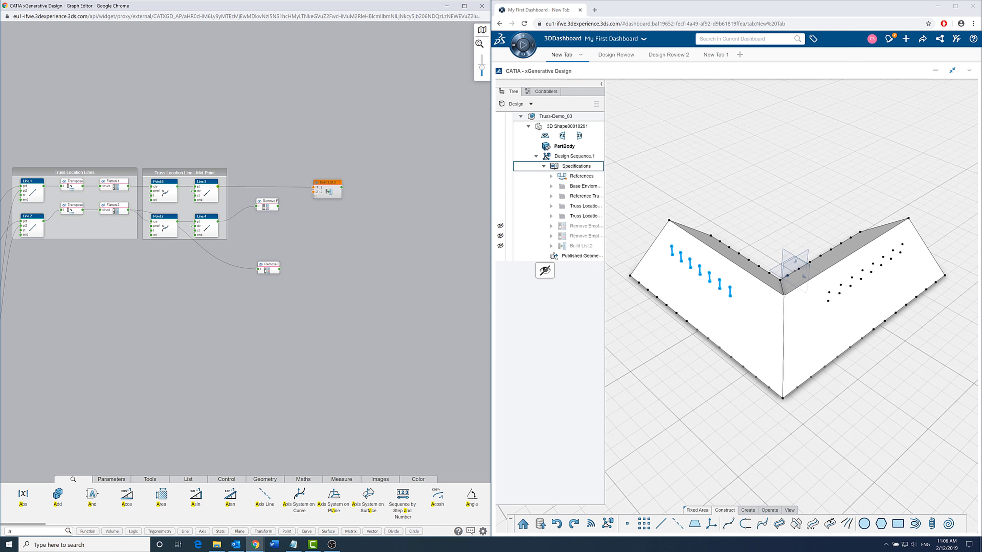
pyautogui.moveTo(328, 182)
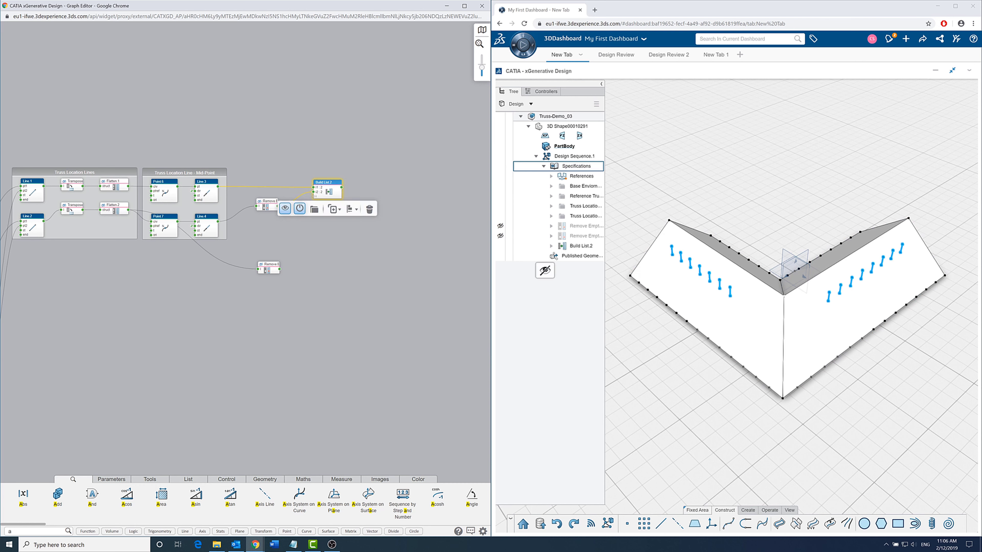
pyautogui.click(370, 210)
# Add a second Build List node below the first and set the dimension of one input to 2
pyautogui.doubleClick(356, 252)
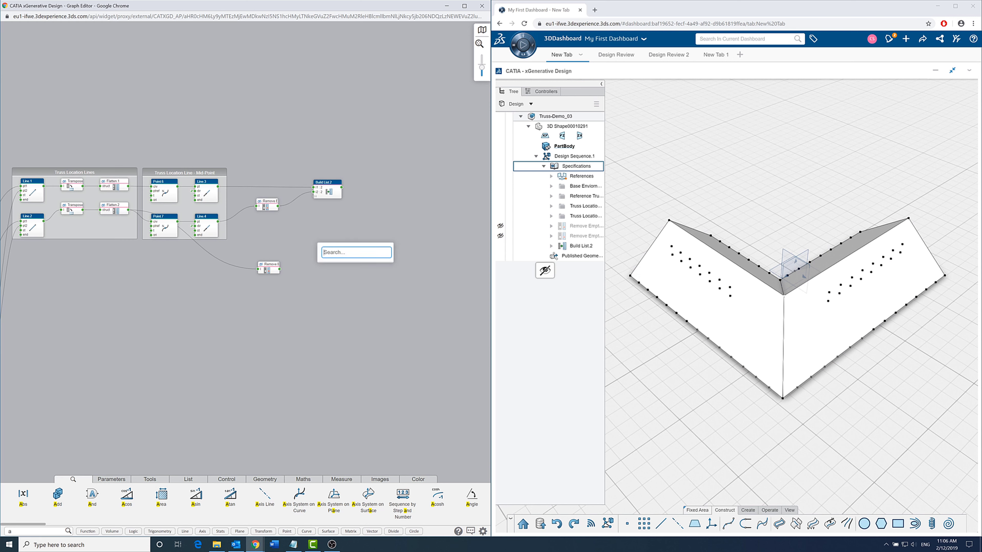
pyautogui.write('build')
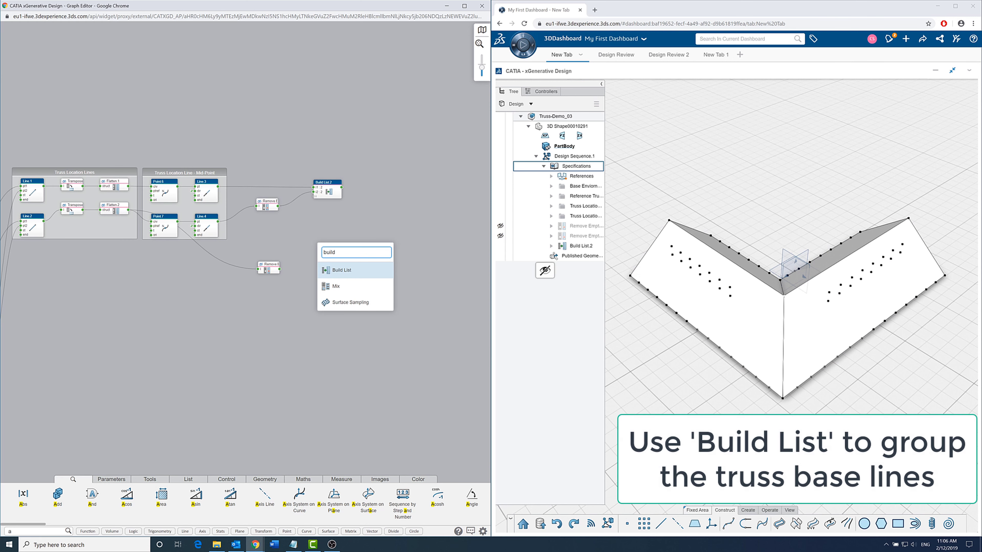
pyautogui.press('Return')
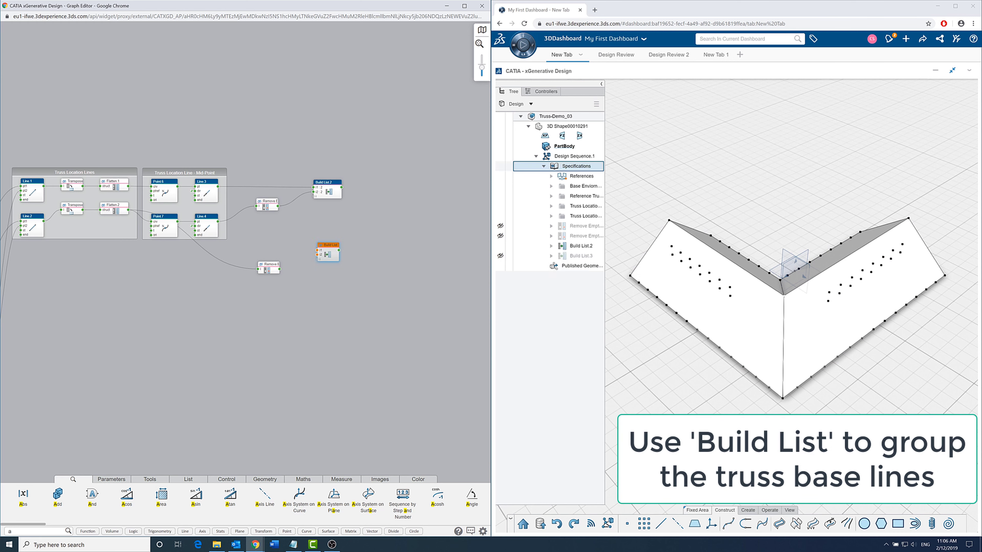
pyautogui.moveTo(555, 266)
pyautogui.click(317, 254)
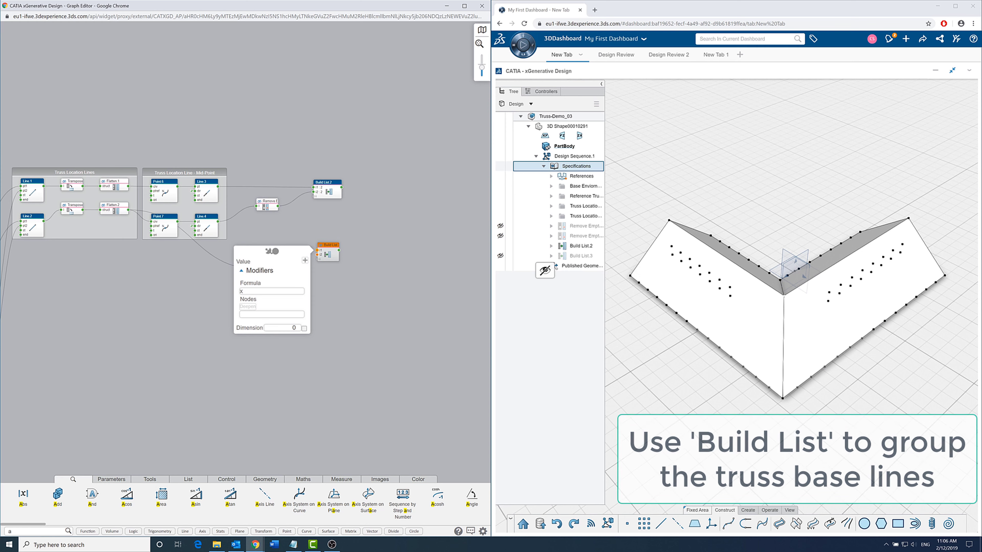
pyautogui.click(282, 327)
pyautogui.write('2')
pyautogui.press('Return')
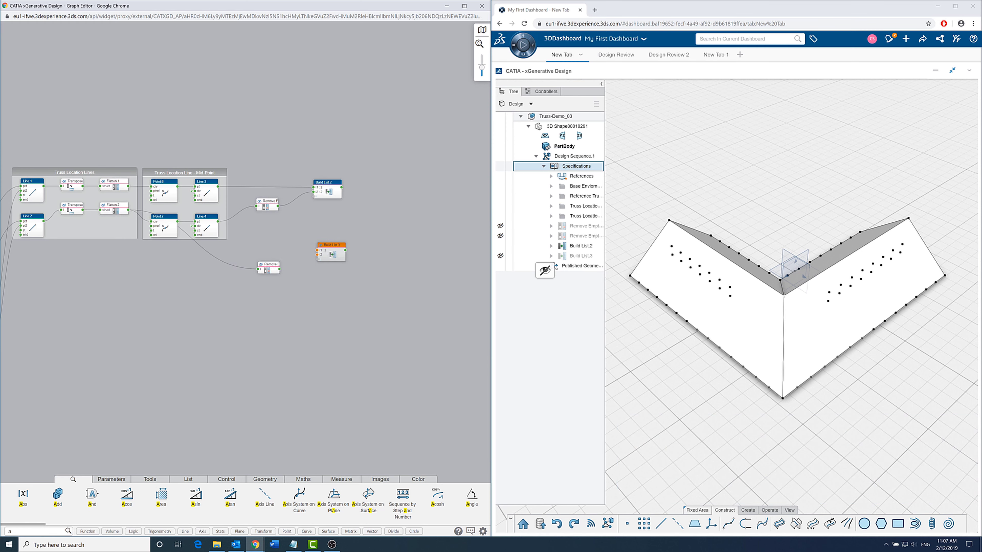
# Set the other Build List.3 input to dimension 2 and connect Flatten.1 and the lower Remove Empty node to it
pyautogui.click(317, 255)
pyautogui.press('Return')
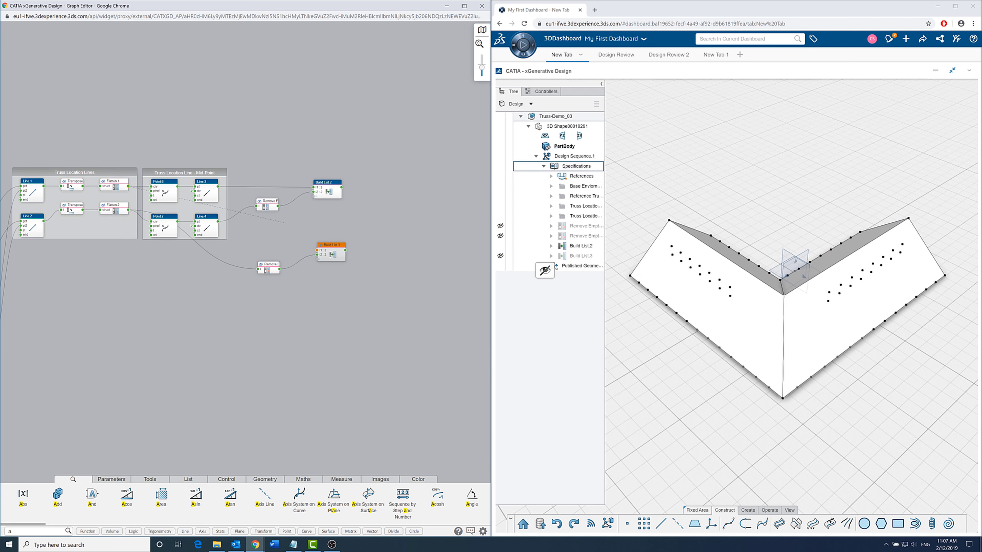
pyautogui.click(545, 270)
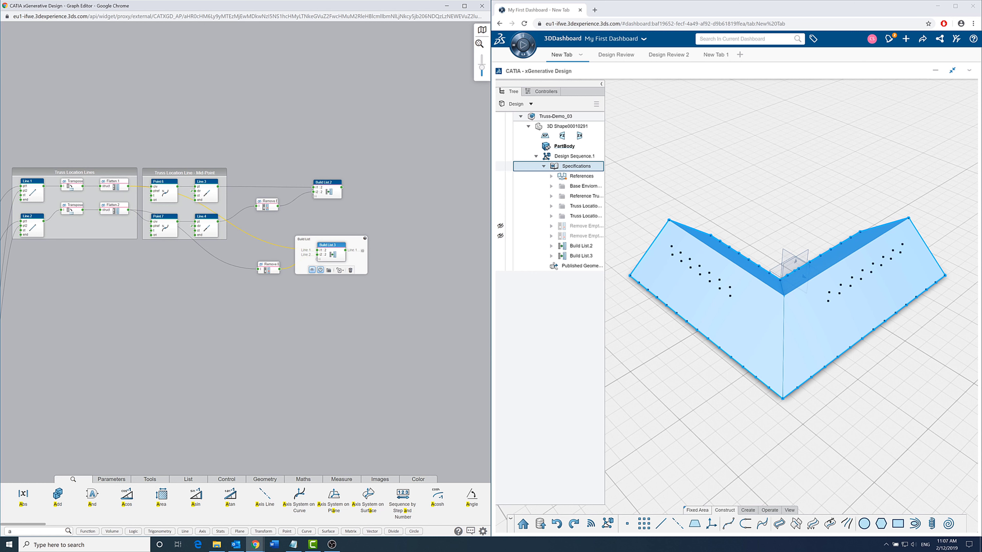
pyautogui.doubleClick(315, 247)
pyautogui.click(369, 276)
pyautogui.moveTo(356, 274); pyautogui.dragTo(312, 235)
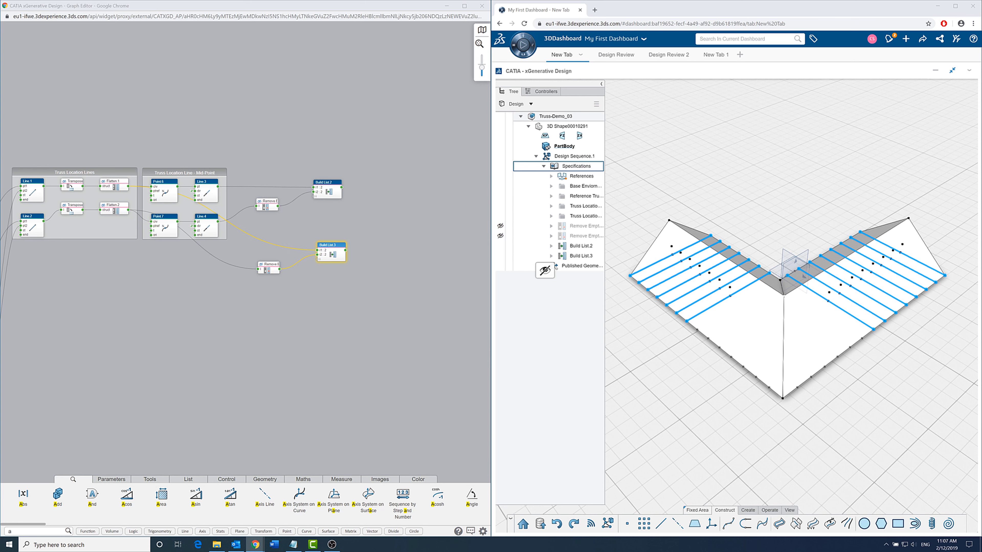
# Add a Plane 2 Lines node that takes Build List.2 and Build List.3 as its two line inputs
pyautogui.doubleClick(367, 190)
pyautogui.write('plane 2')
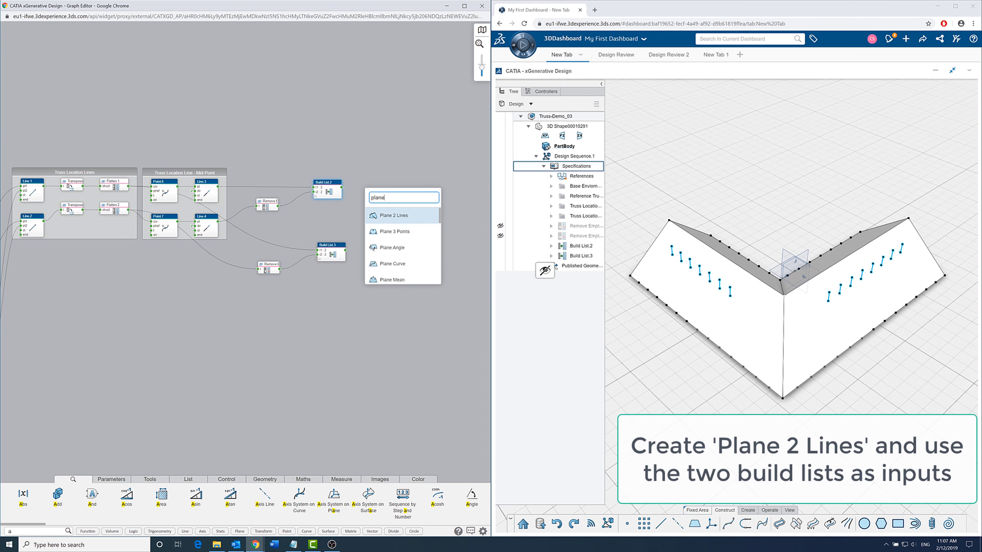
pyautogui.press('Return')
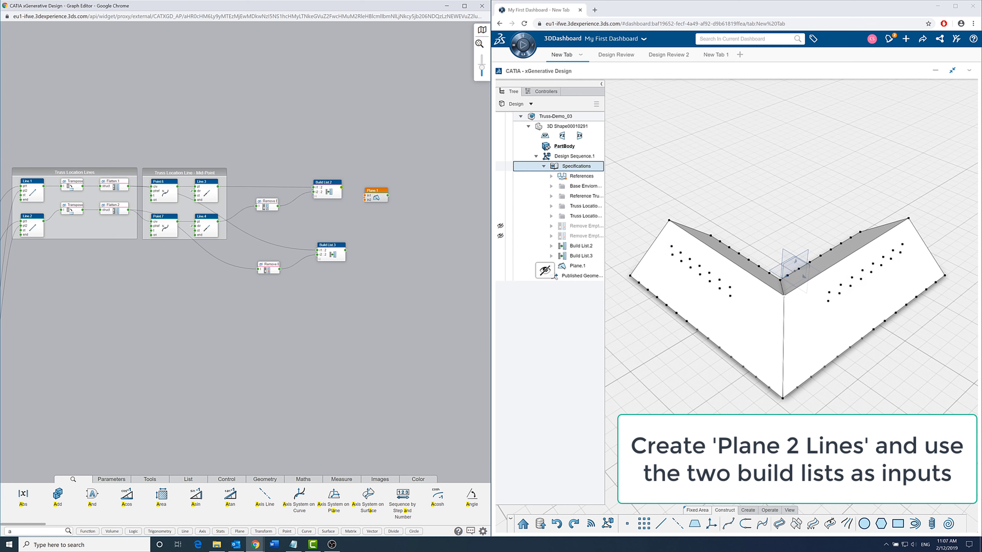
pyautogui.moveTo(341, 188); pyautogui.dragTo(365, 196)
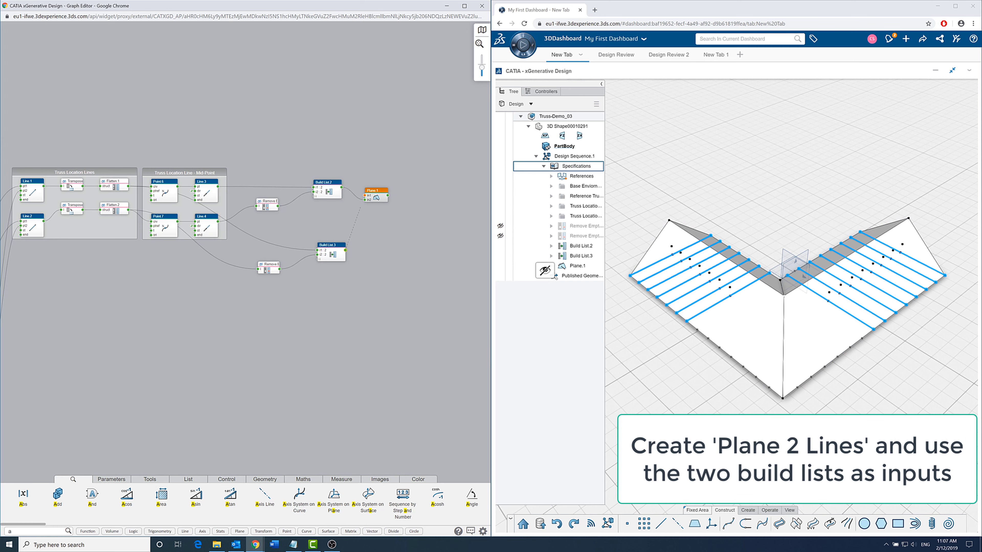
pyautogui.moveTo(348, 245); pyautogui.dragTo(346, 251)
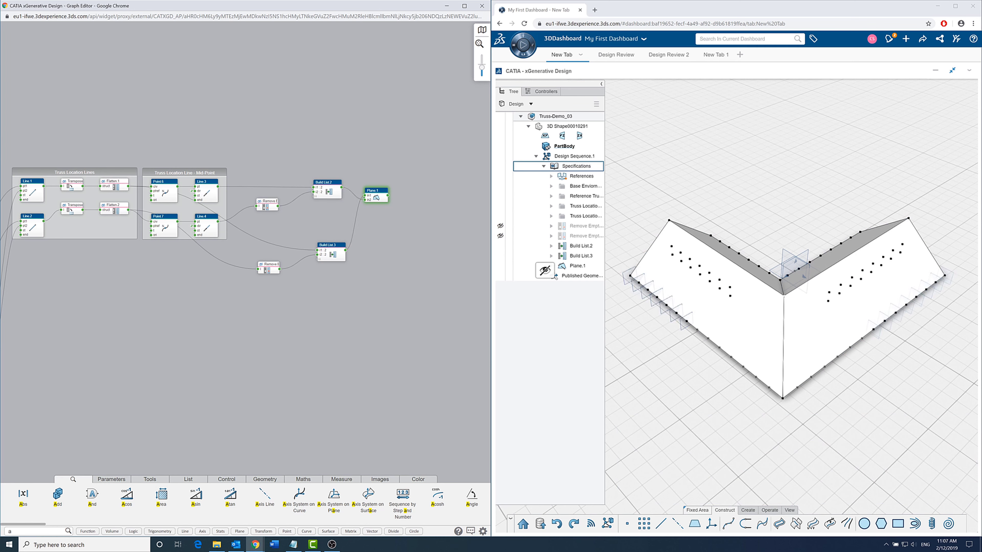
# Add an Intersect node and connect the Plane.1 planes to its second input
pyautogui.moveTo(231, 310); pyautogui.dragTo(157, 315)
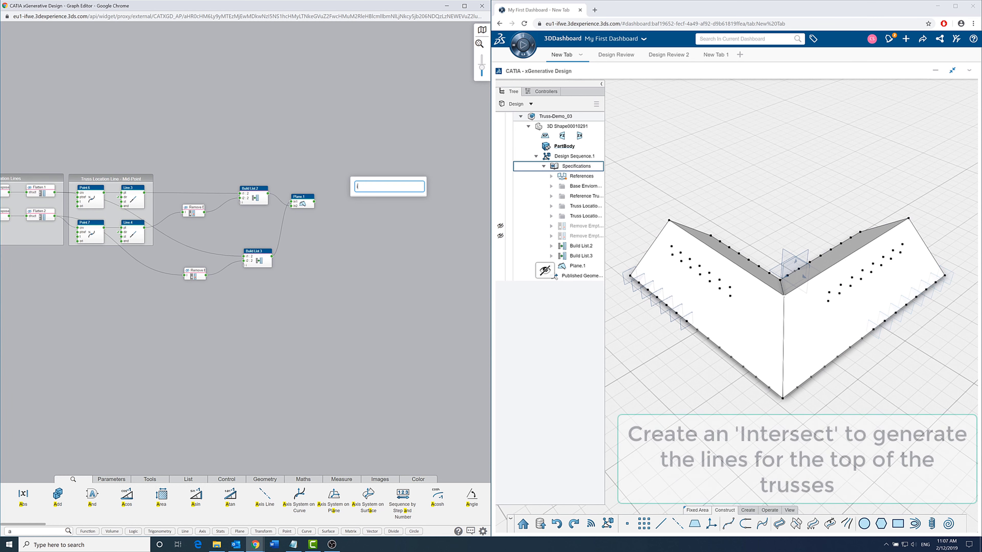
pyautogui.write('inters')
pyautogui.press('Return')
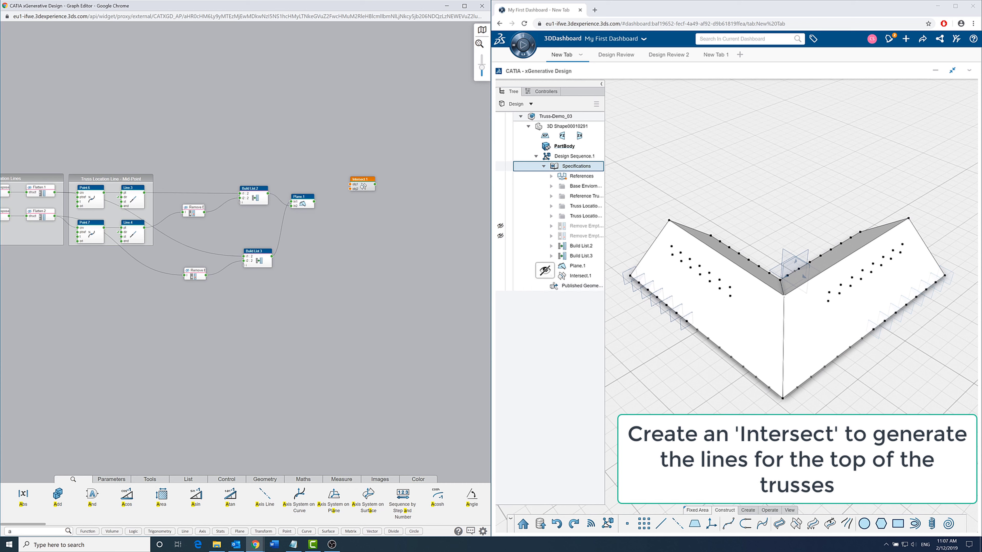
pyautogui.moveTo(313, 202); pyautogui.dragTo(350, 184)
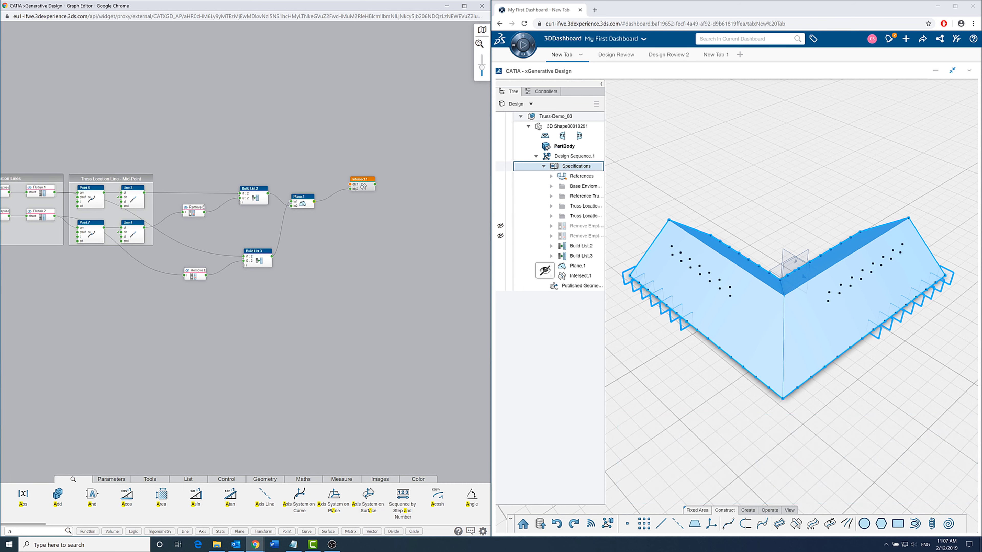
# Connect the INPUT - Ceiling assembly output to the Intersect node's first input and place the node beside Plane.1
pyautogui.moveTo(231, 328); pyautogui.dragTo(345, 327)
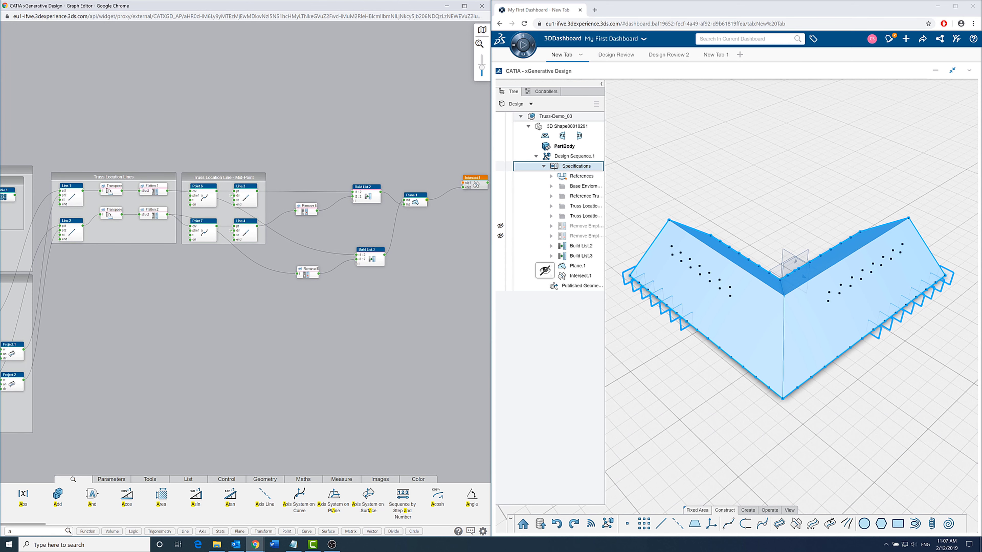
pyautogui.moveTo(479, 177); pyautogui.dragTo(208, 137)
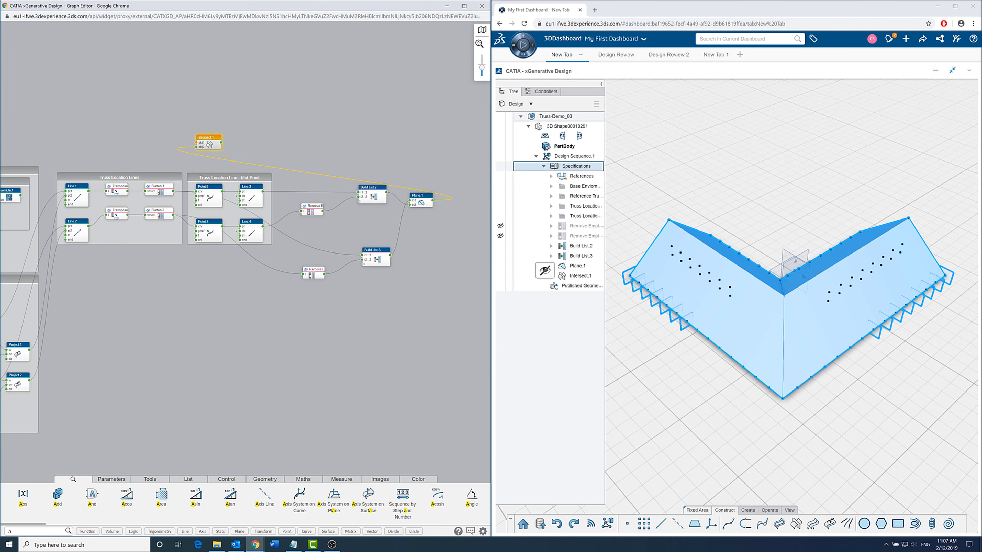
pyautogui.moveTo(209, 309); pyautogui.dragTo(308, 321)
pyautogui.moveTo(121, 207); pyautogui.dragTo(265, 177)
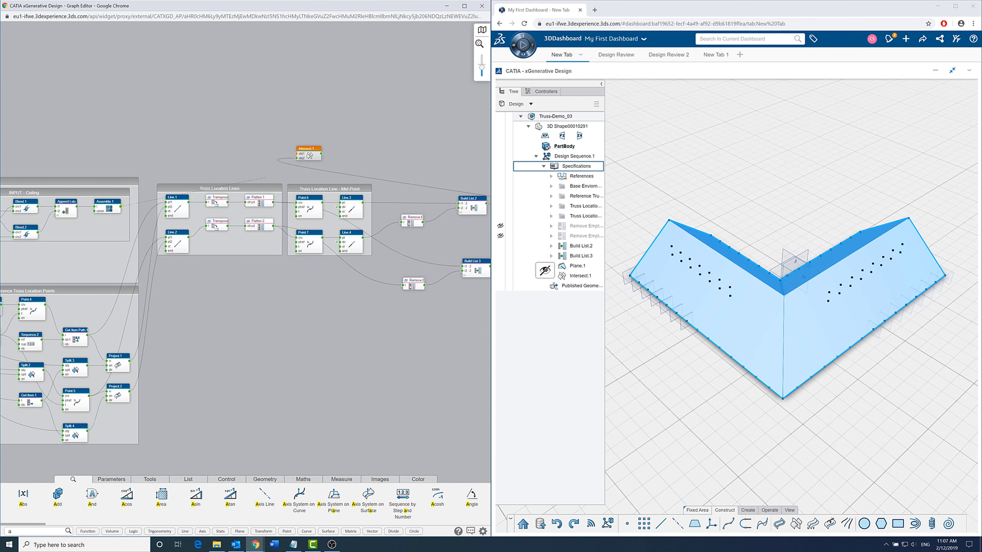
pyautogui.moveTo(308, 149); pyautogui.dragTo(435, 149)
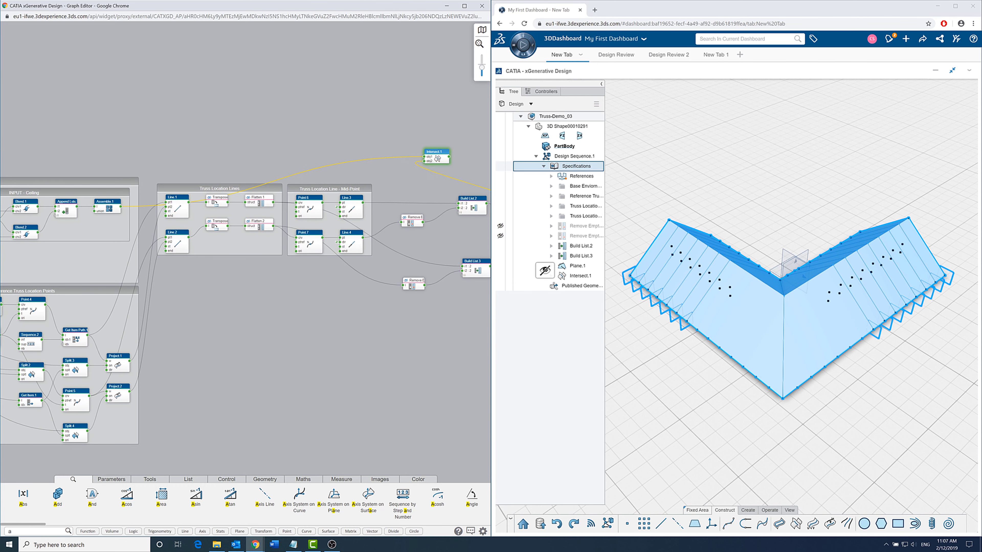
pyautogui.moveTo(445, 232); pyautogui.dragTo(157, 212)
pyautogui.moveTo(148, 135); pyautogui.dragTo(295, 172)
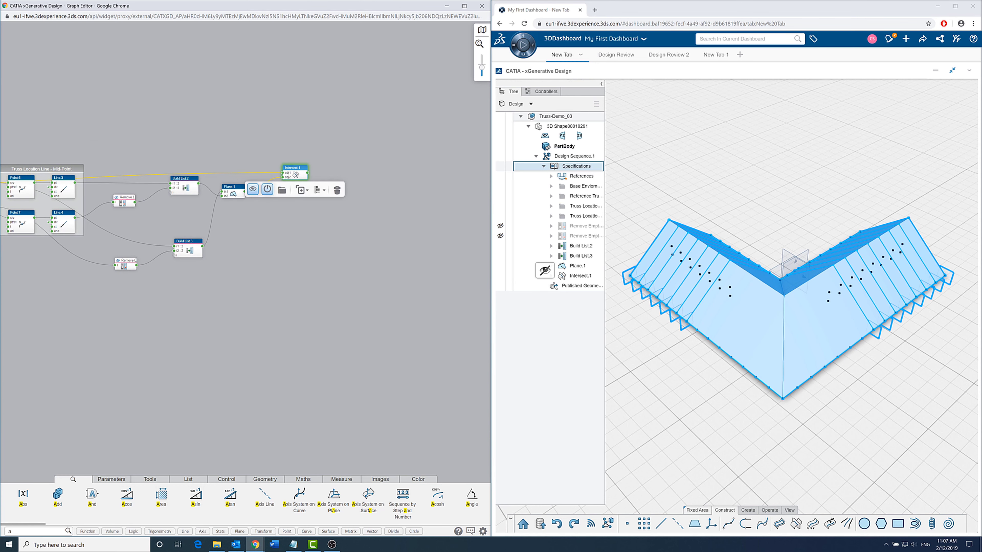
pyautogui.click(269, 152)
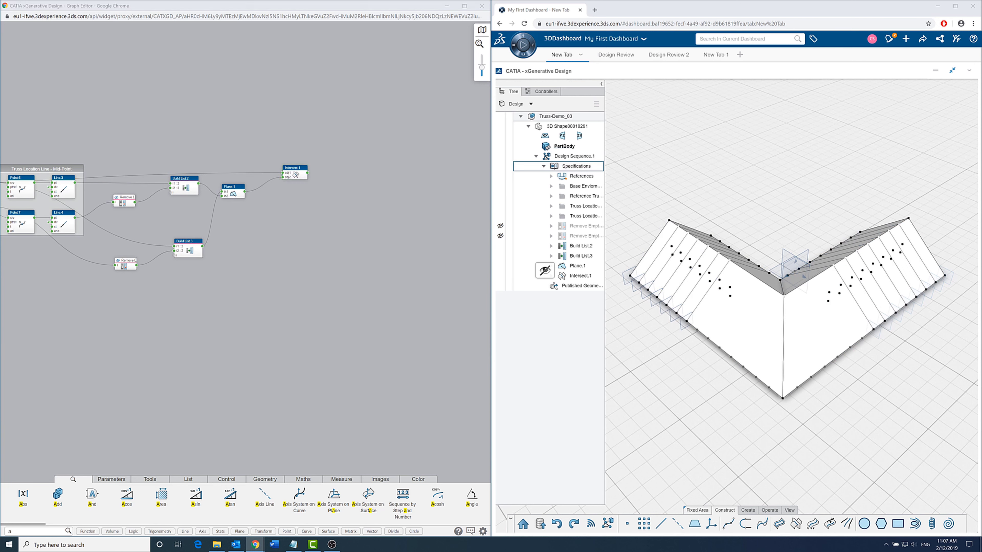
# Add a Mod node below the lists, expose its input a as a number parameter, and add an Equal node beside it
pyautogui.click(236, 283)
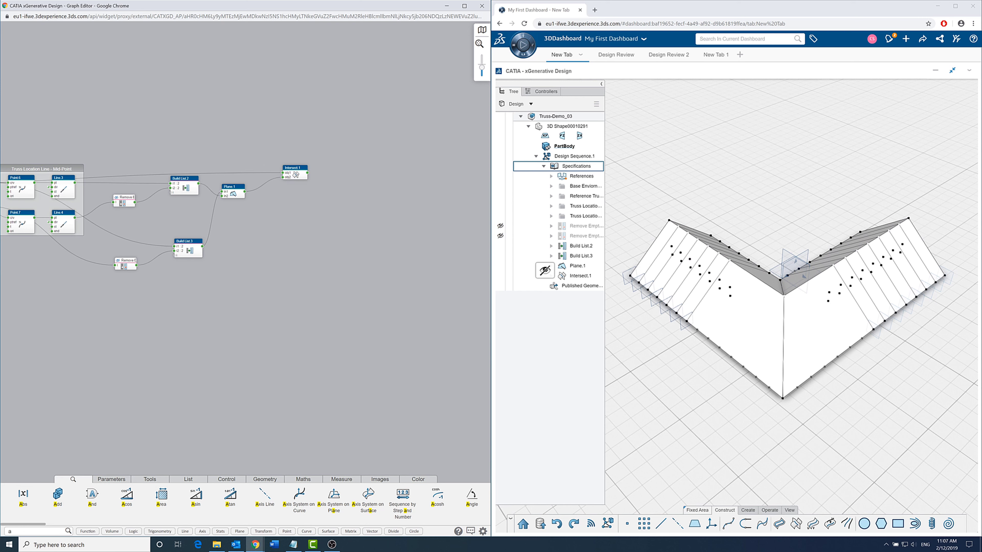
pyautogui.doubleClick(228, 307)
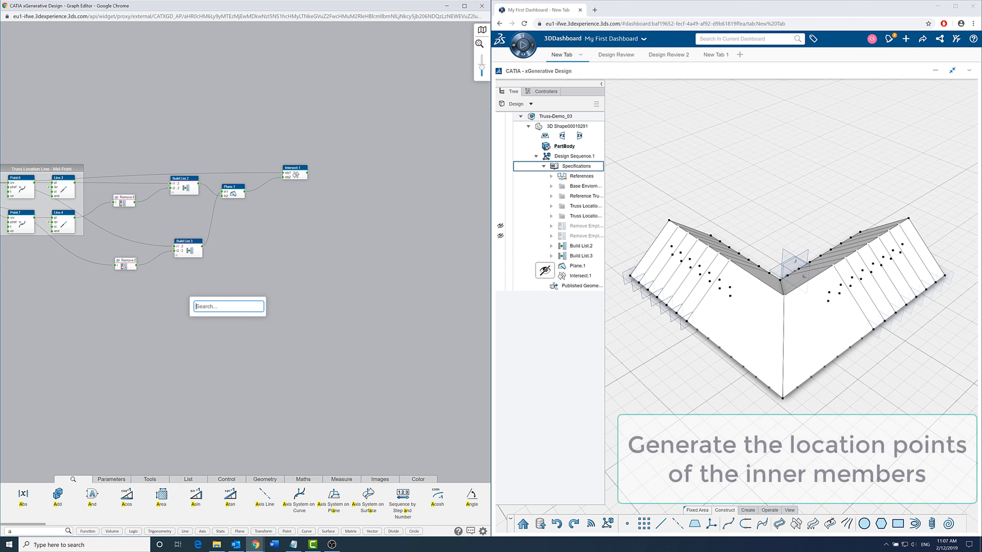
pyautogui.write('mod')
pyautogui.press('Return')
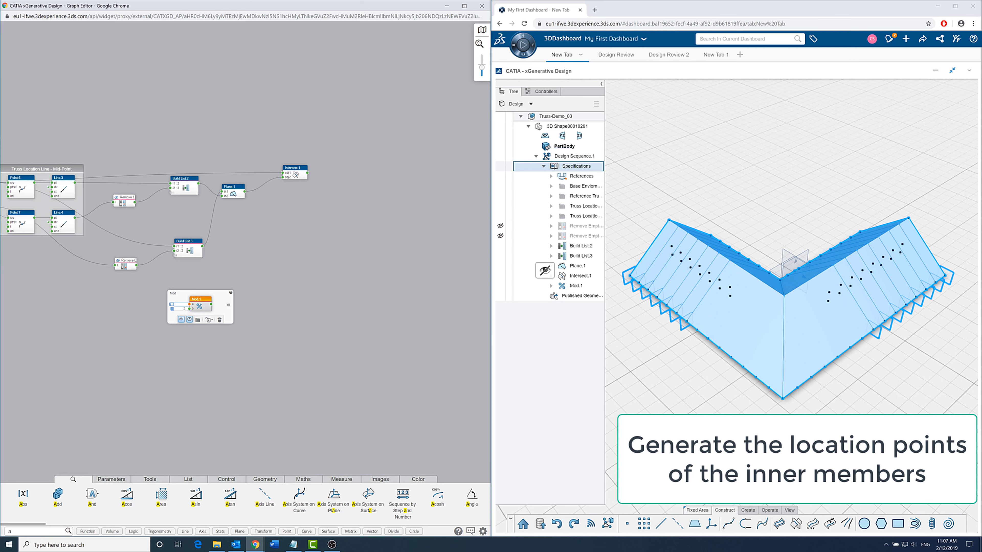
pyautogui.click(171, 304)
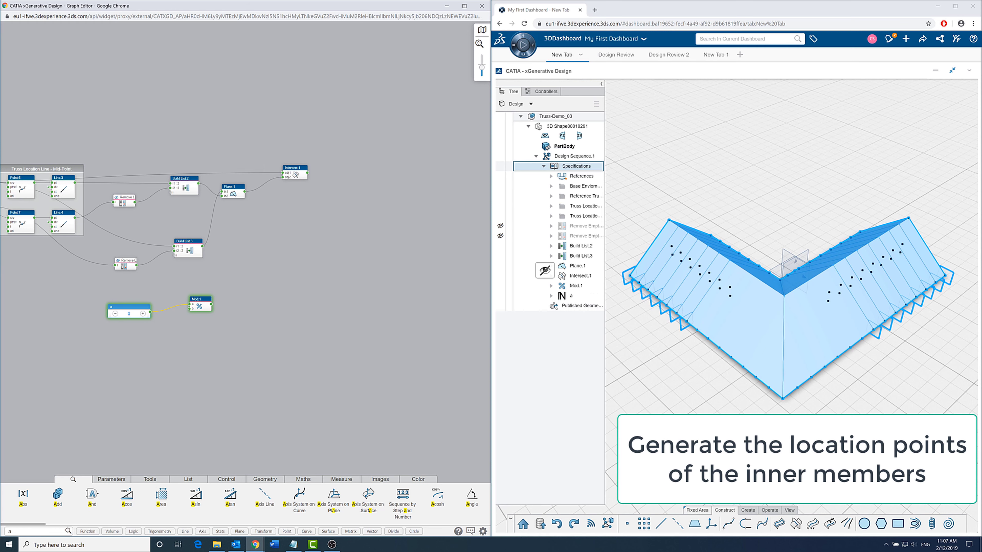
pyautogui.doubleClick(248, 304)
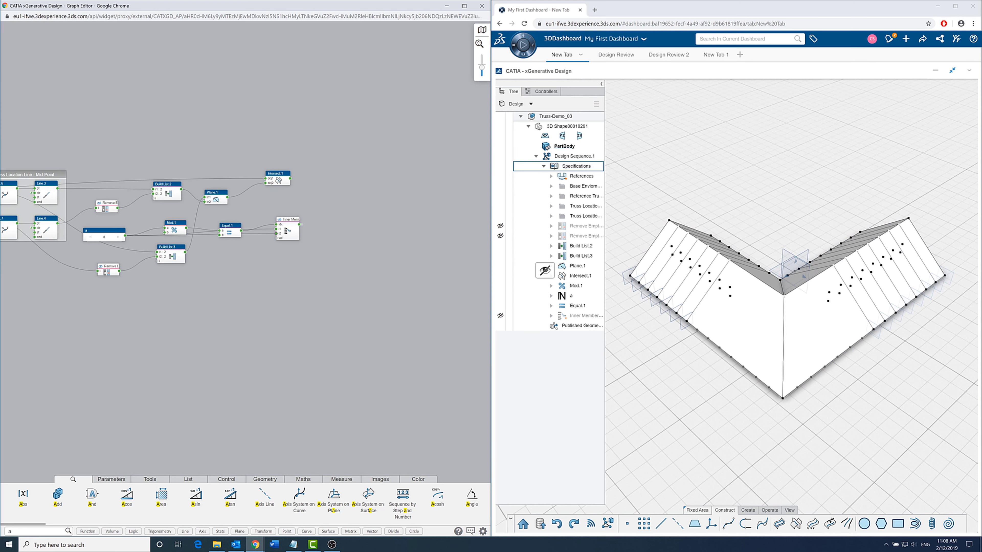
# Add a Divide Curve node, connect Intersect.1 to its curve input, and link its division count to the Inner Member - PP global variable
pyautogui.doubleClick(382, 192)
pyautogui.write('divide curv')
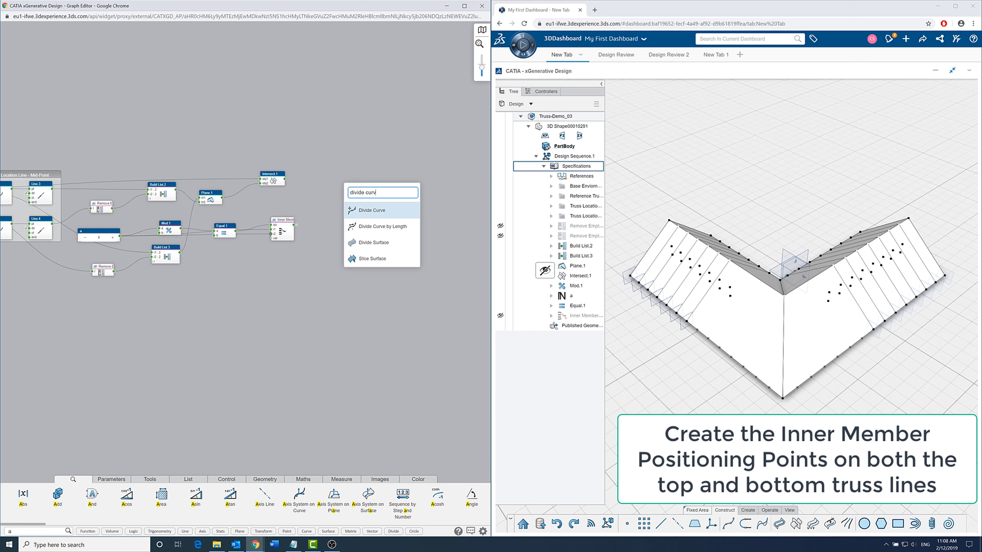
pyautogui.press('Return')
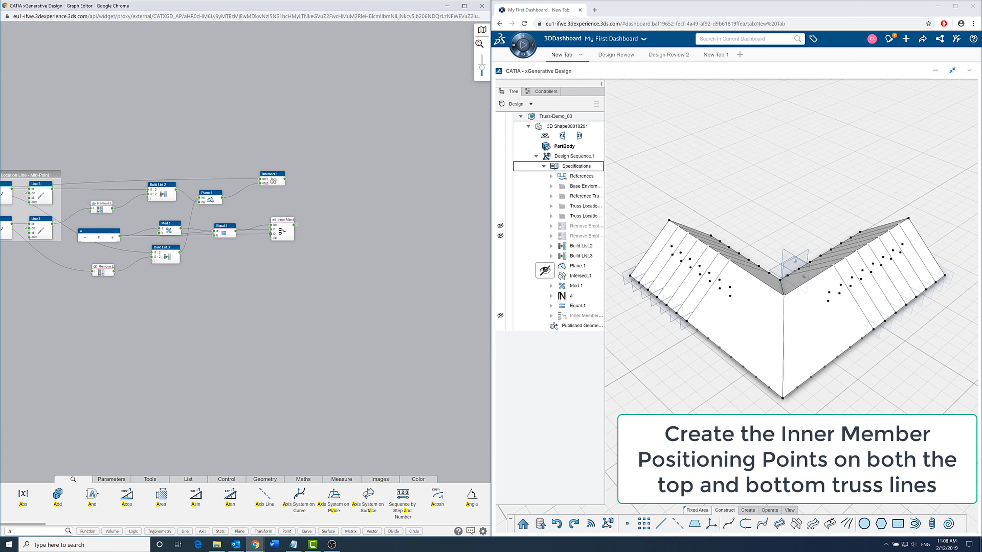
pyautogui.moveTo(285, 178); pyautogui.dragTo(343, 190)
pyautogui.click(344, 194)
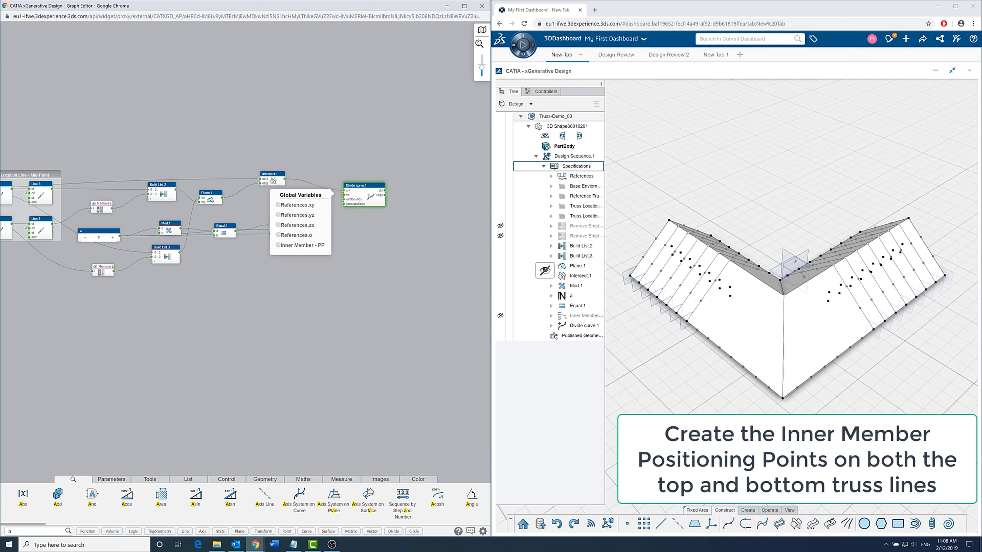
pyautogui.click(340, 194)
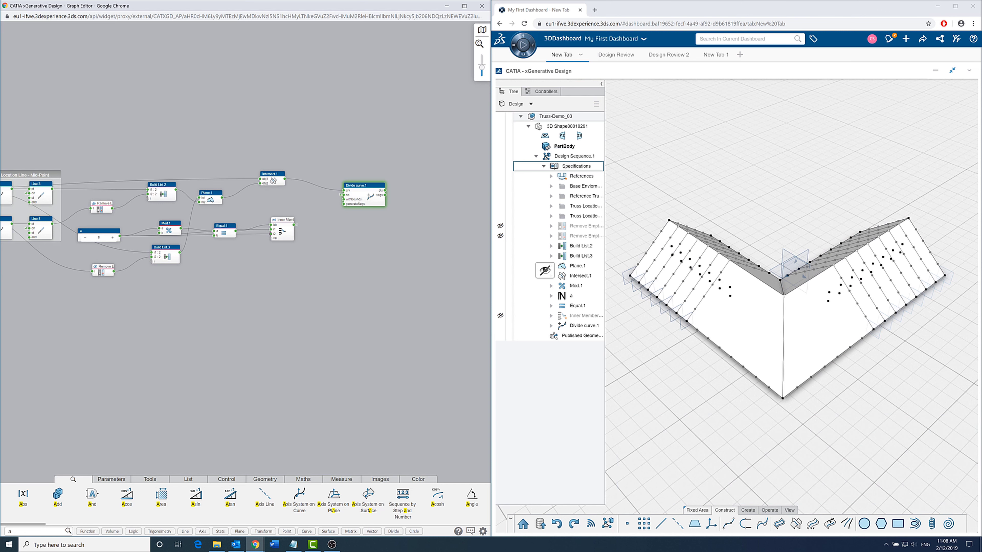
# Add a second Divide Curve node below the first, connect Build List.3 to its curve input, and set its division count
pyautogui.doubleClick(340, 195)
pyautogui.write('divide')
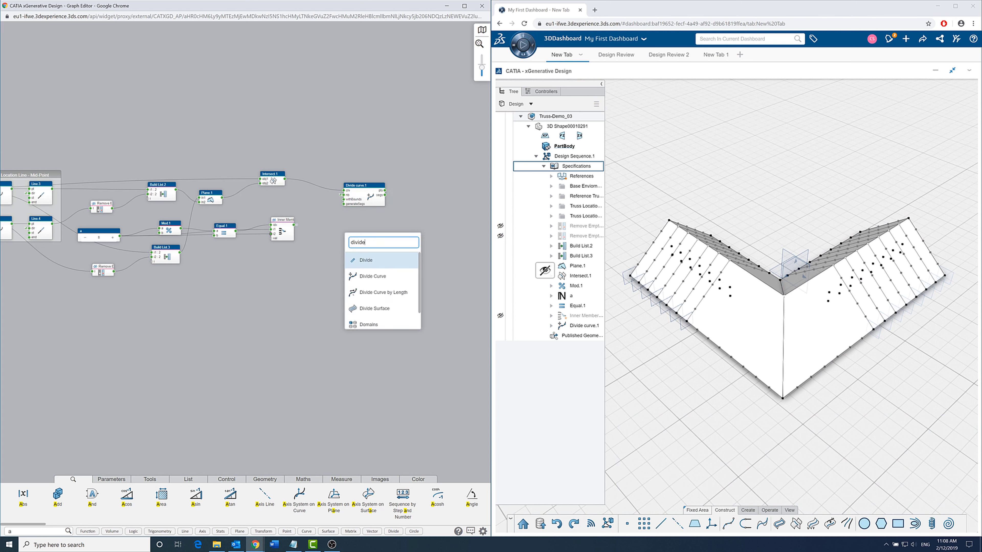
pyautogui.write(' curve')
pyautogui.press('Return')
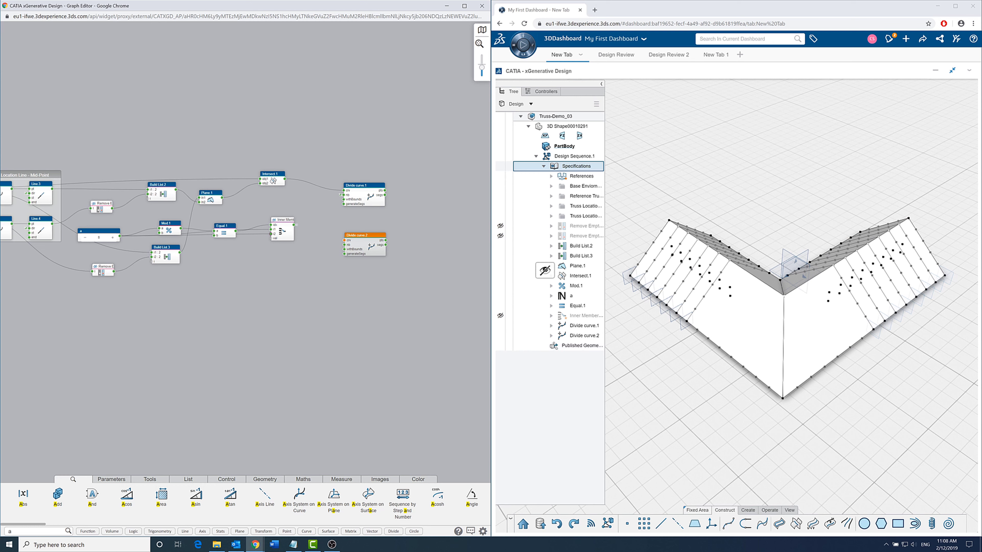
pyautogui.moveTo(180, 253); pyautogui.dragTo(258, 266)
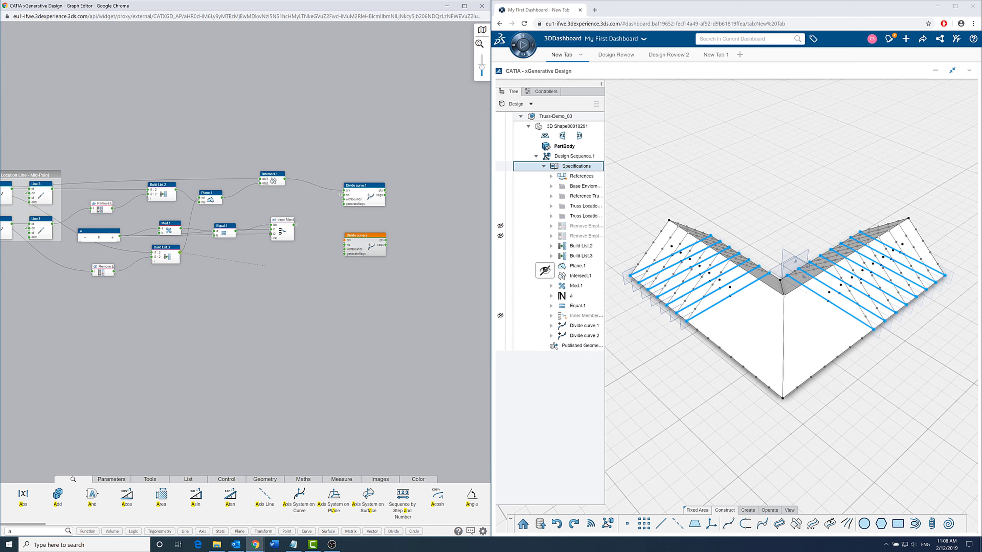
pyautogui.click(344, 244)
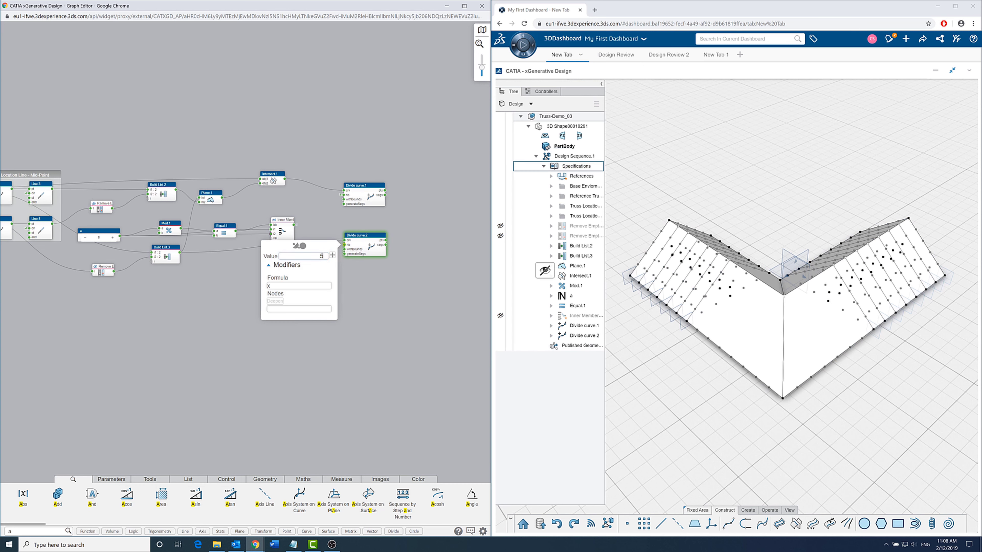
pyautogui.click(344, 240)
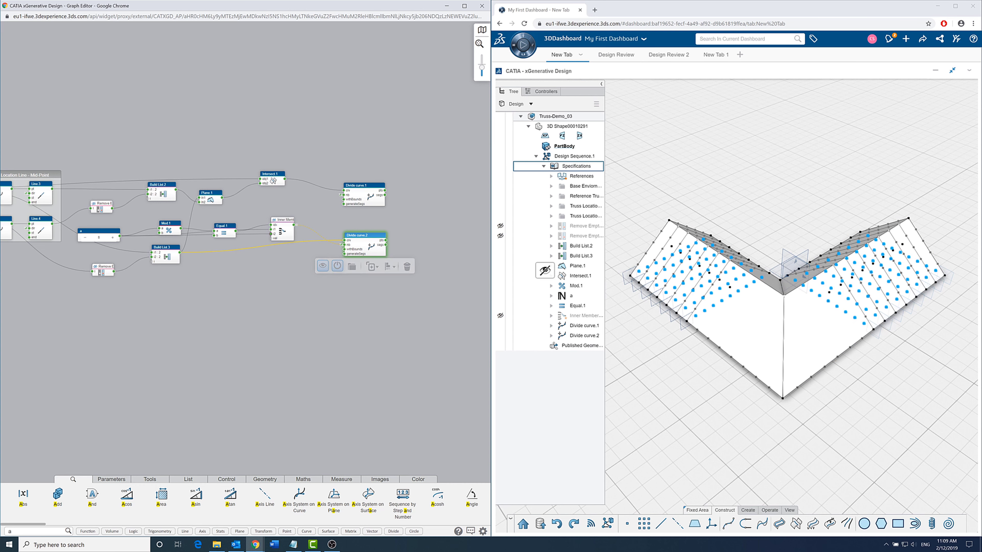
# Add an Odd Even node after Divide curve.1 and a copy of it for Divide curve.2
pyautogui.click(363, 195)
pyautogui.press('Escape')
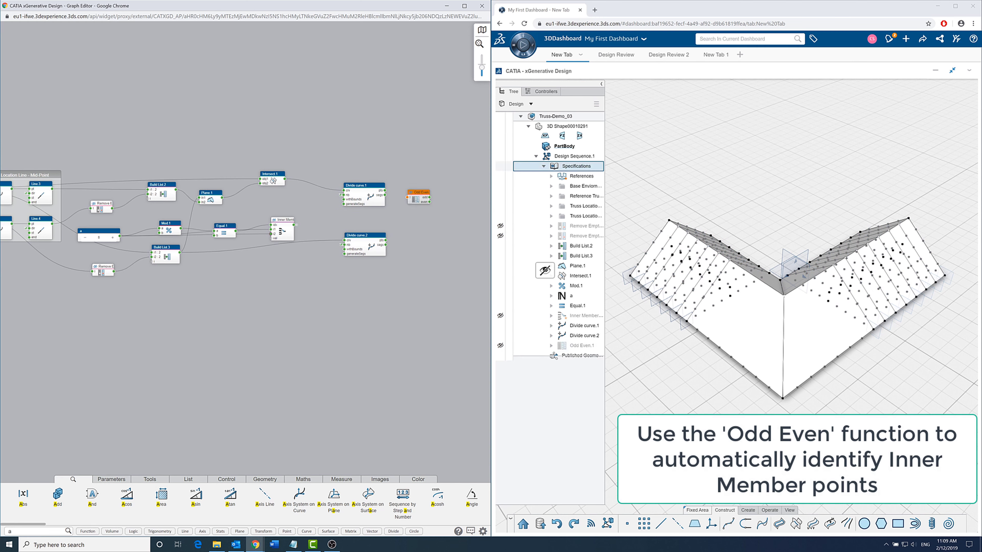
pyautogui.click(418, 198)
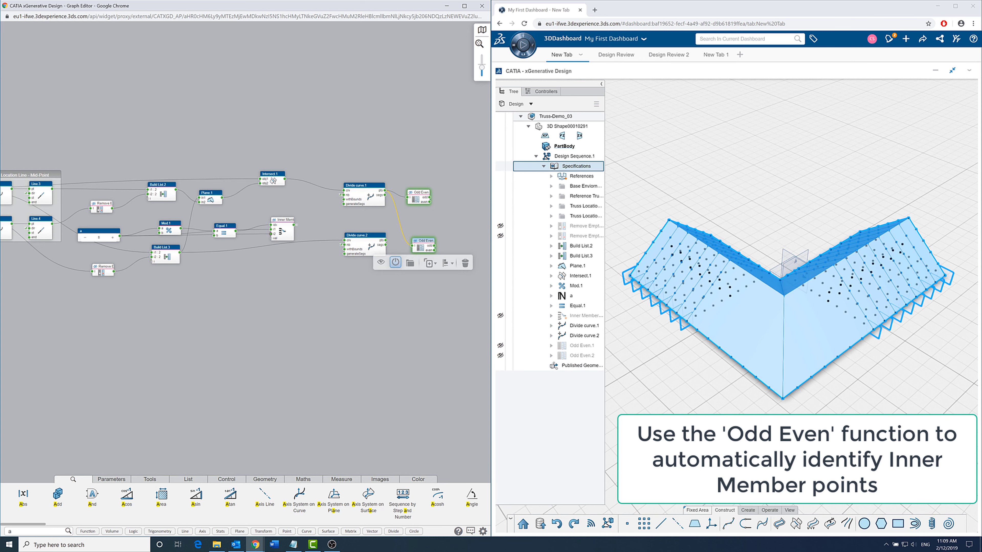
# Add a Mix node and connect the outputs of both Odd Even nodes to its inputs
pyautogui.moveTo(445, 328); pyautogui.dragTo(388, 332)
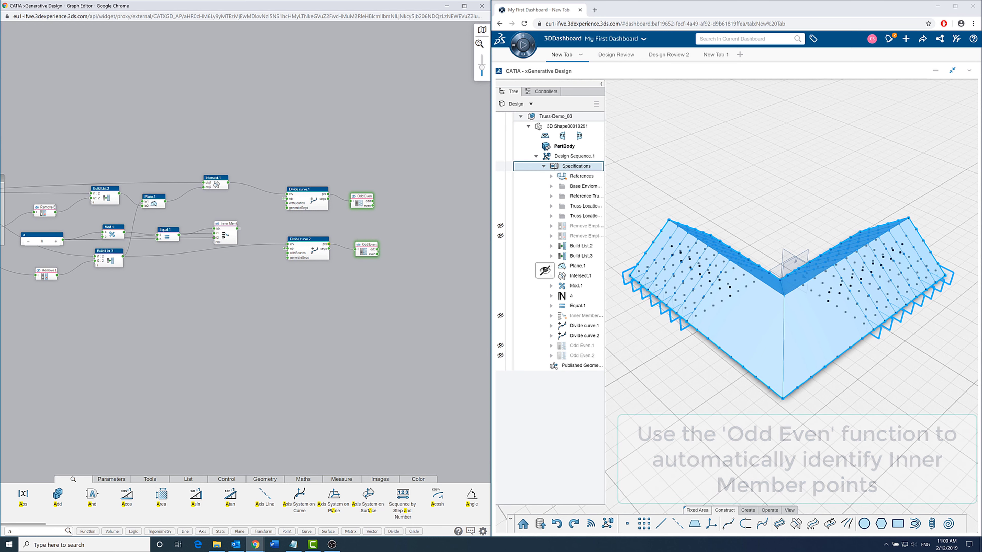
pyautogui.doubleClick(411, 216)
pyautogui.write('mi')
pyautogui.click(428, 273)
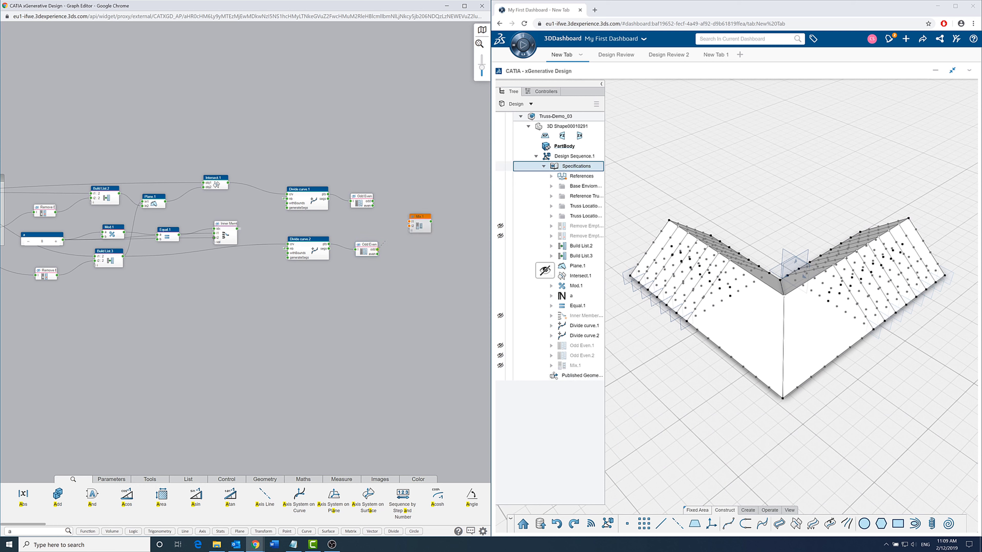
pyautogui.moveTo(373, 205); pyautogui.dragTo(409, 217)
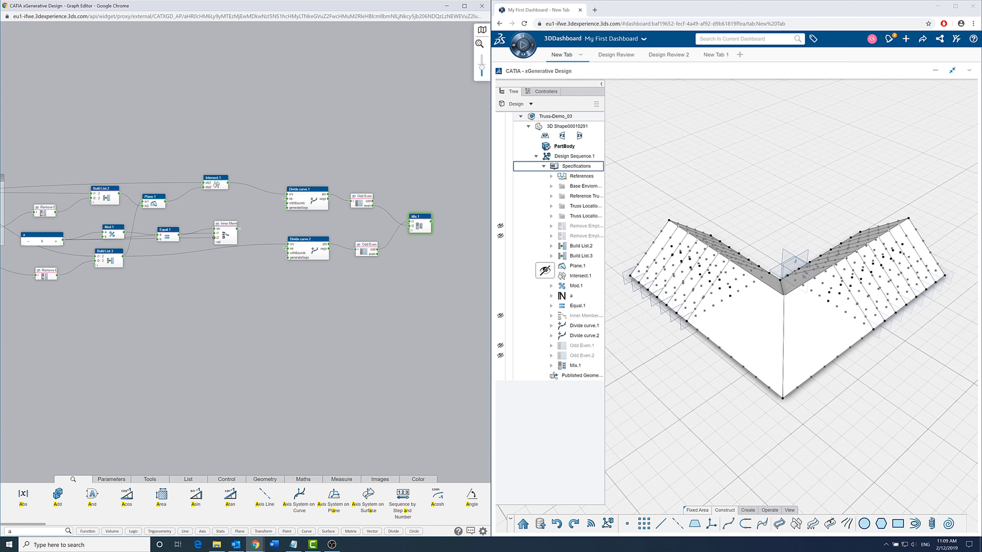
# Group the nodes from the build lists to Mix.1 into a region named Truss Member Location Points and arrange them with Layering
pyautogui.moveTo(232, 348); pyautogui.dragTo(184, 348)
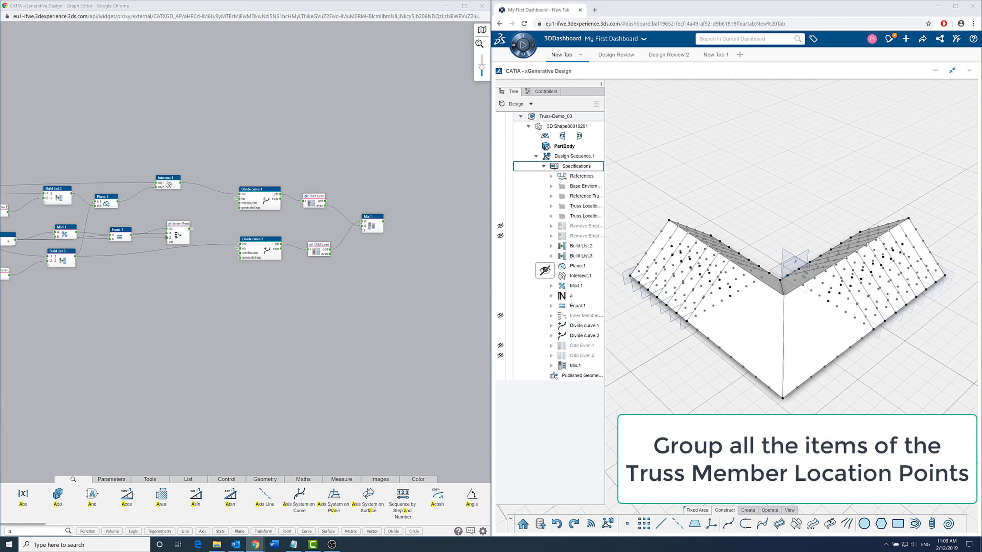
pyautogui.moveTo(193, 348); pyautogui.dragTo(259, 349)
pyautogui.moveTo(461, 320); pyautogui.dragTo(27, 139)
pyautogui.click(41, 154)
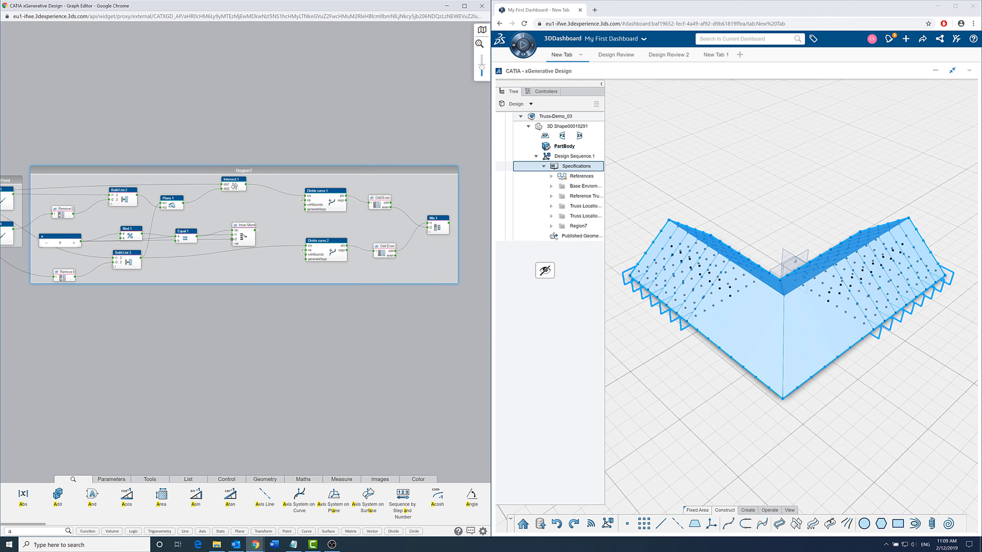
pyautogui.click(38, 171)
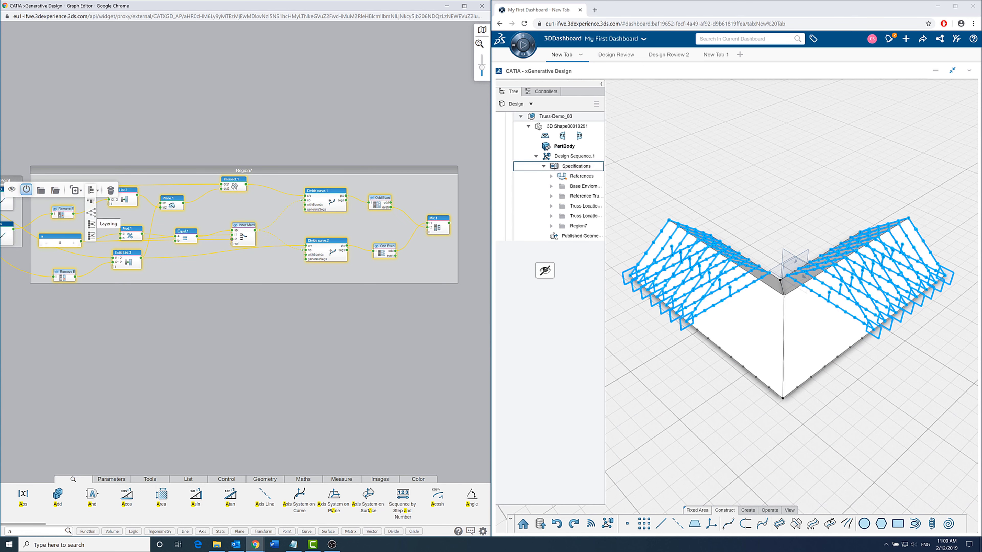
pyautogui.click(92, 224)
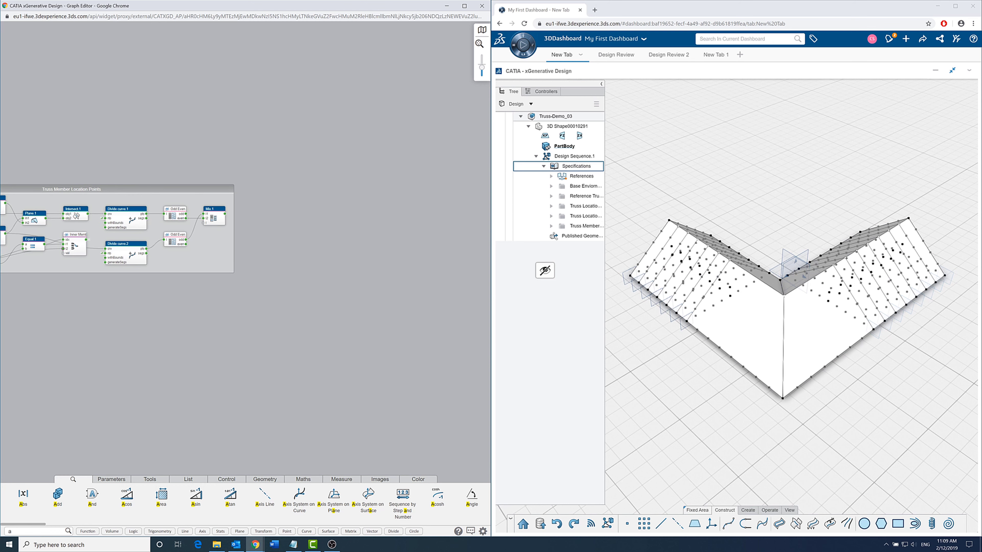
# Add a Polyline node beside the Truss Member Location Points group and connect the Mix.1 output to it
pyautogui.press('BackSpace')
pyautogui.write('poly')
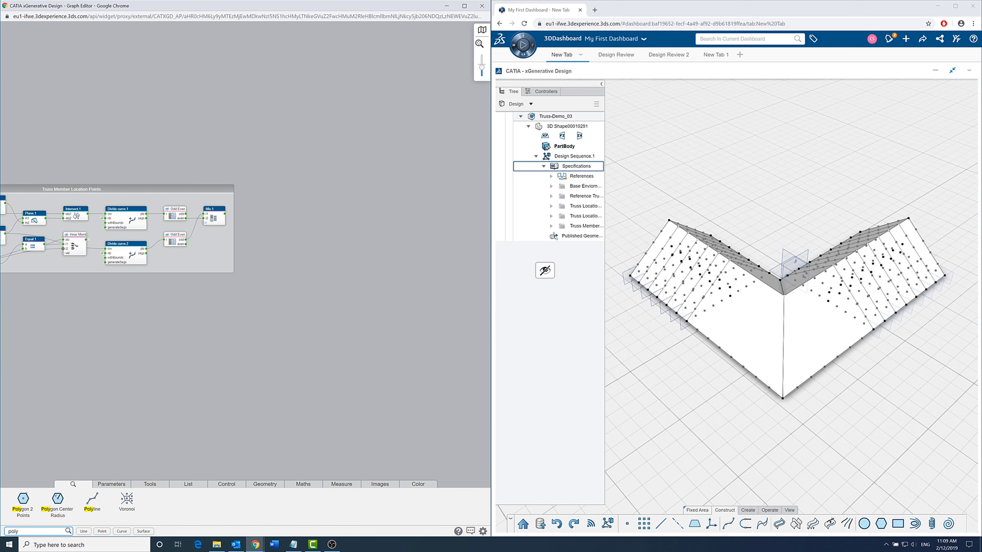
pyautogui.doubleClick(265, 216)
pyautogui.write('poly')
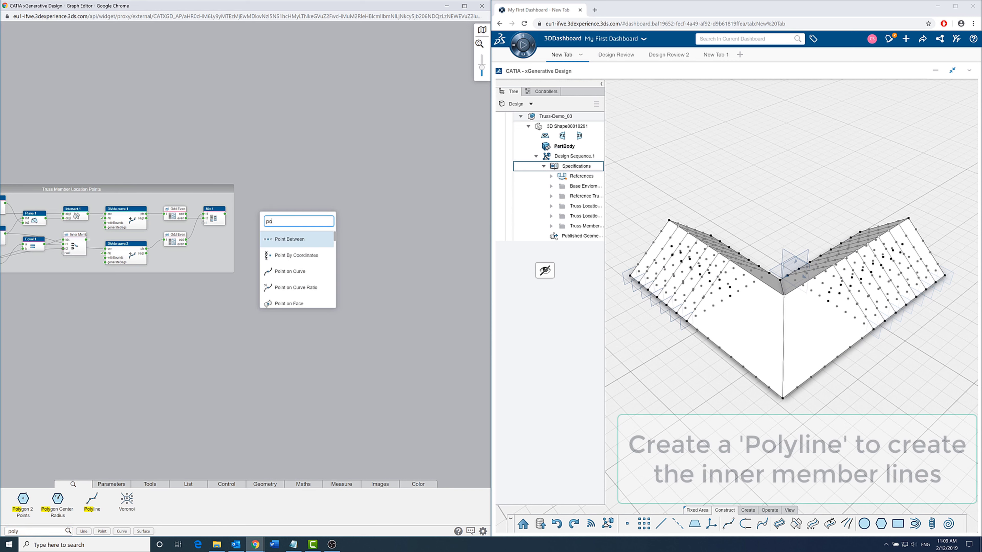
pyautogui.press('Down')
pyautogui.press('Down')
pyautogui.press('Return')
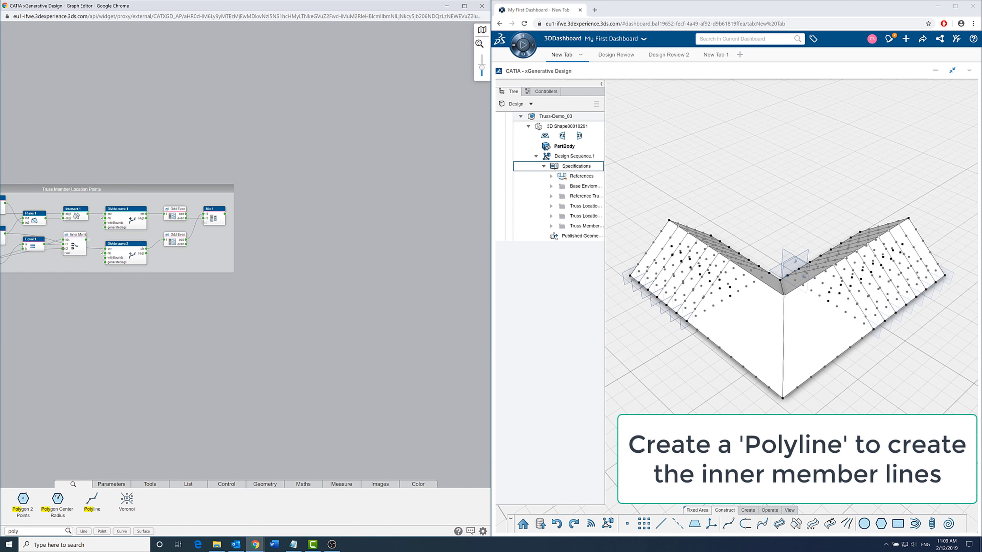
pyautogui.moveTo(224, 214); pyautogui.dragTo(265, 212)
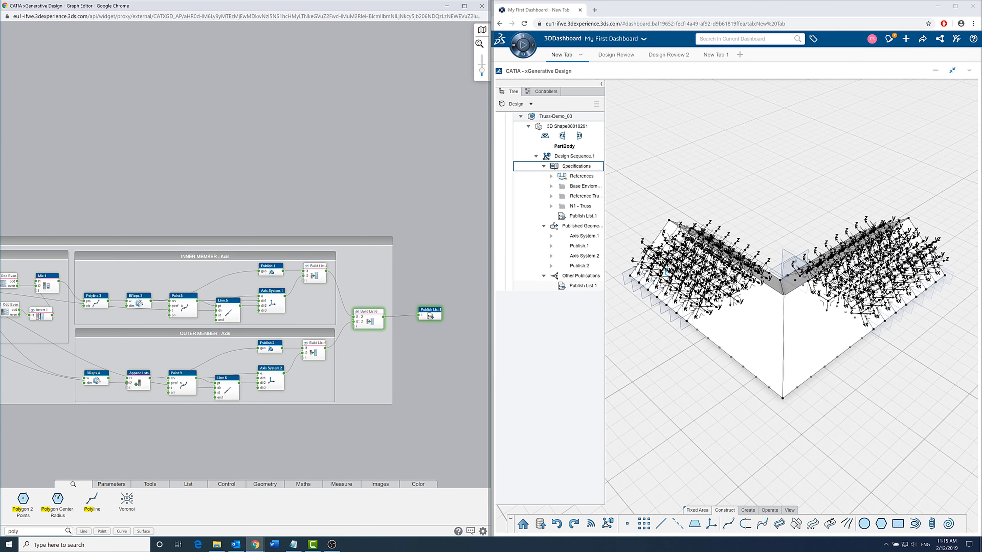
# Narrow the graph editor window and widen the 3D model window beside it
pyautogui.moveTo(492, 289); pyautogui.dragTo(210, 289)
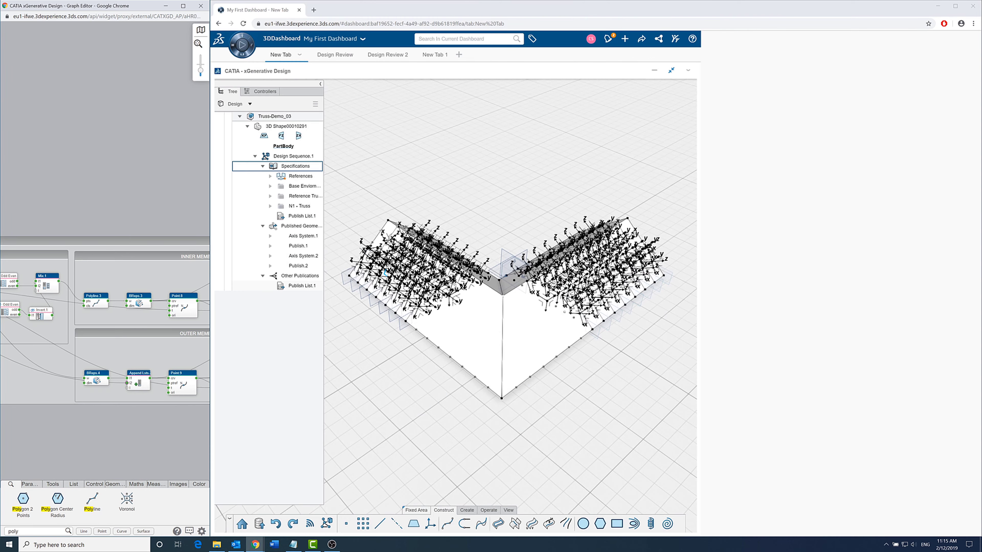